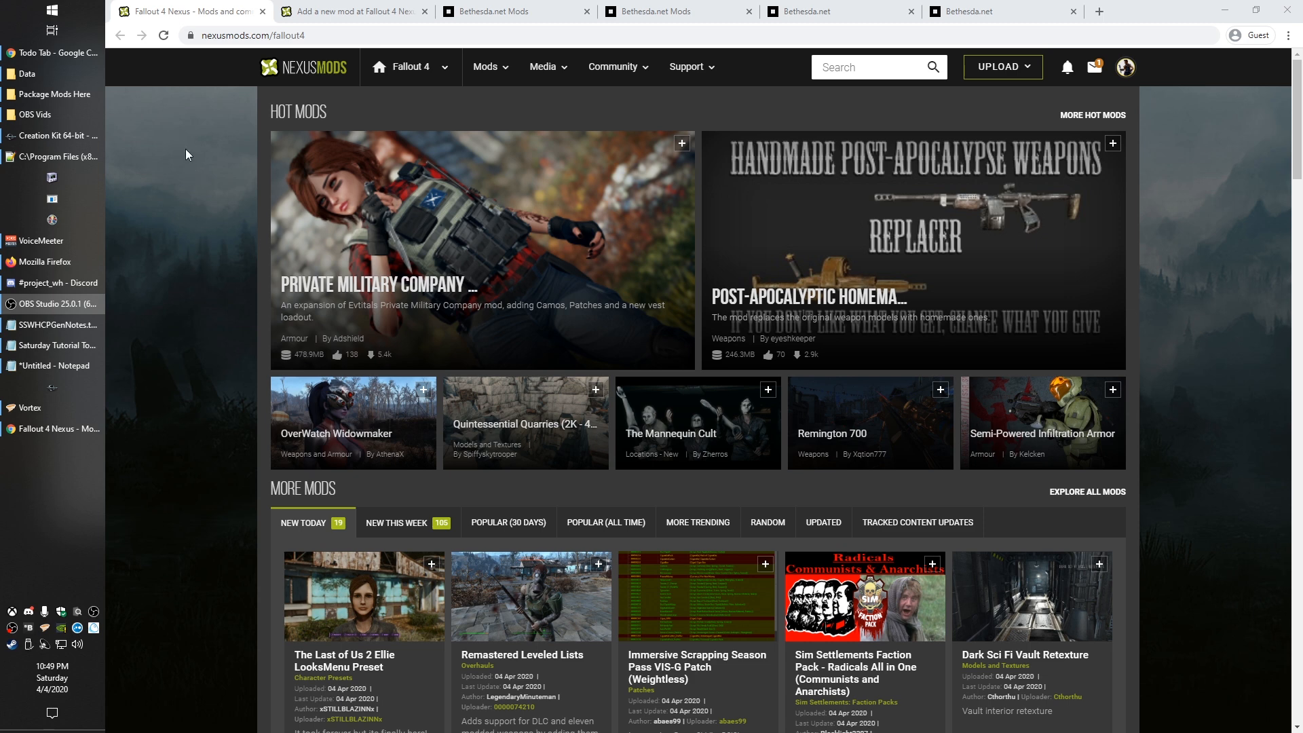
Switch to the Package Mods Here folder in File Explorer and open its Workshop Plus folder
left_click(79, 95)
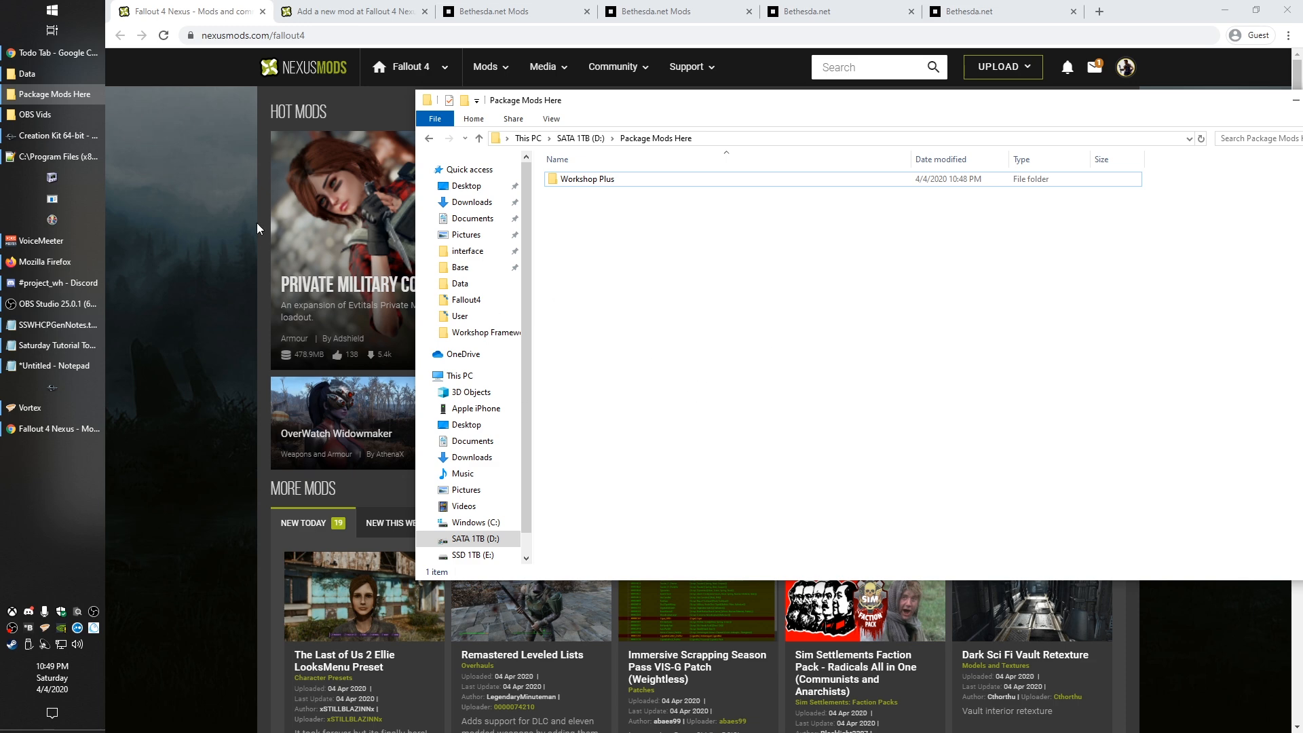
left_click(41, 95)
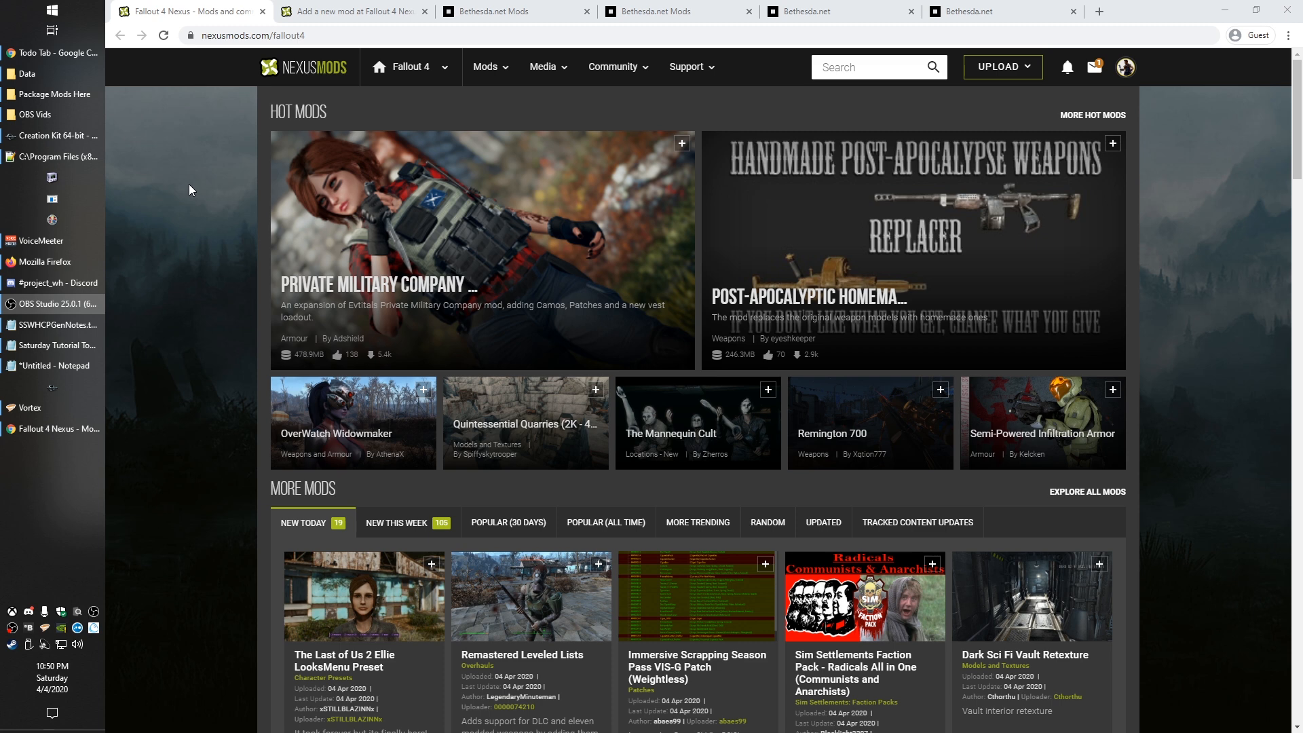
left_click(61, 94)
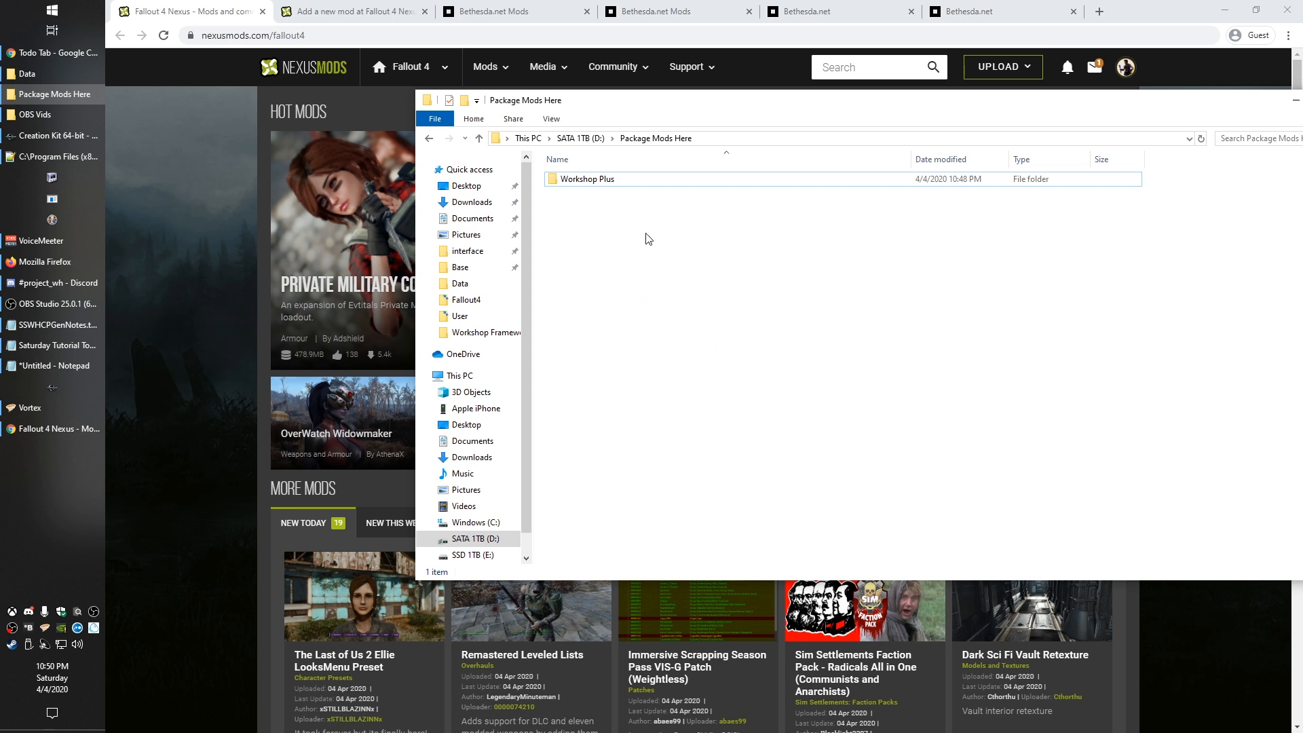
double_click(574, 180)
left_click_drag(807, 463, 757, 421)
left_click_drag(673, 367, 781, 450)
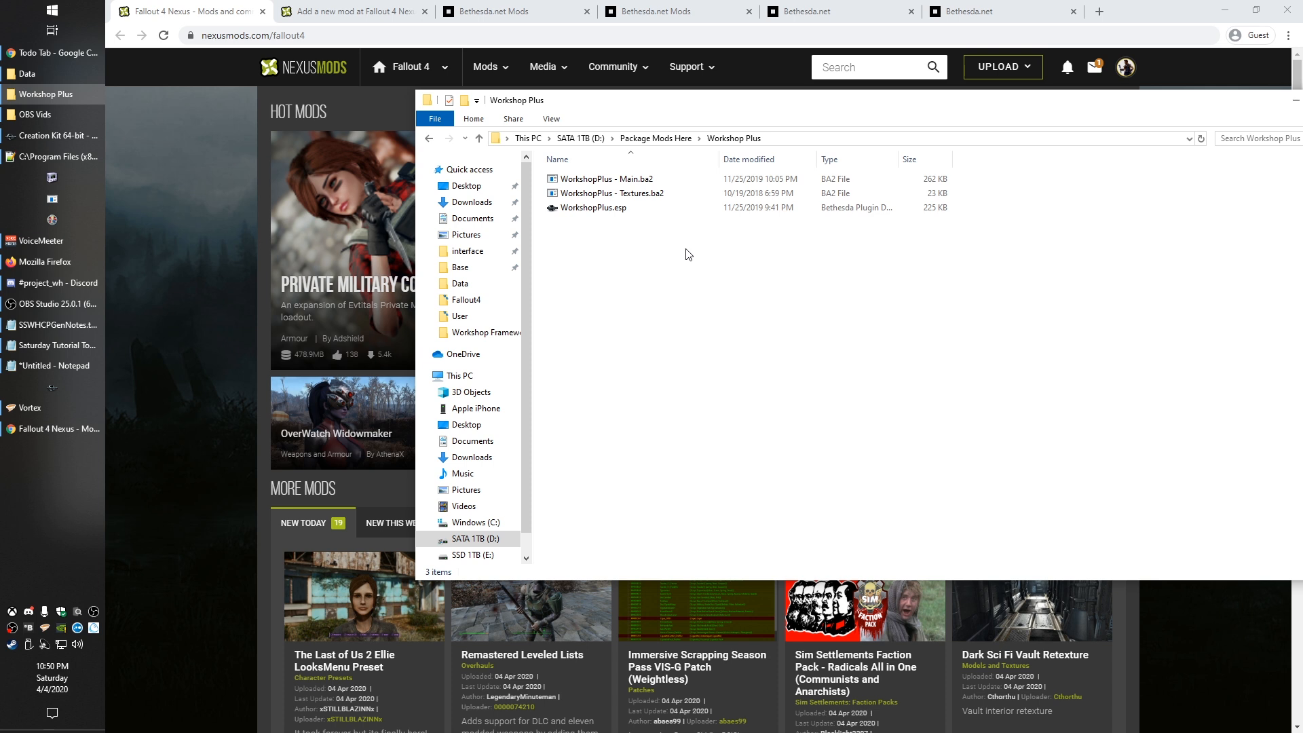
Examine the mod's plugin file and its Main and Textures archives in the Workshop Plus folder
left_click(562, 210)
left_click(644, 302)
left_click(631, 193)
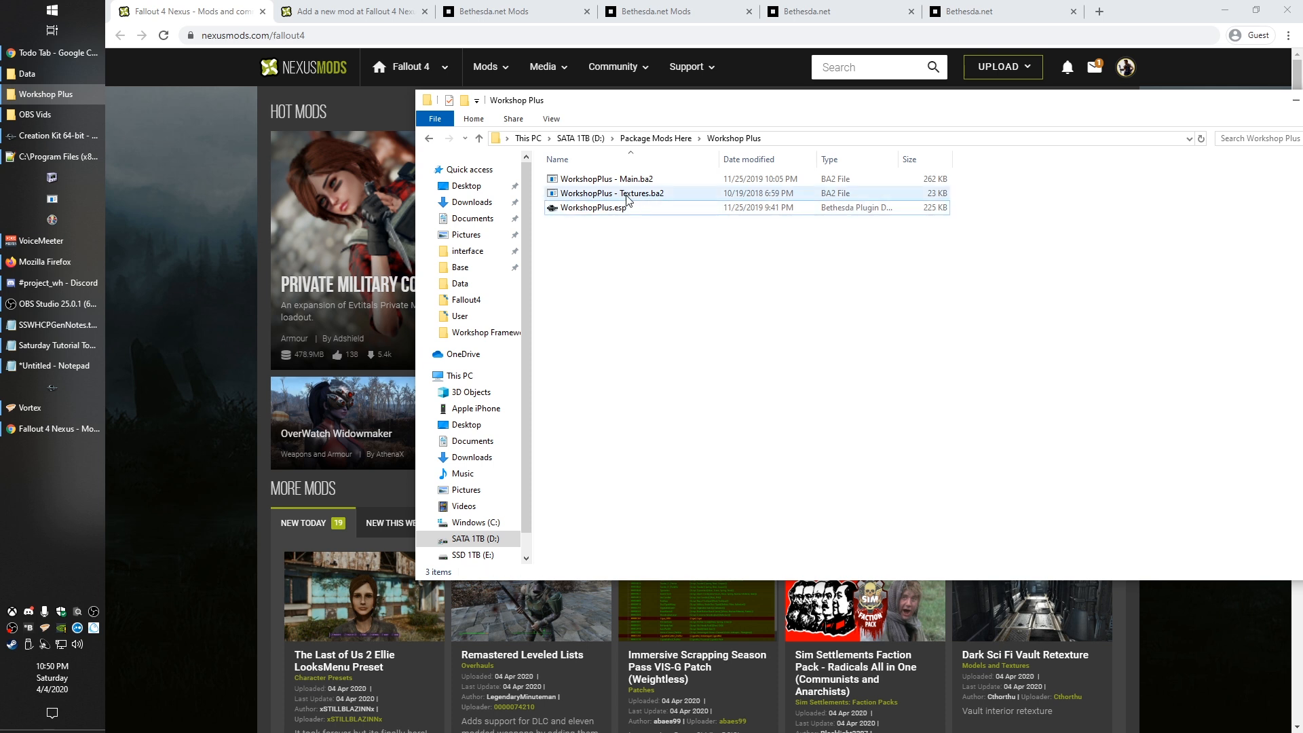
left_click(629, 181)
left_click(659, 273)
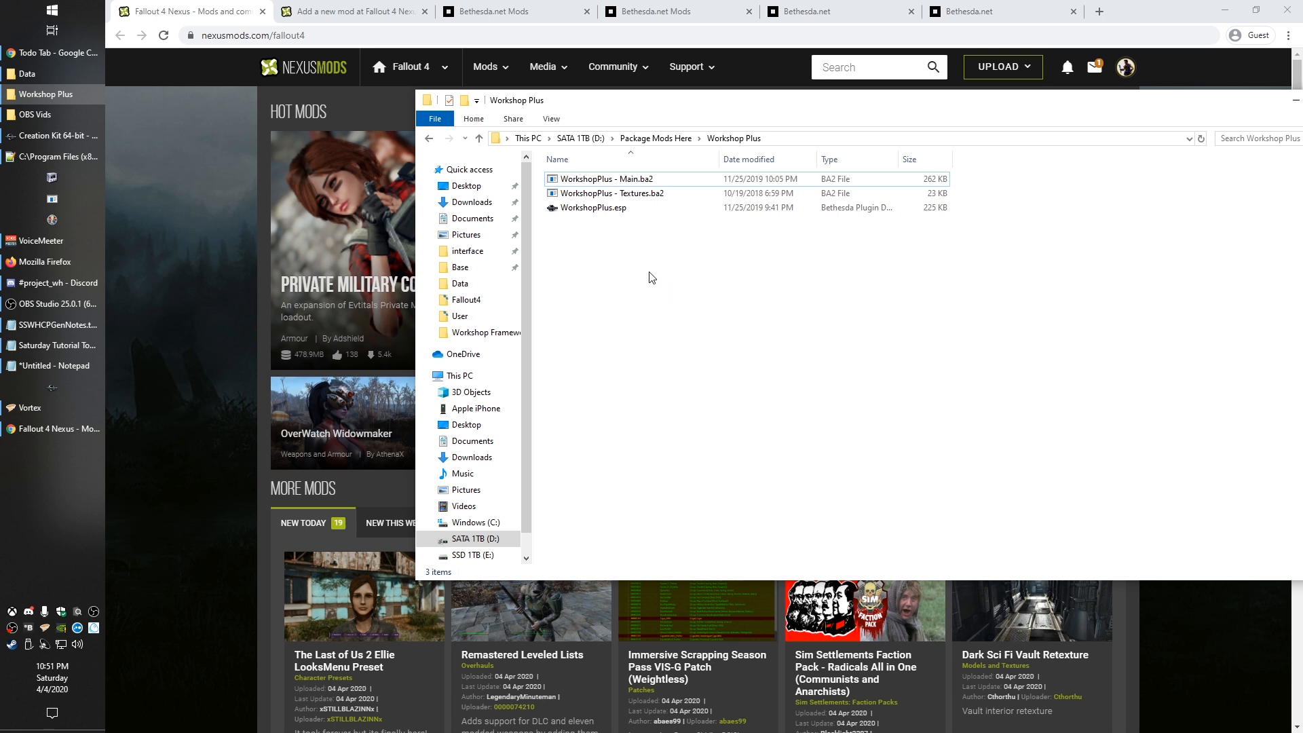
left_click(614, 209)
left_click(688, 293)
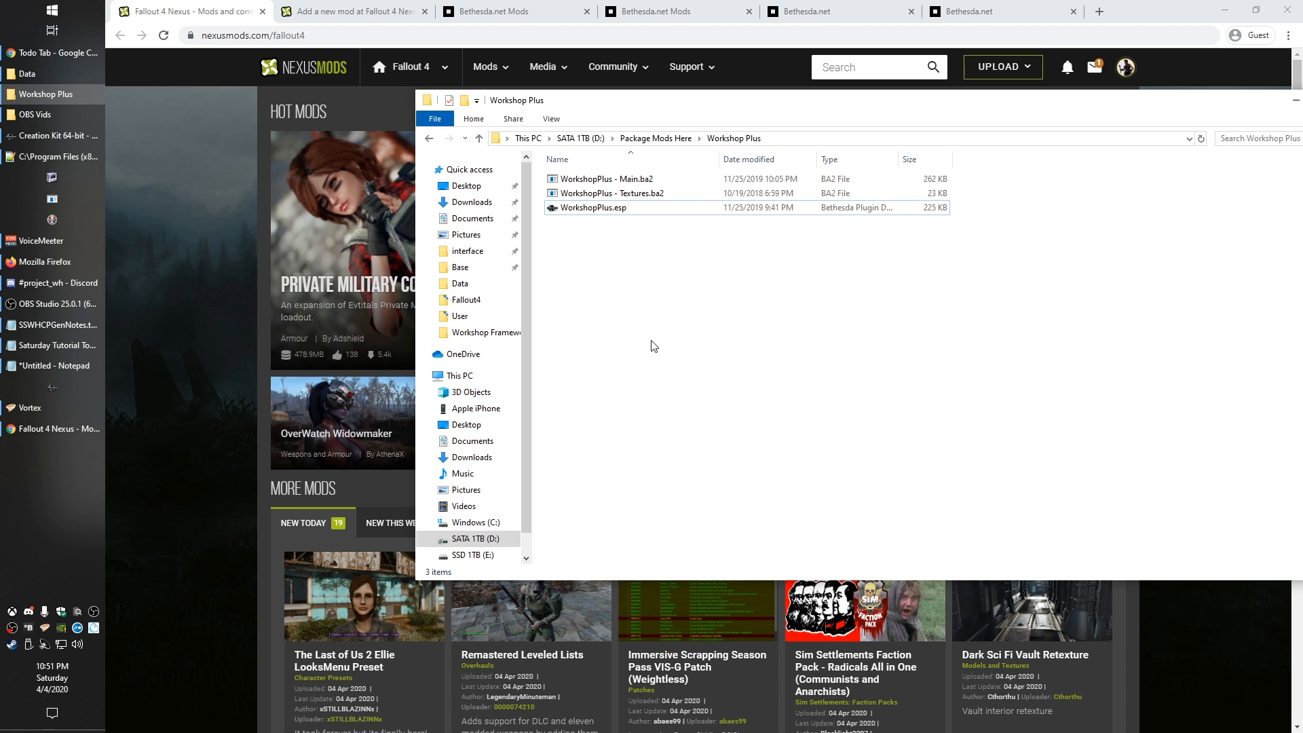
Compress the two WorkshopPlus .ba2 archives and WorkshopPlus.esp together into WorkshopPlus.zip
left_click_drag(784, 411, 536, 170)
left_click(819, 349)
left_click_drag(678, 300, 682, 166)
left_click_drag(876, 347, 690, 168)
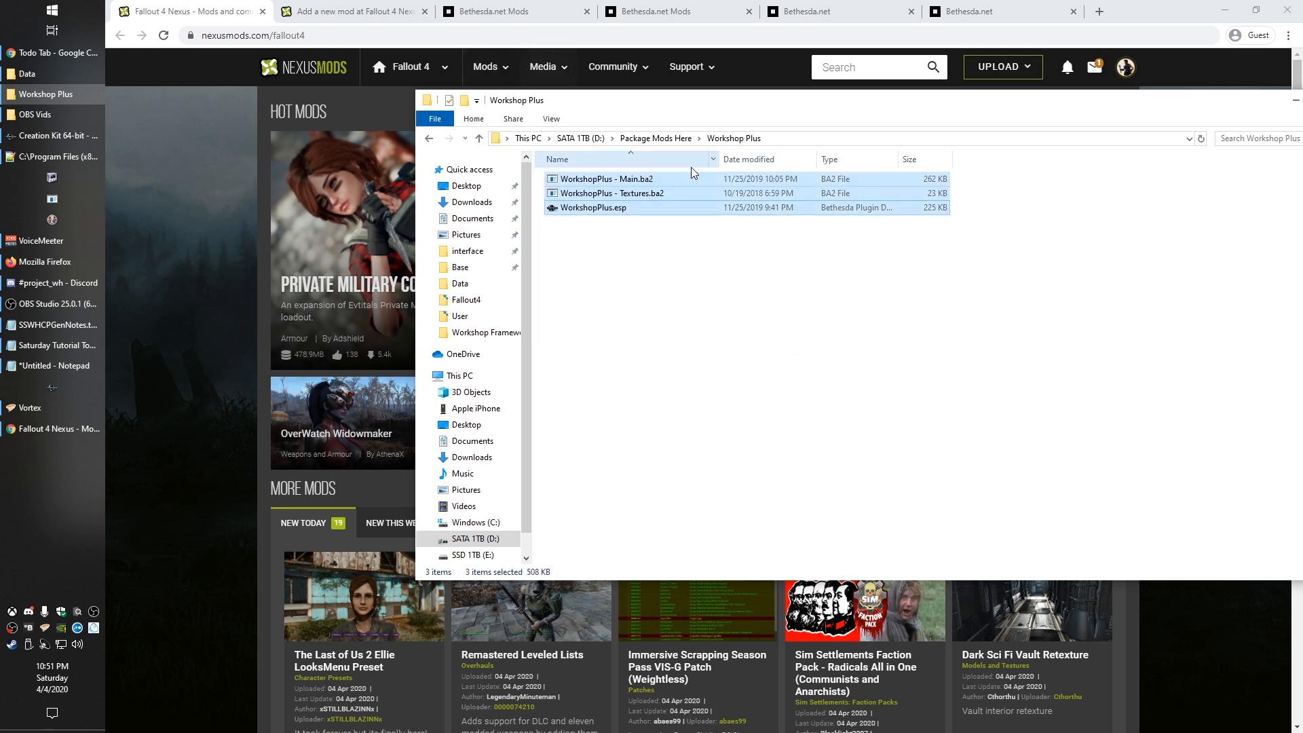
right_click(610, 207)
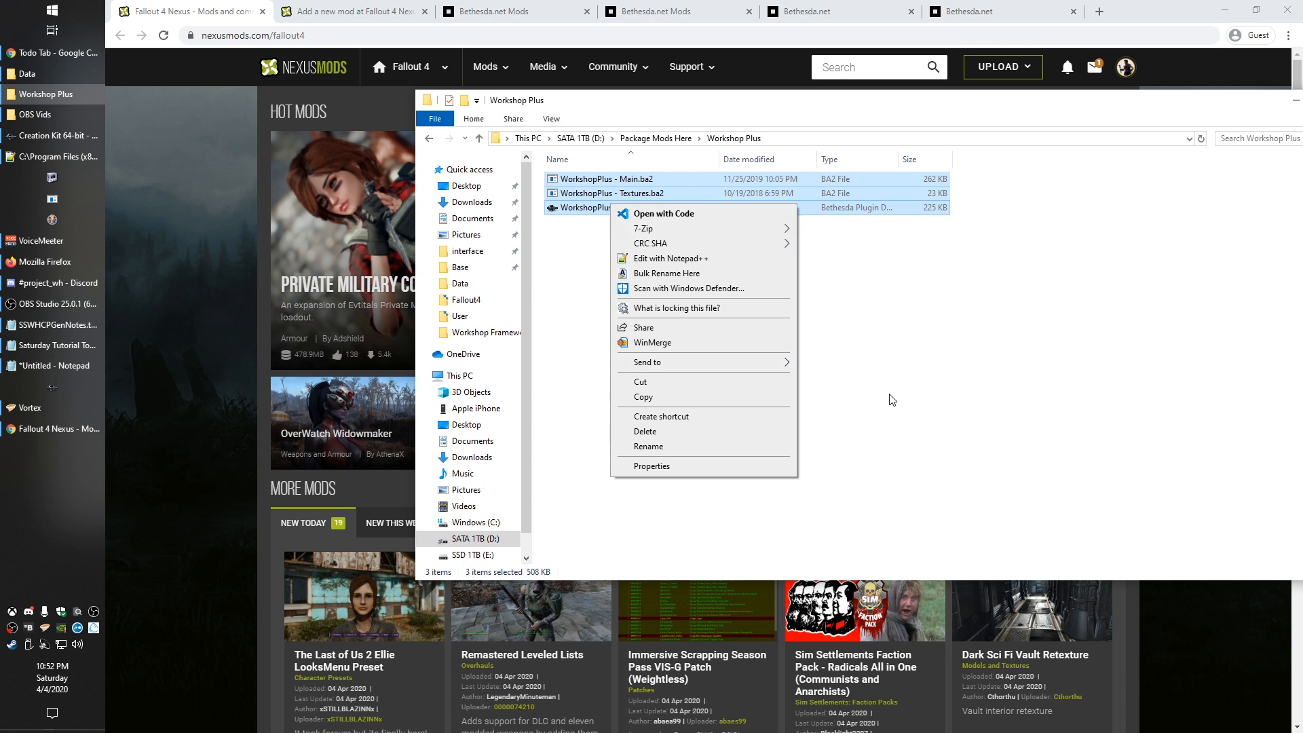
mouse_move(771, 369)
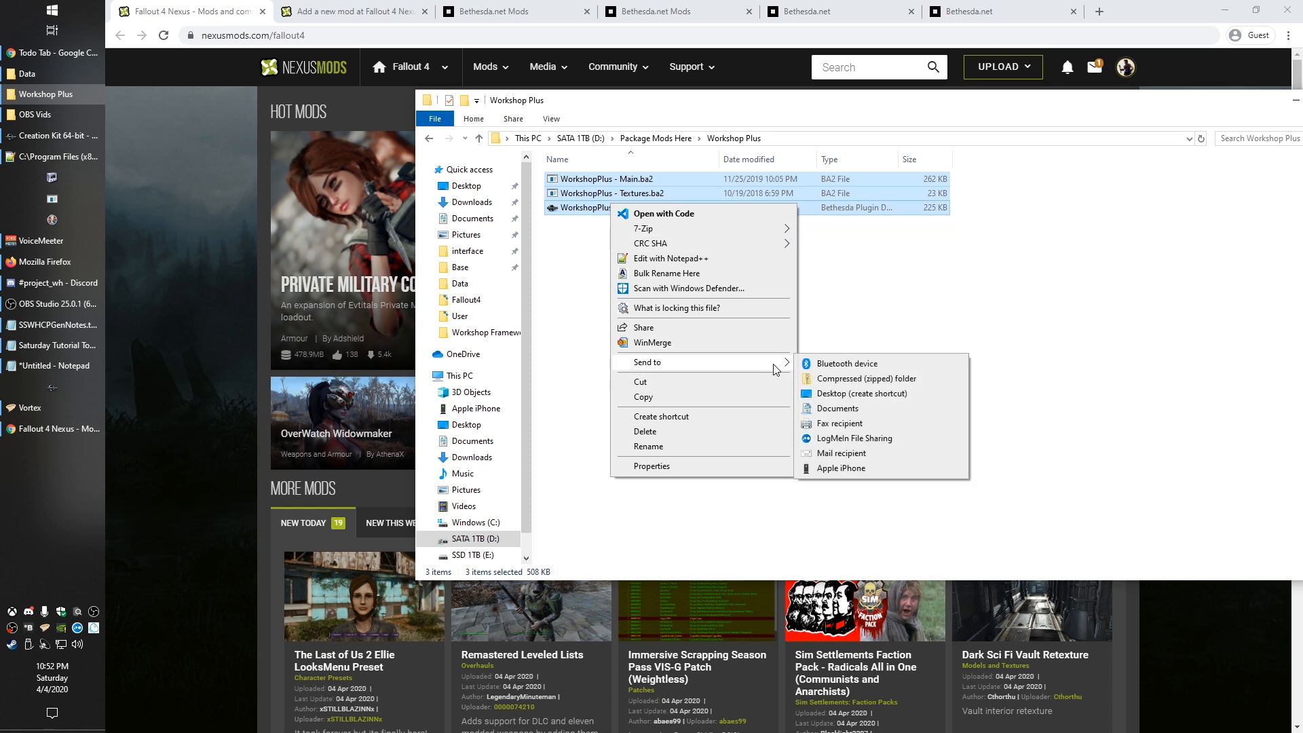
left_click(875, 380)
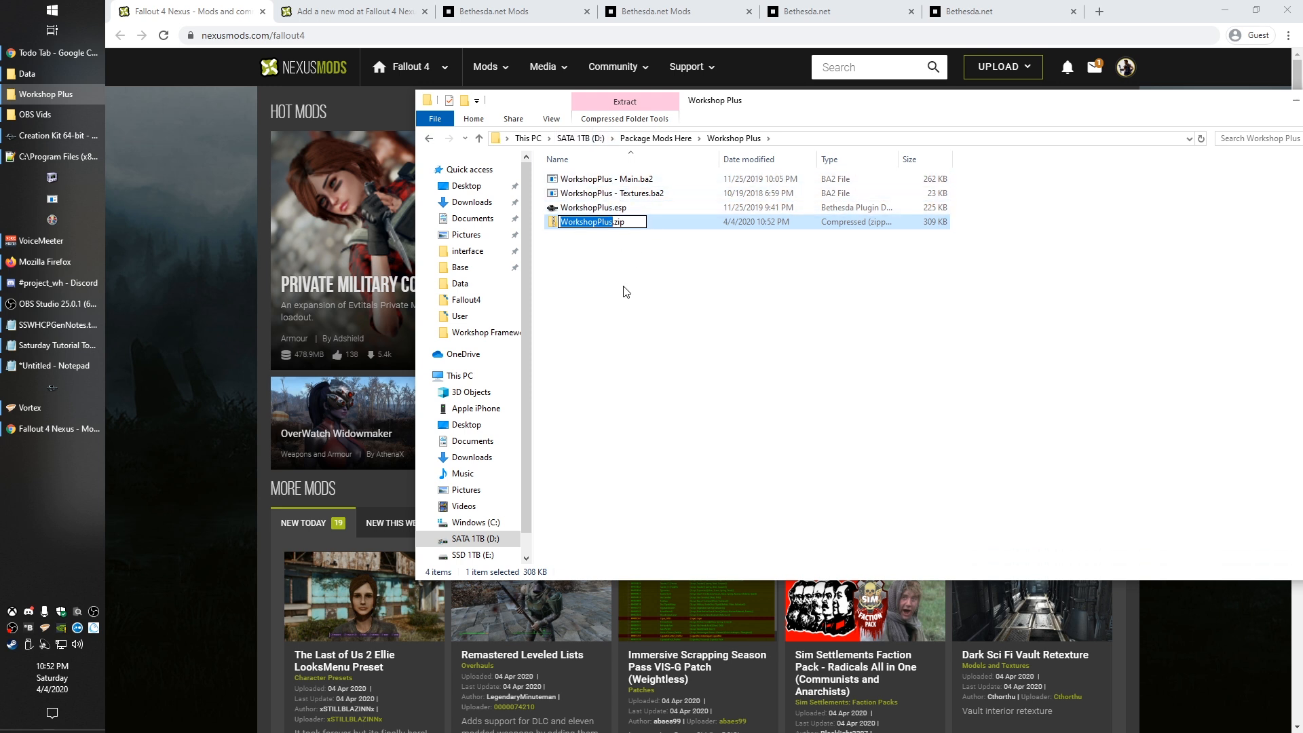
left_click(627, 404)
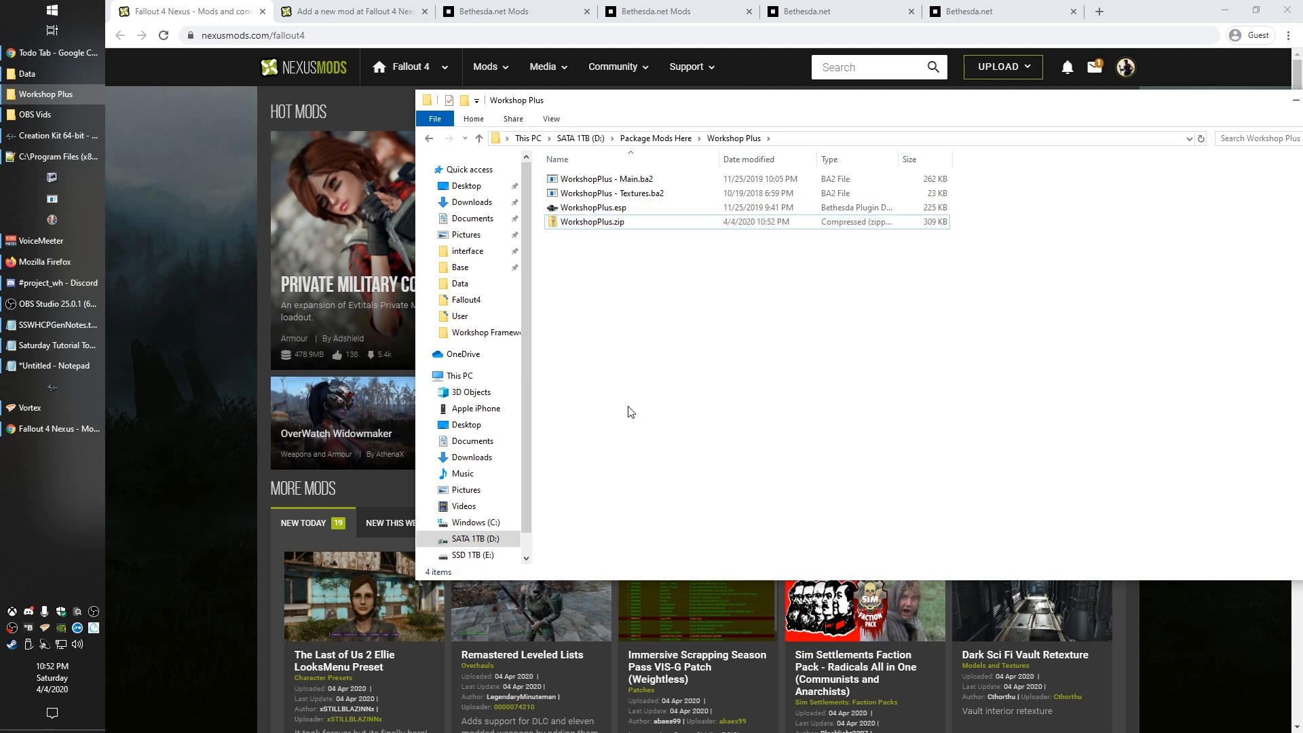
Pack the two .ba2 archives and WorkshopPlus.esp into a 7-Zip archive named Workshop Plus.7z
left_click_drag(751, 352, 647, 275)
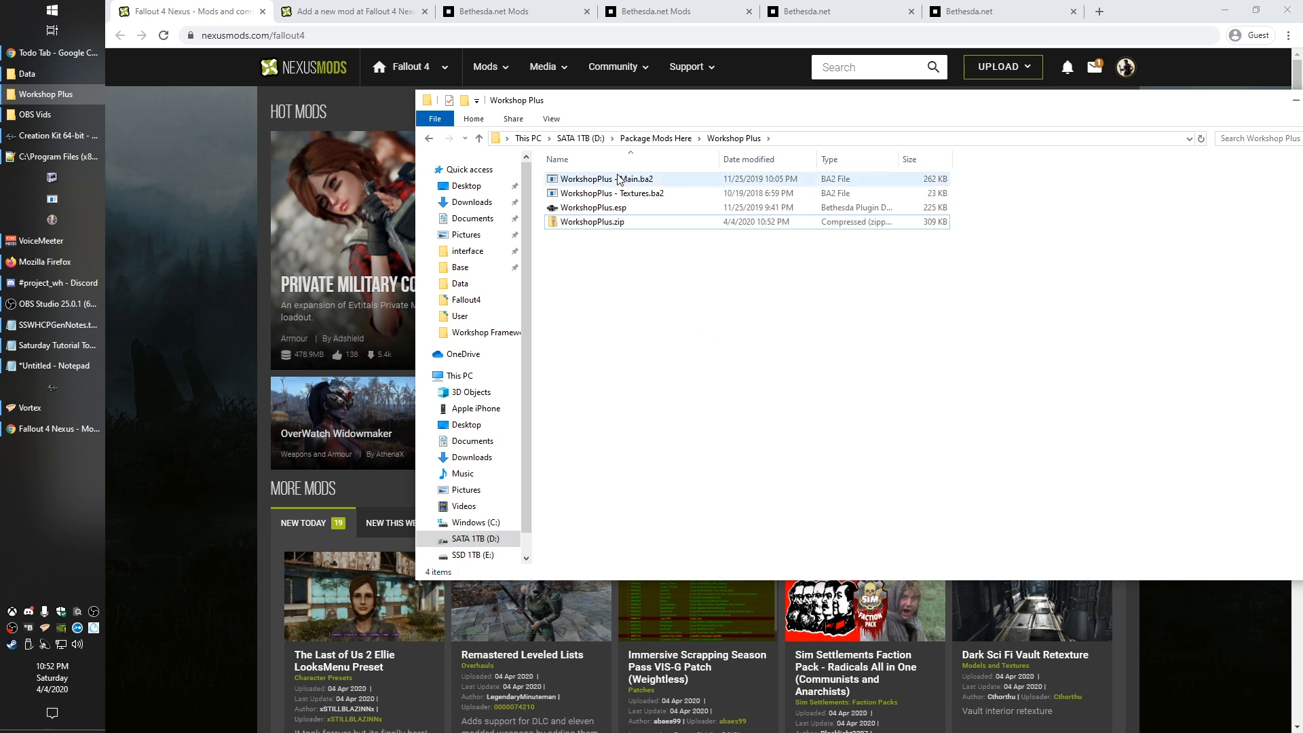
left_click(614, 207)
left_click(624, 182, "shift")
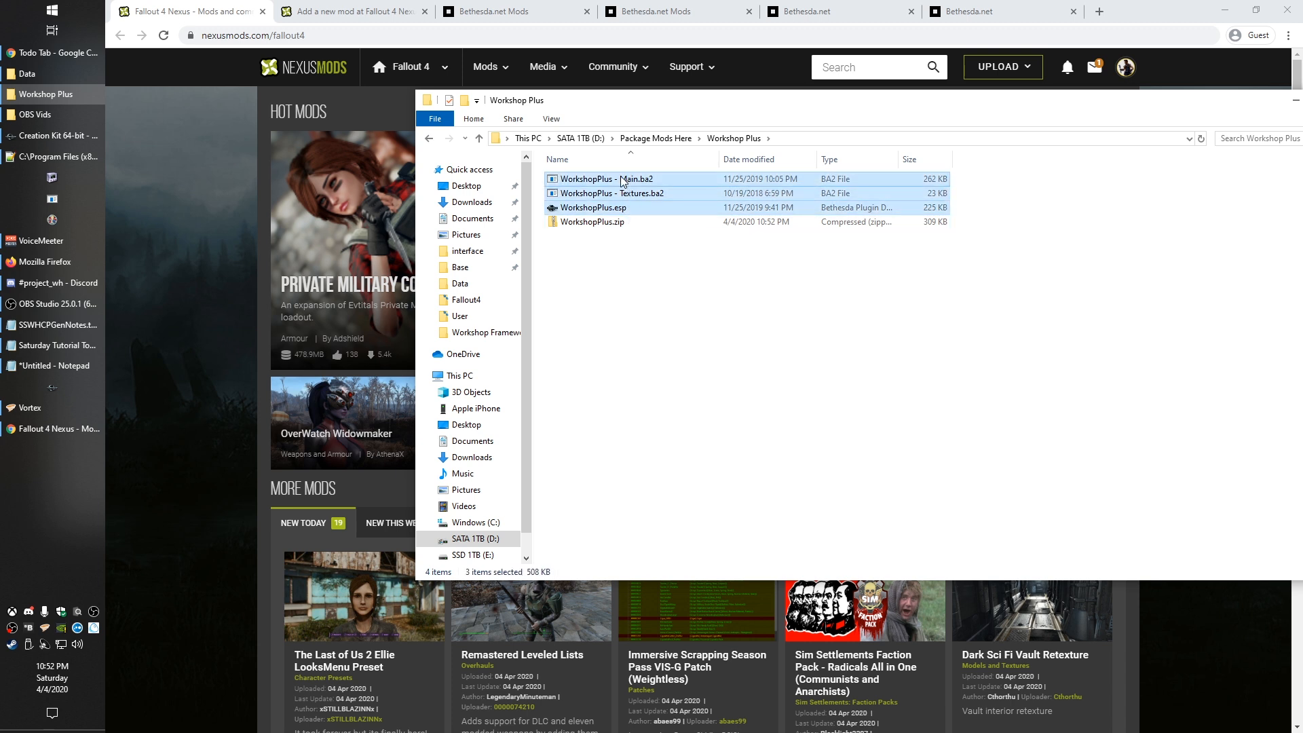
right_click(623, 181)
mouse_move(707, 210)
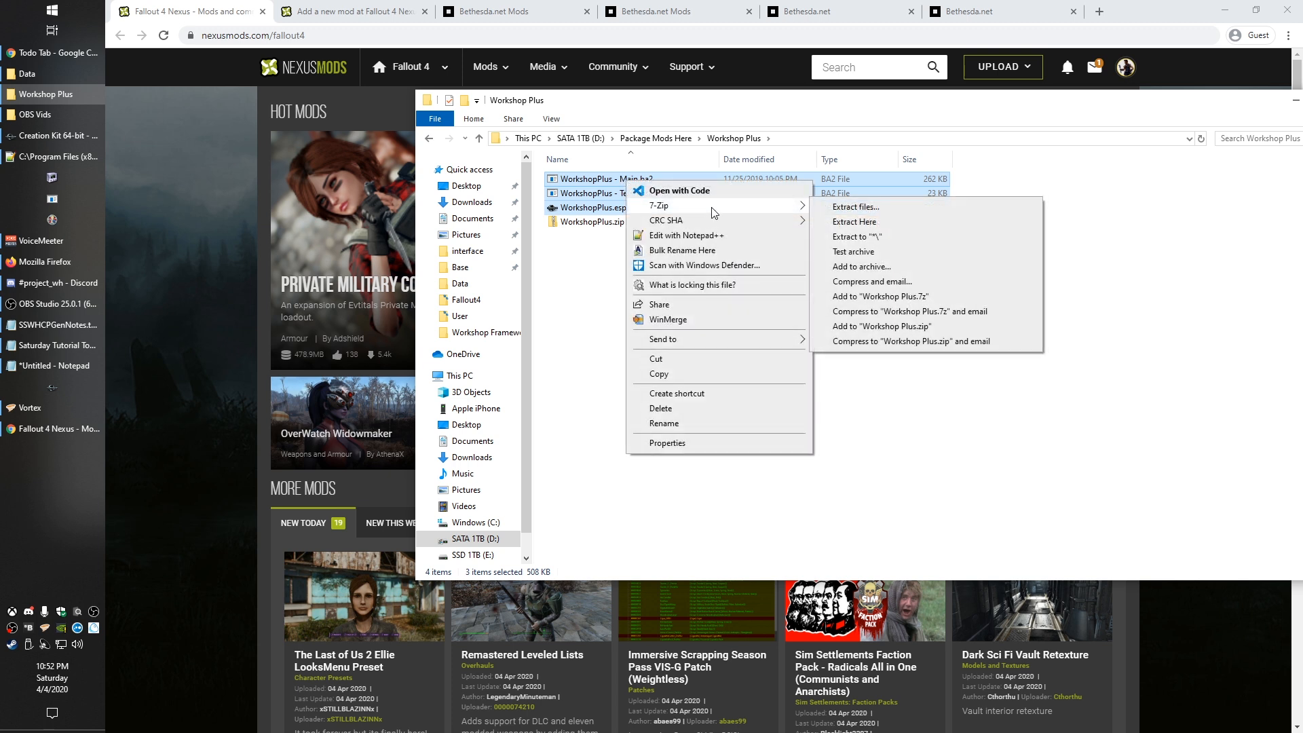
left_click(944, 293)
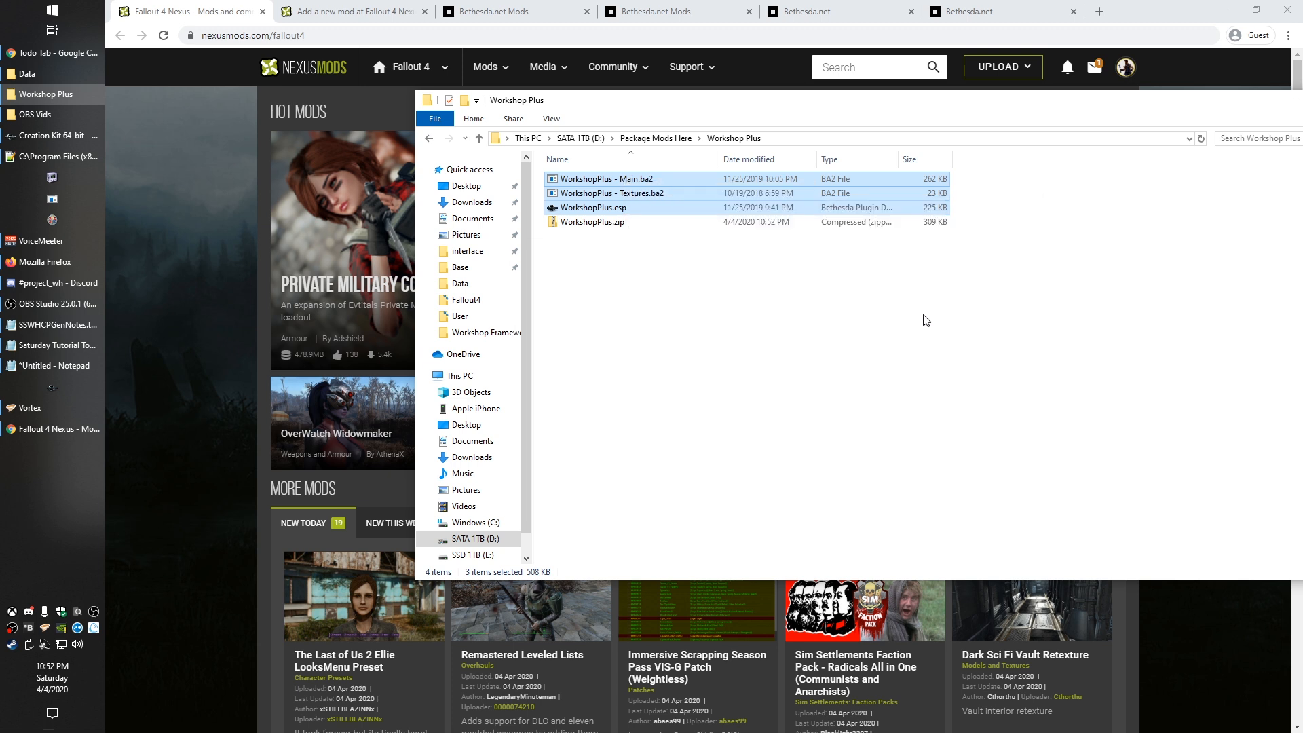
key("F5")
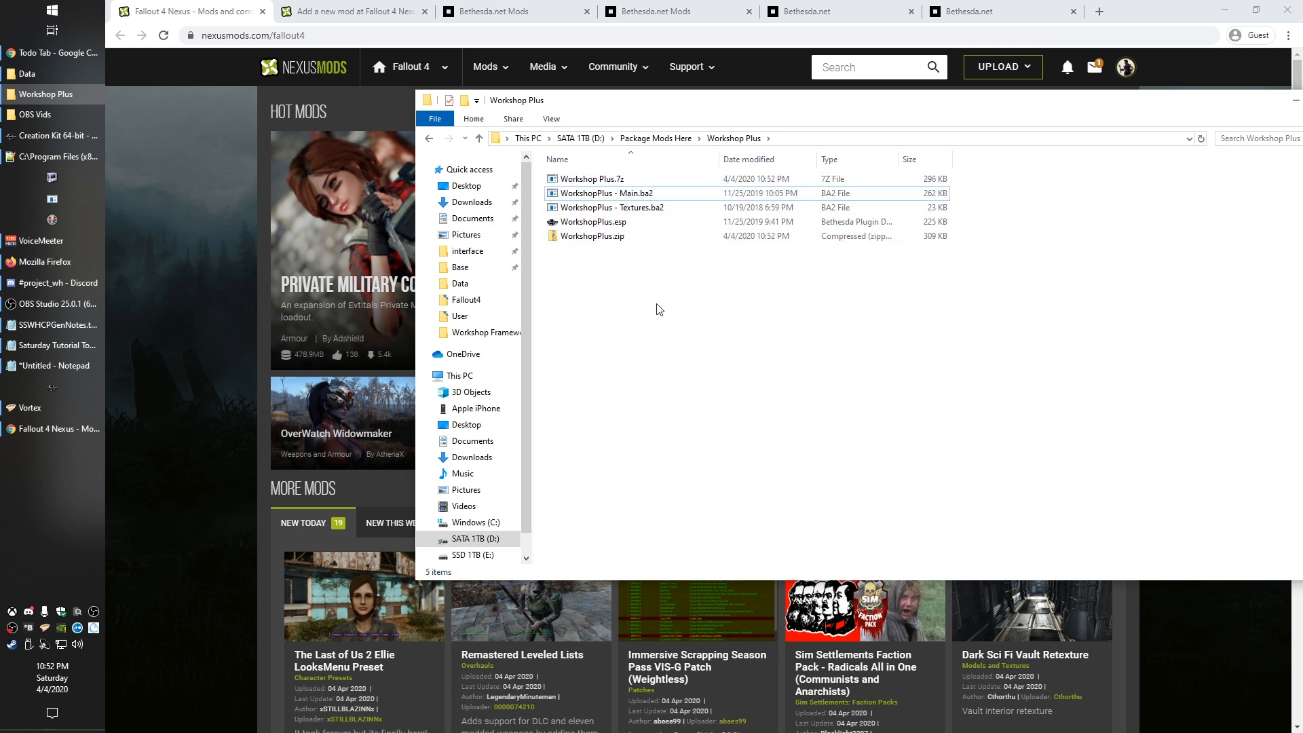
Delete the Workshop Plus.7z archive from the Workshop Plus folder
left_click(604, 184)
left_click(637, 289)
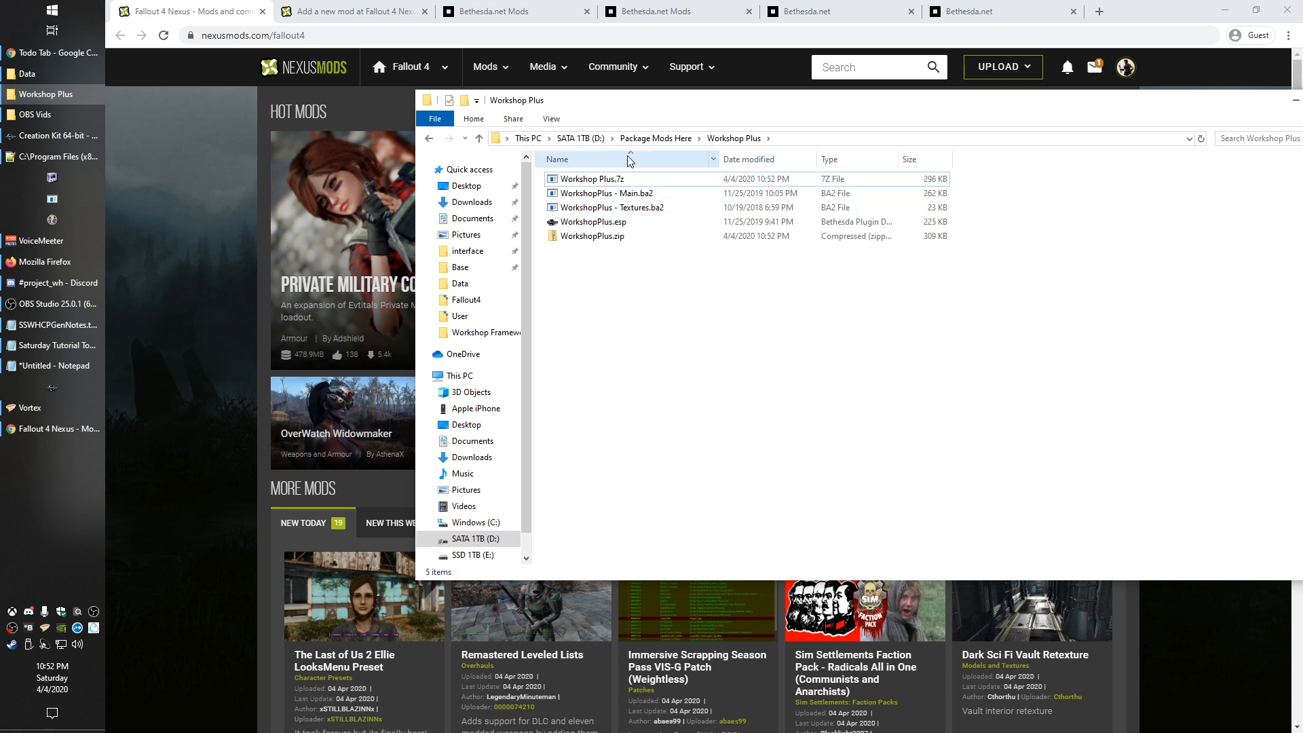
left_click(608, 181)
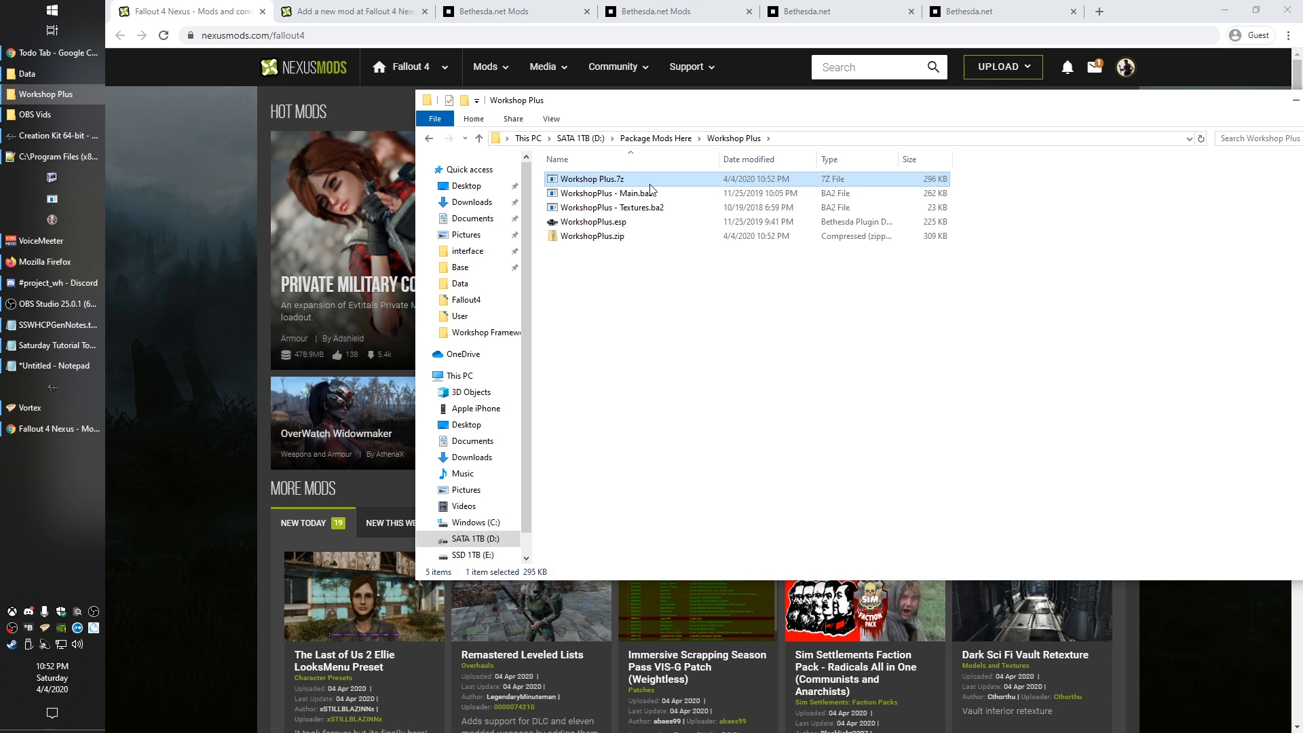
key("Delete")
left_click(616, 223)
left_click(673, 313)
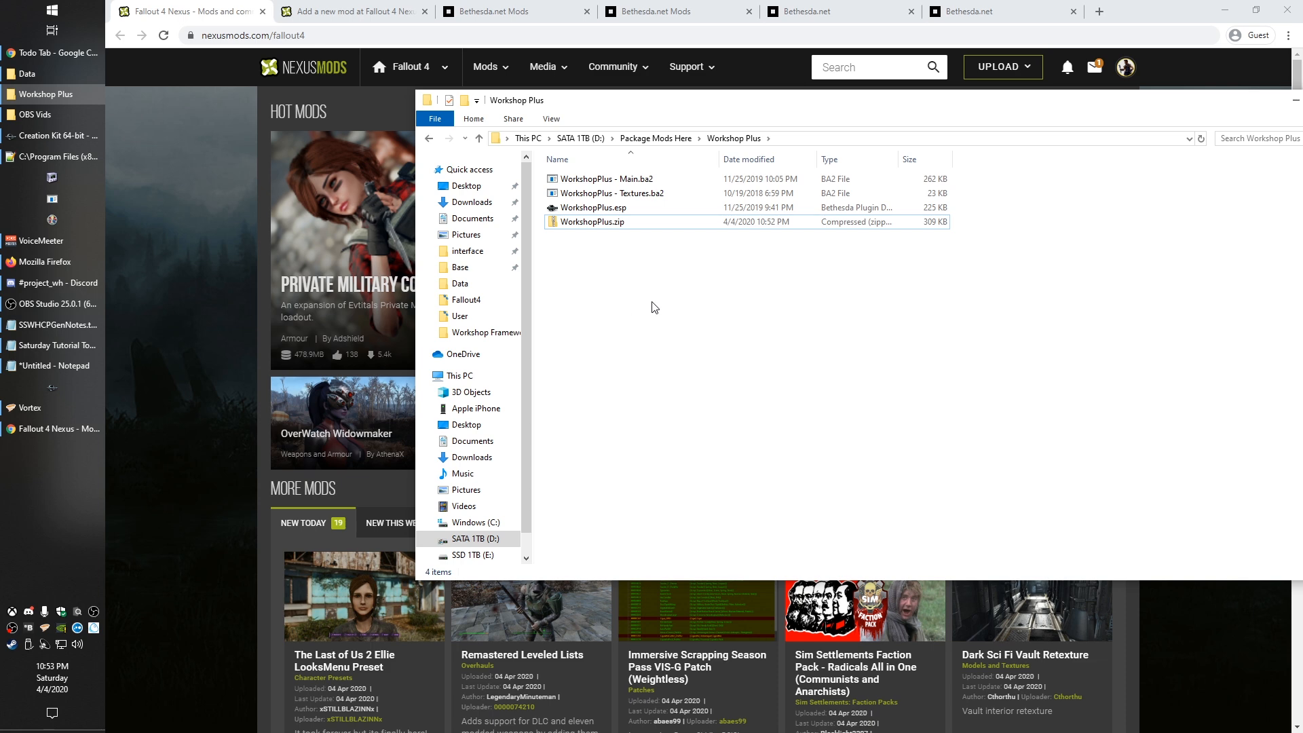
Switch to the Nexus Mods Fallout 4 site in Chrome and open the Add a mod details page
left_click(188, 152)
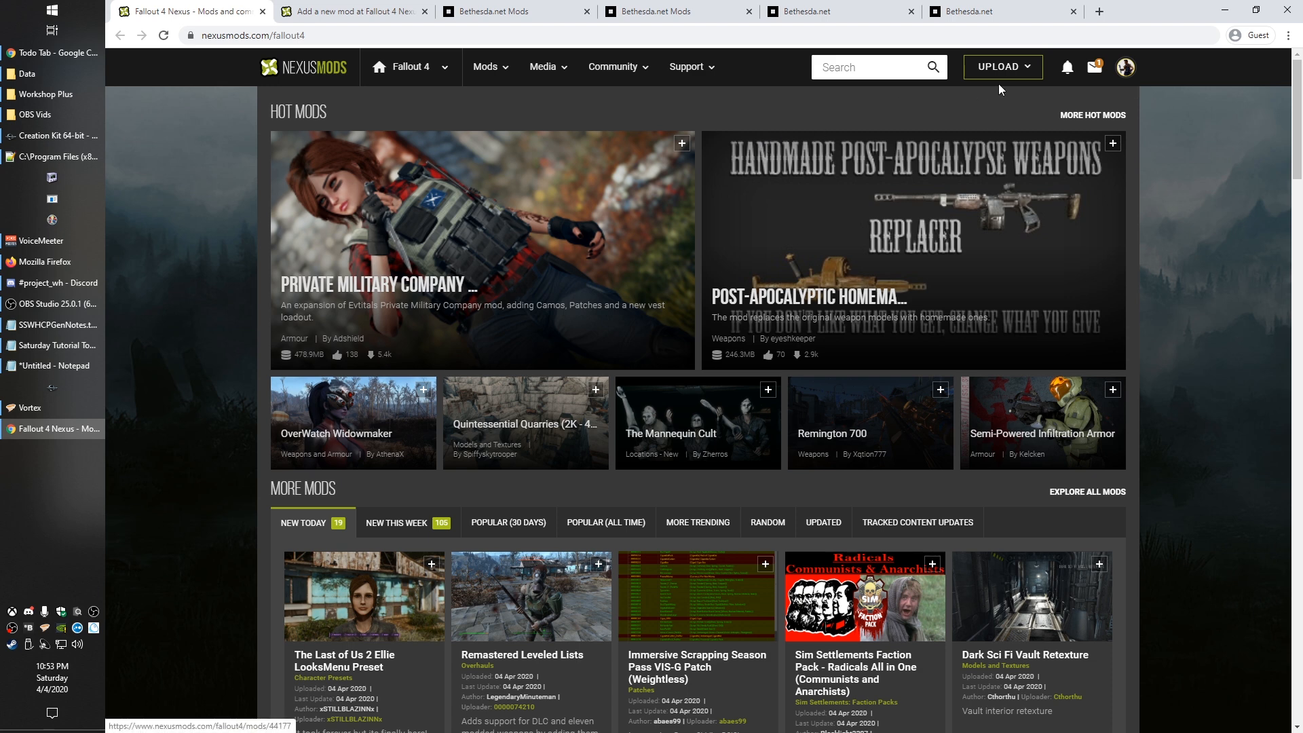
left_click(1014, 72)
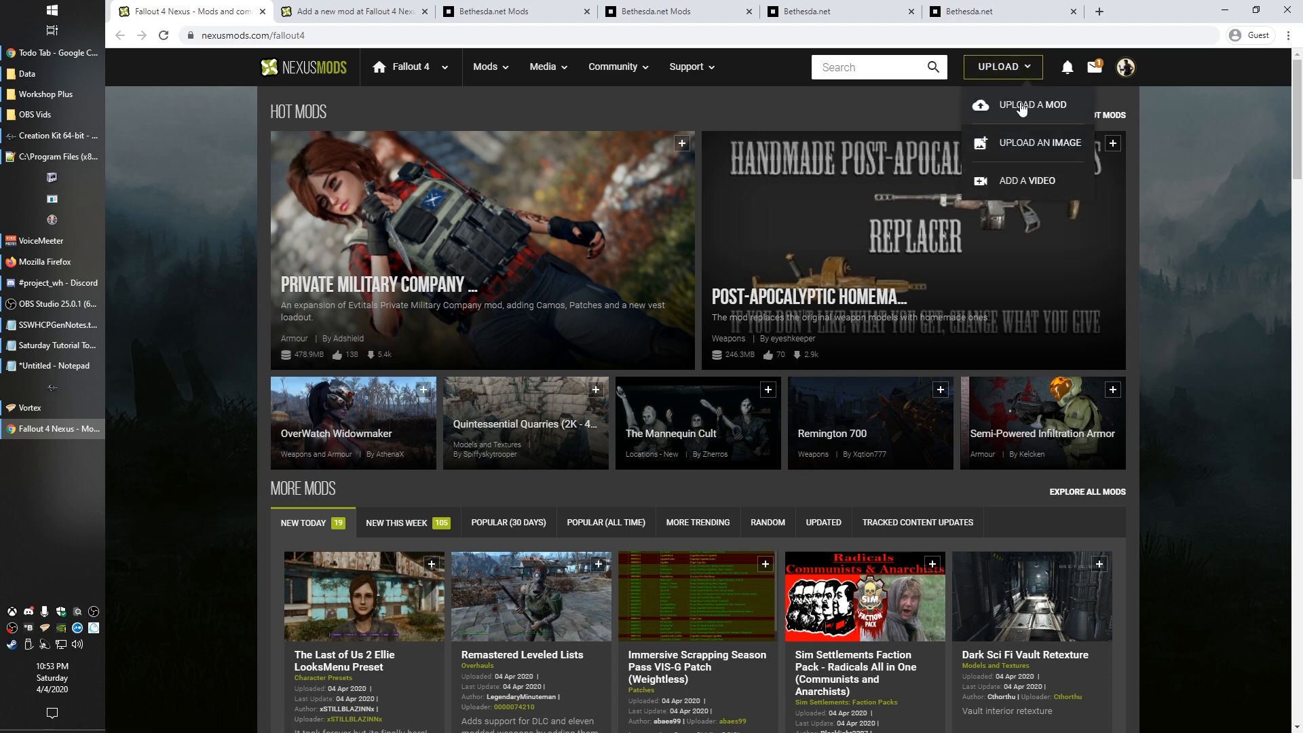
left_click(340, 11)
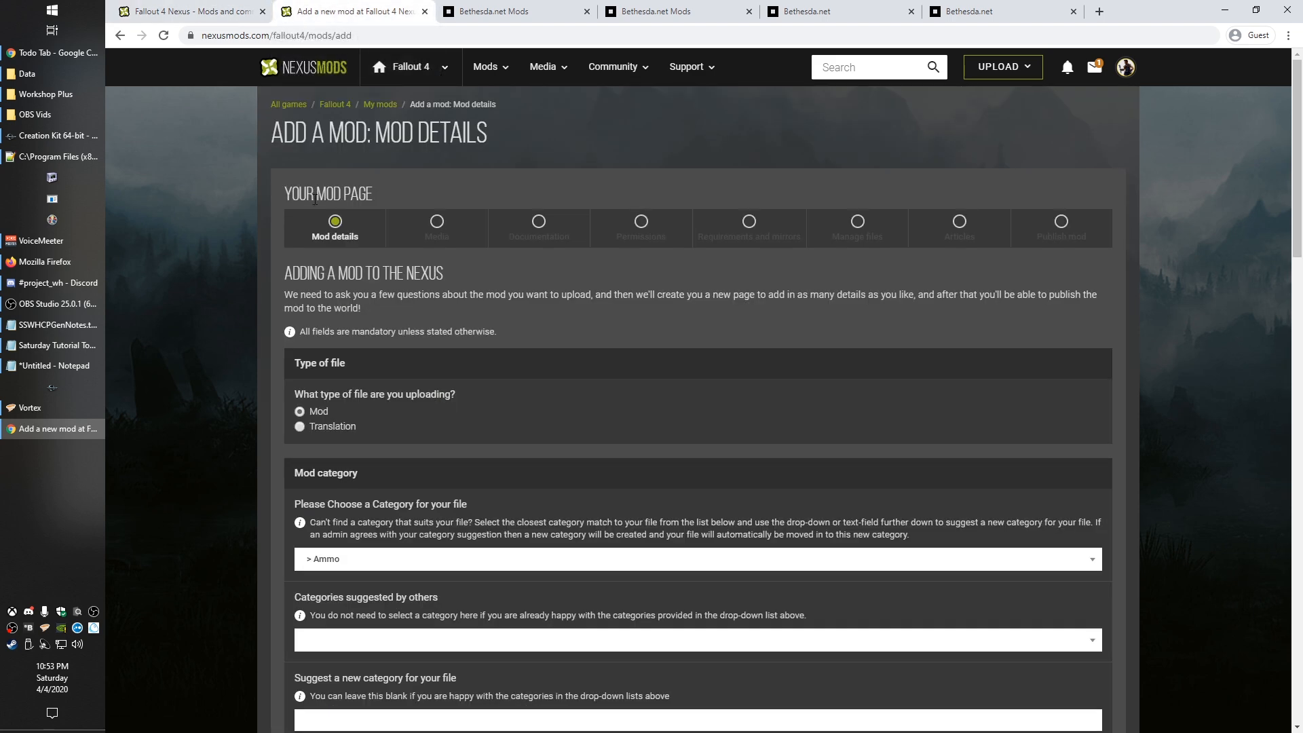
left_click(204, 11)
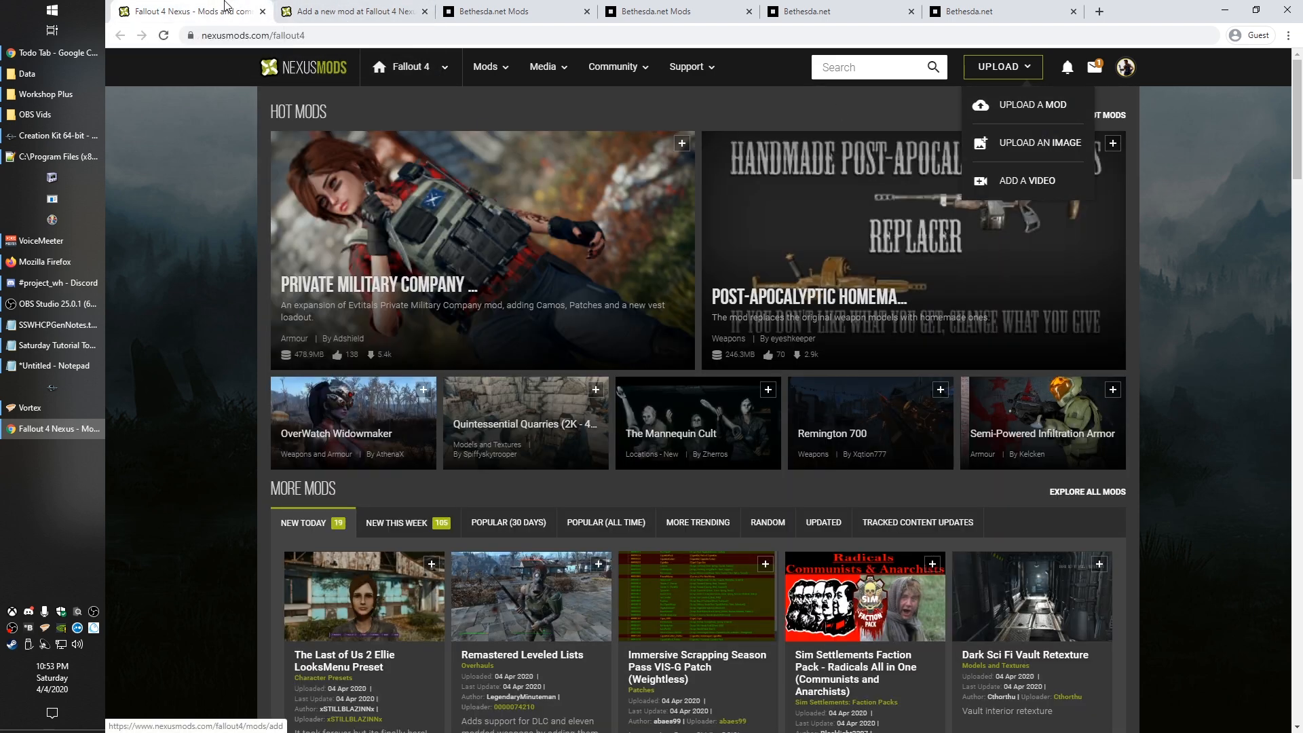
left_click(234, 182)
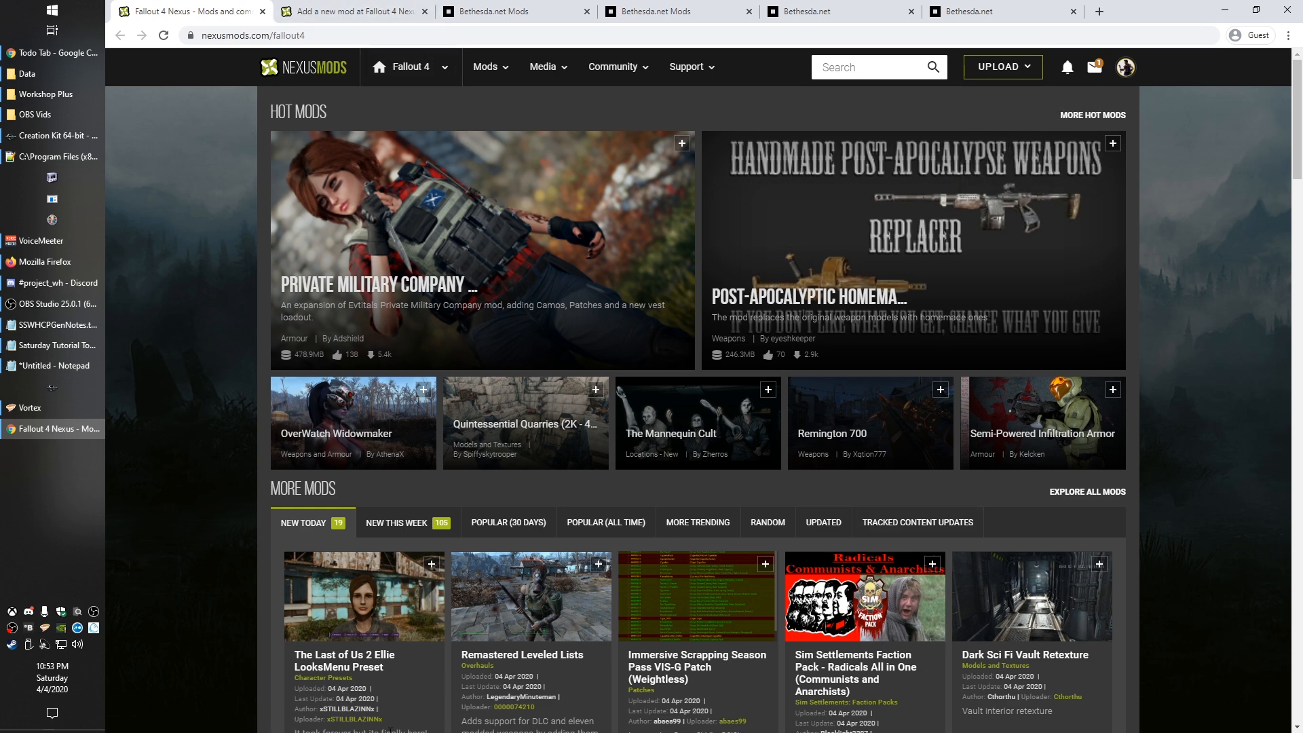
left_click(333, 9)
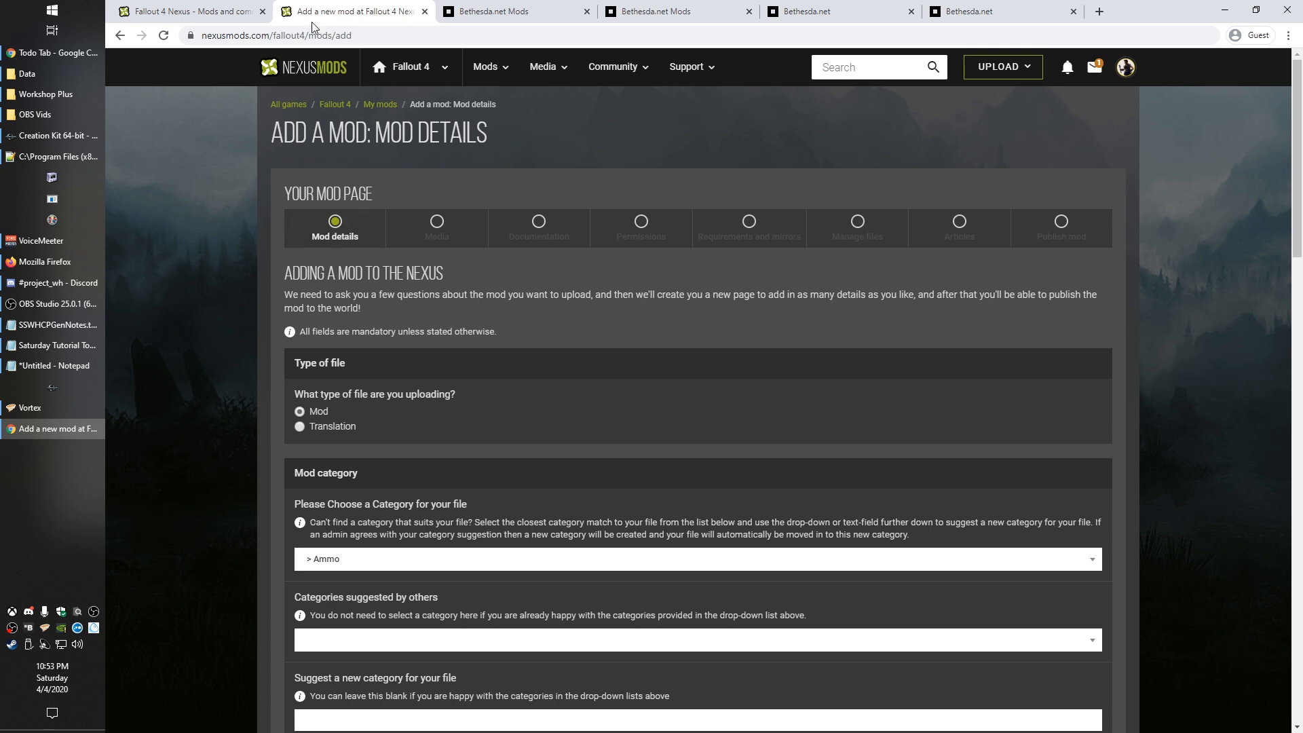
Search the mod category list for "sett"
scroll(244, 411, "down", 3)
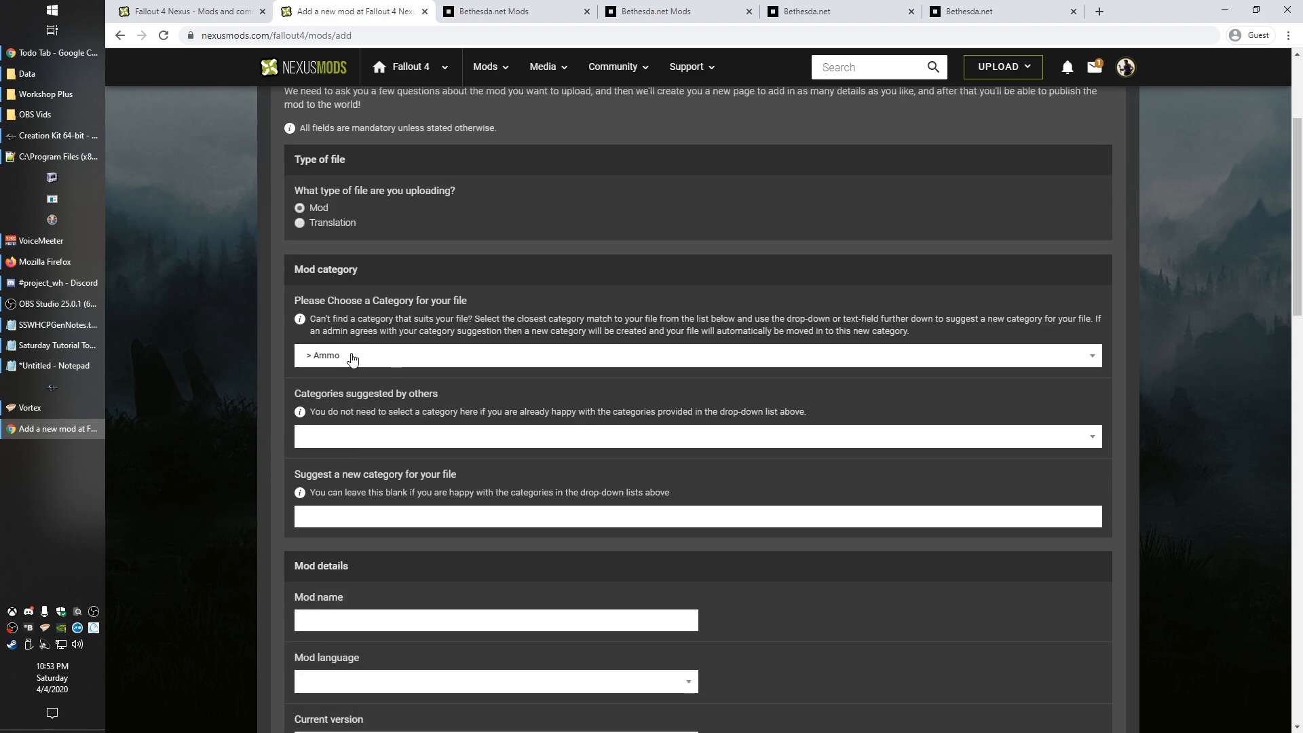
left_click(352, 358)
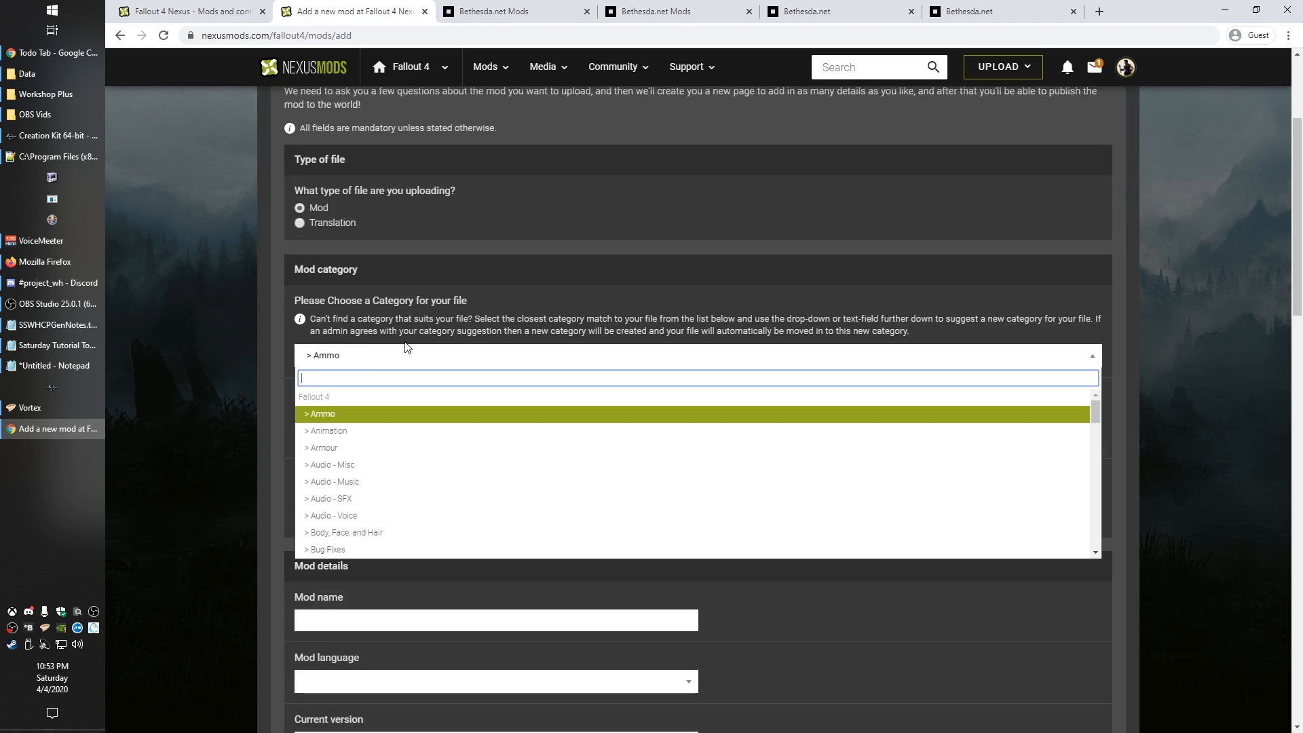
scroll(380, 397, "down", 3)
scroll(384, 396, "down", 2)
scroll(393, 332, "up", 3)
scroll(398, 328, "down", 1)
type("sett")
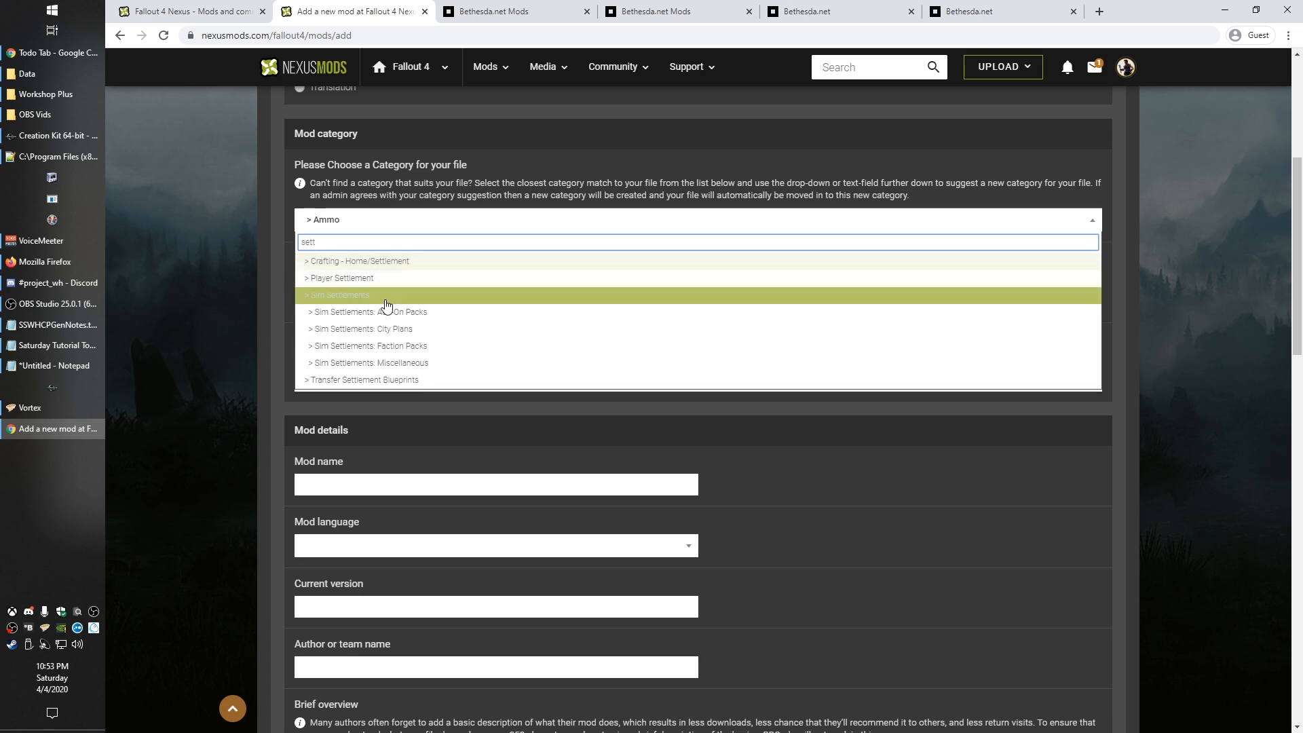
Filter the mod category list by "player" and set the category to Player Settlement
double_click(395, 240)
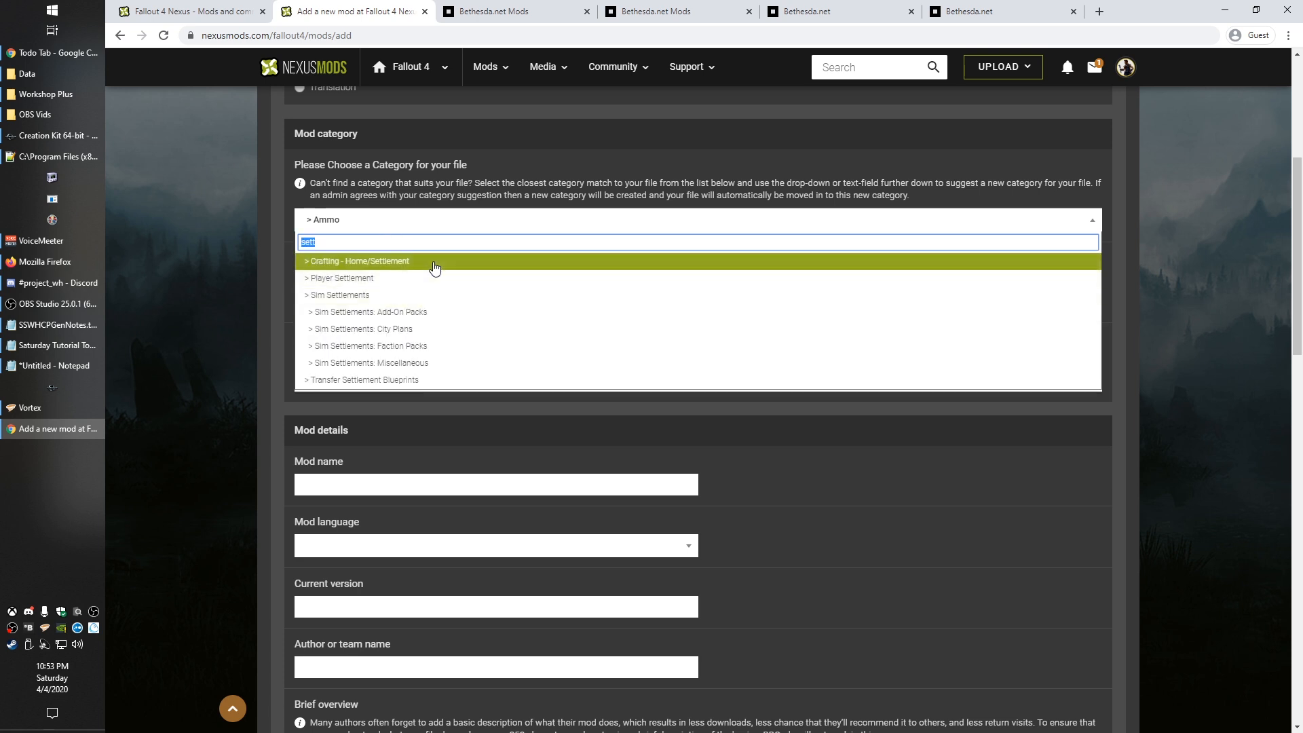
type("works")
key("BackSpace")
key("BackSpace")
key("BackSpace")
key("BackSpace")
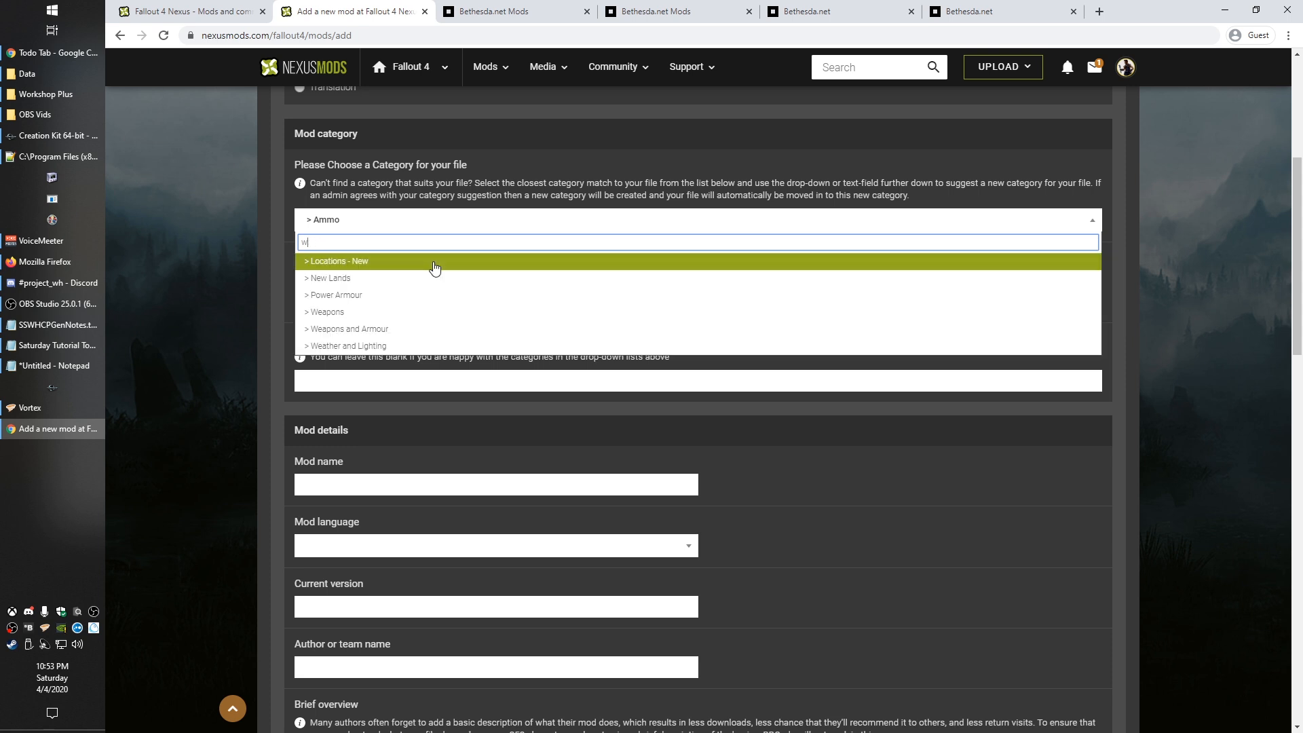
key("BackSpace")
type("player")
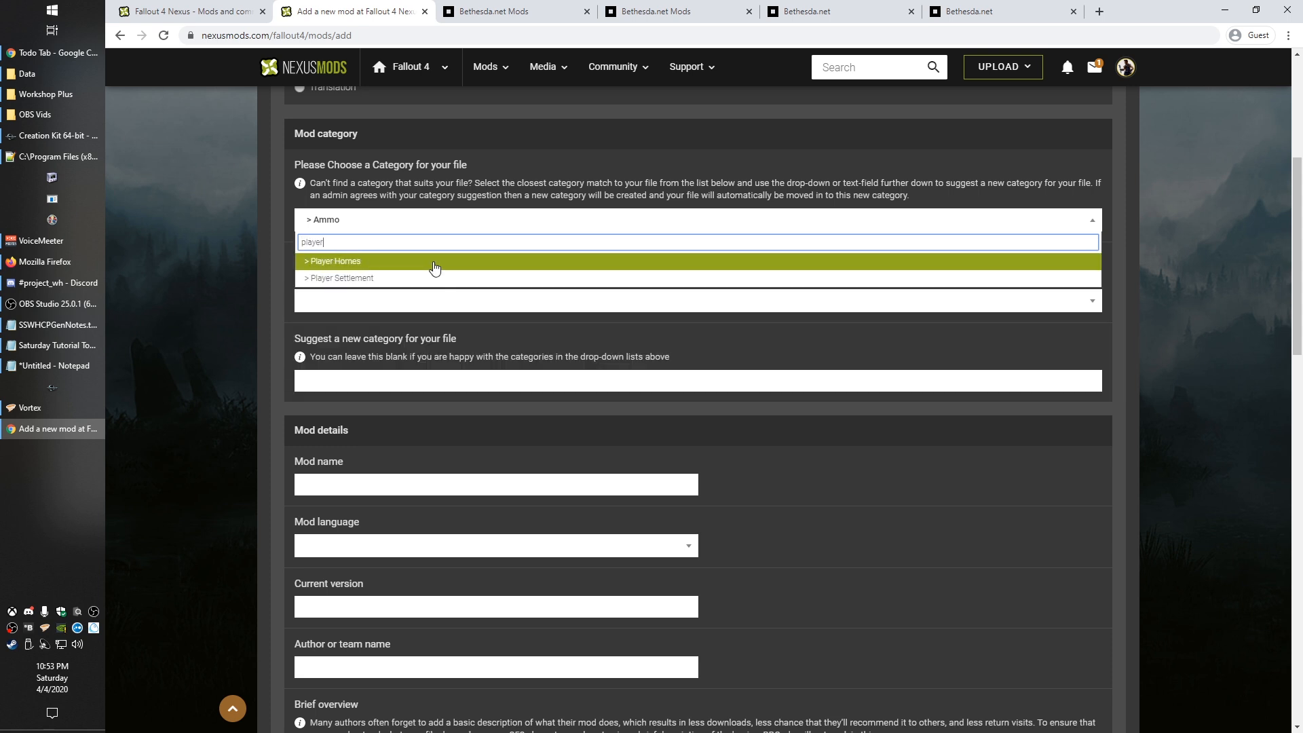
left_click(373, 280)
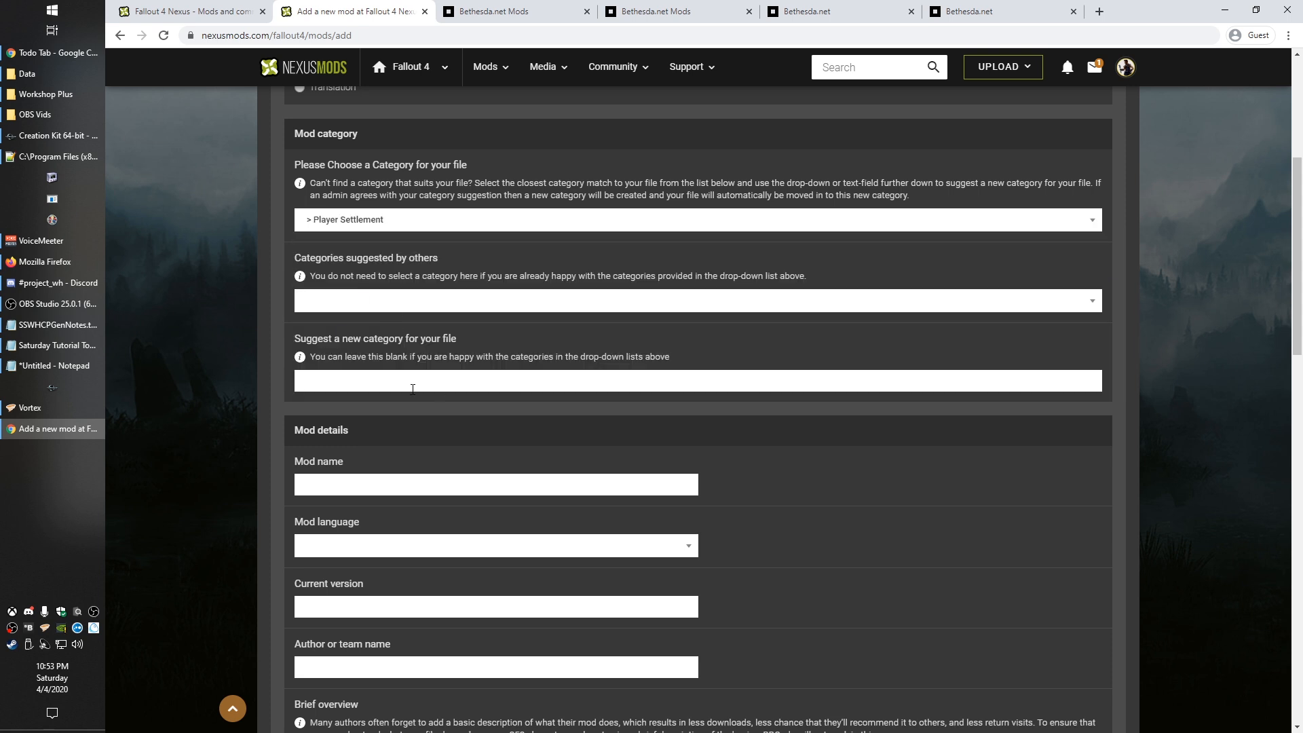
scroll(263, 346, "down", 1)
left_click(331, 316)
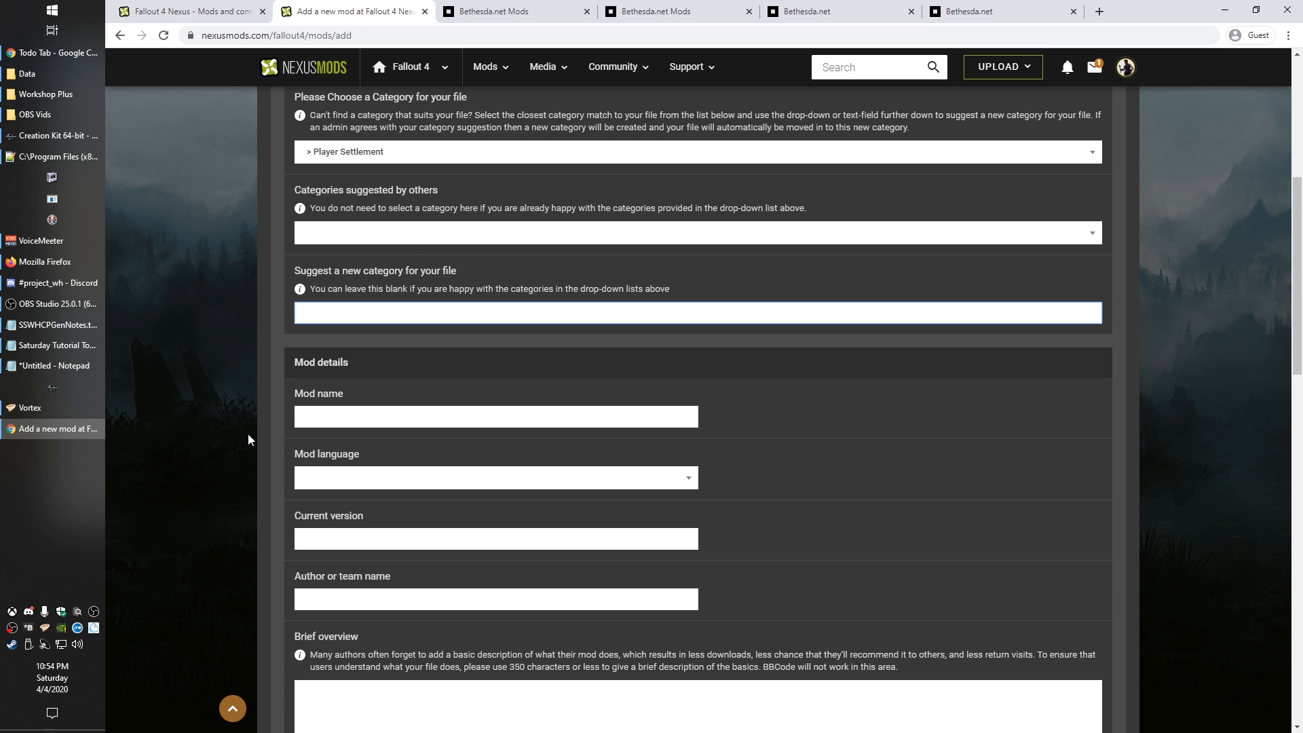
scroll(265, 410, "up", 1)
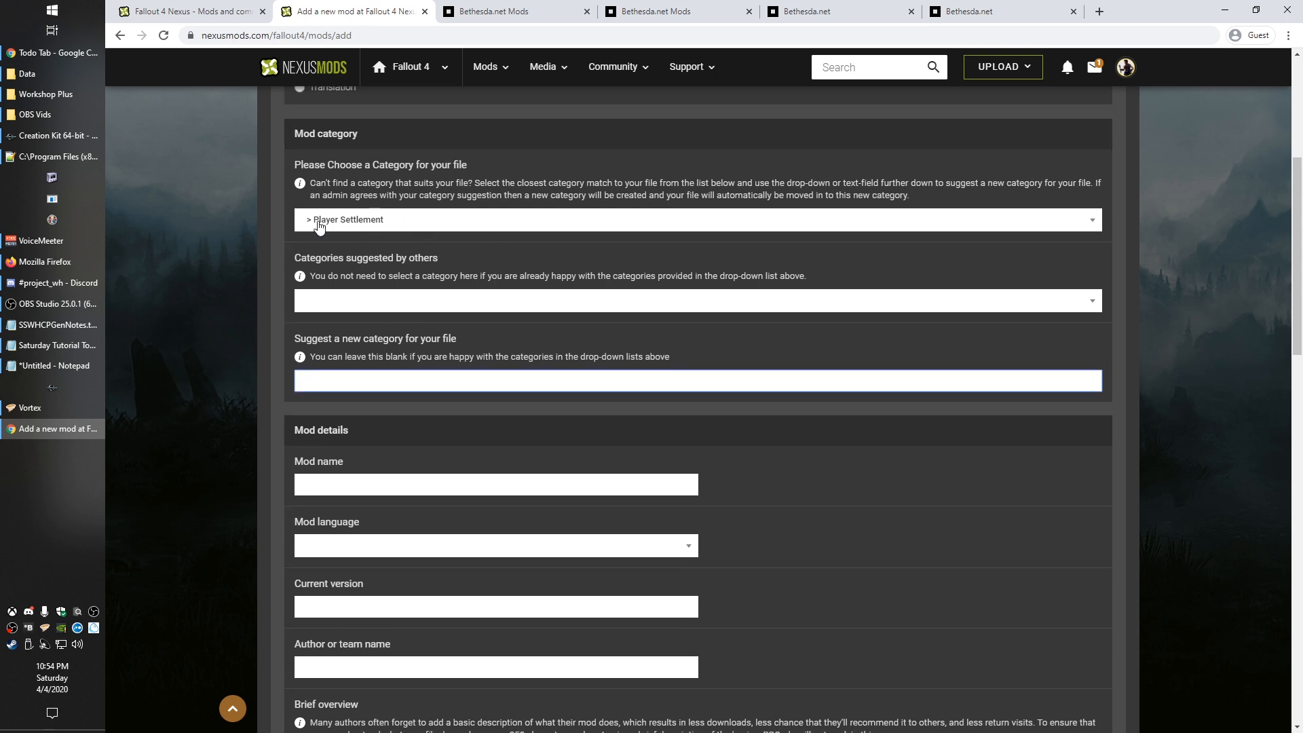
Enter "Workshop Plus" as the mod name in the mod details
scroll(284, 385, "down", 2)
left_click(341, 348)
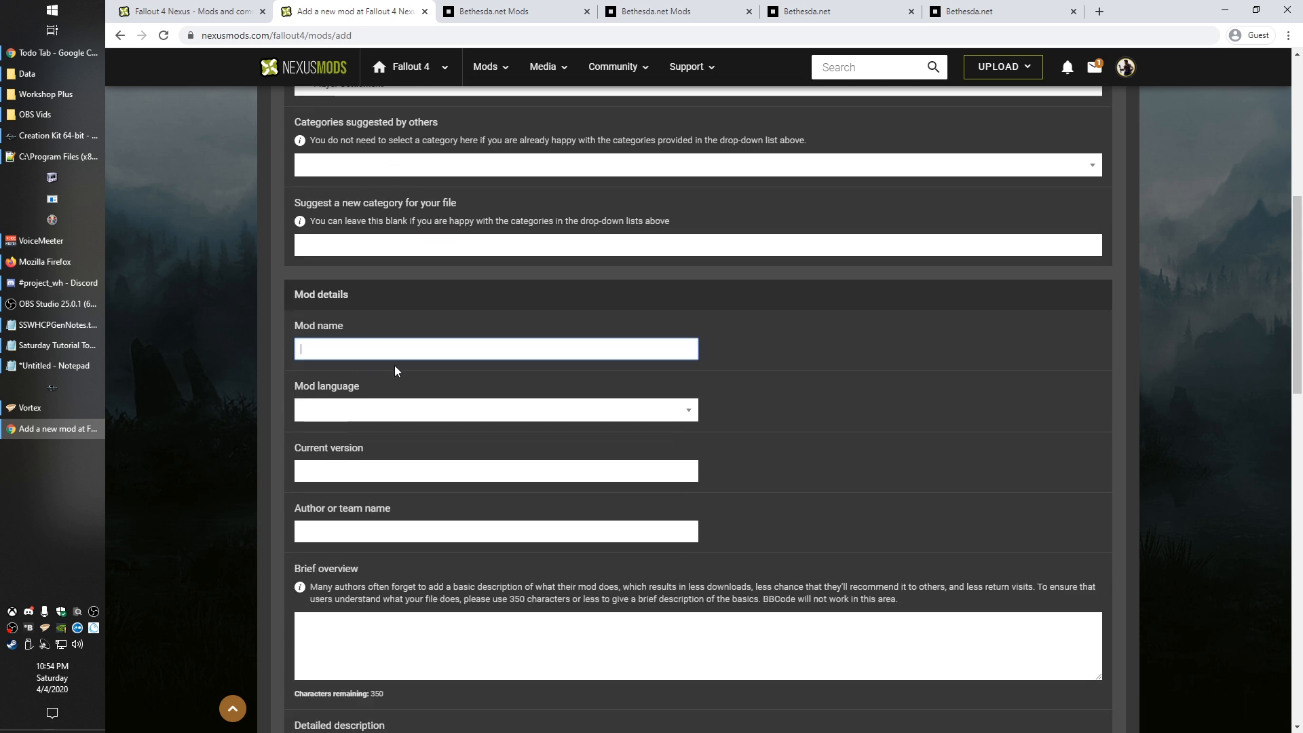
type("Worksh")
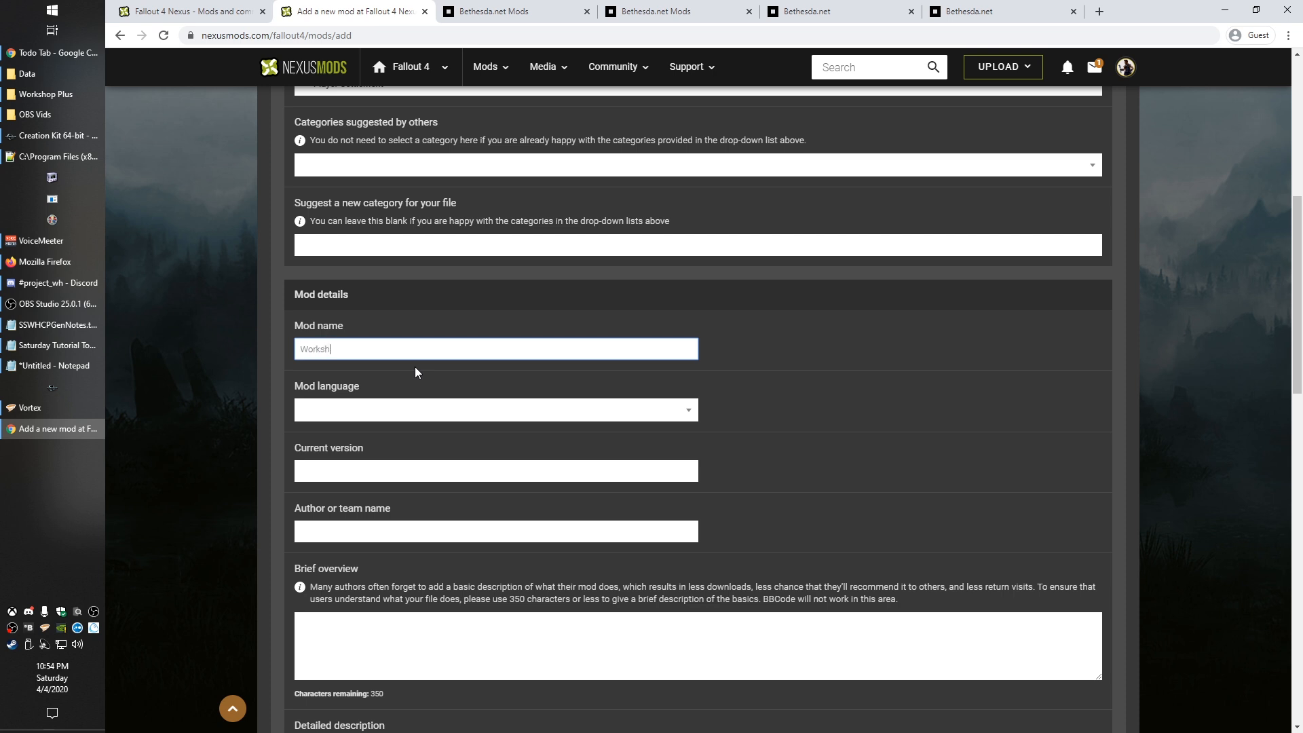
type("op Plsu")
key("BackSpace")
type("us")
Set the mod language to English and the current version to 1.0
left_click(407, 410)
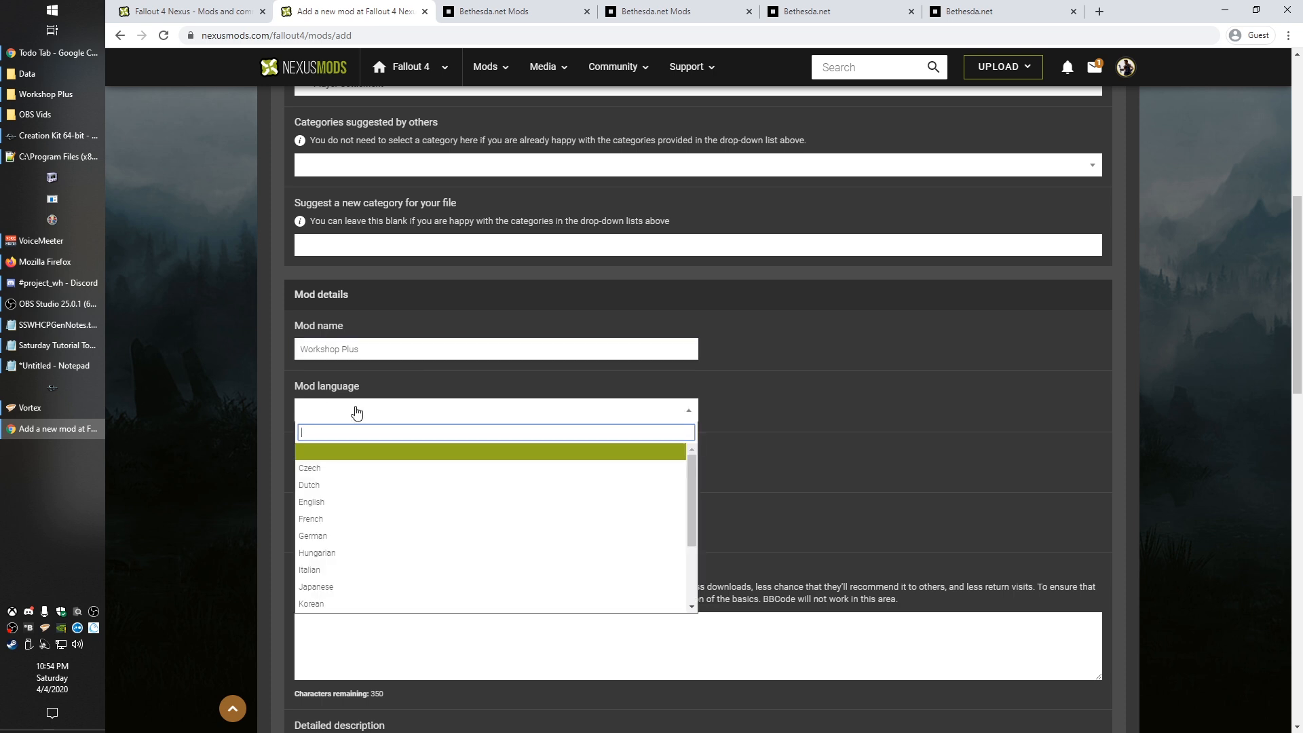
left_click(325, 501)
left_click(421, 472)
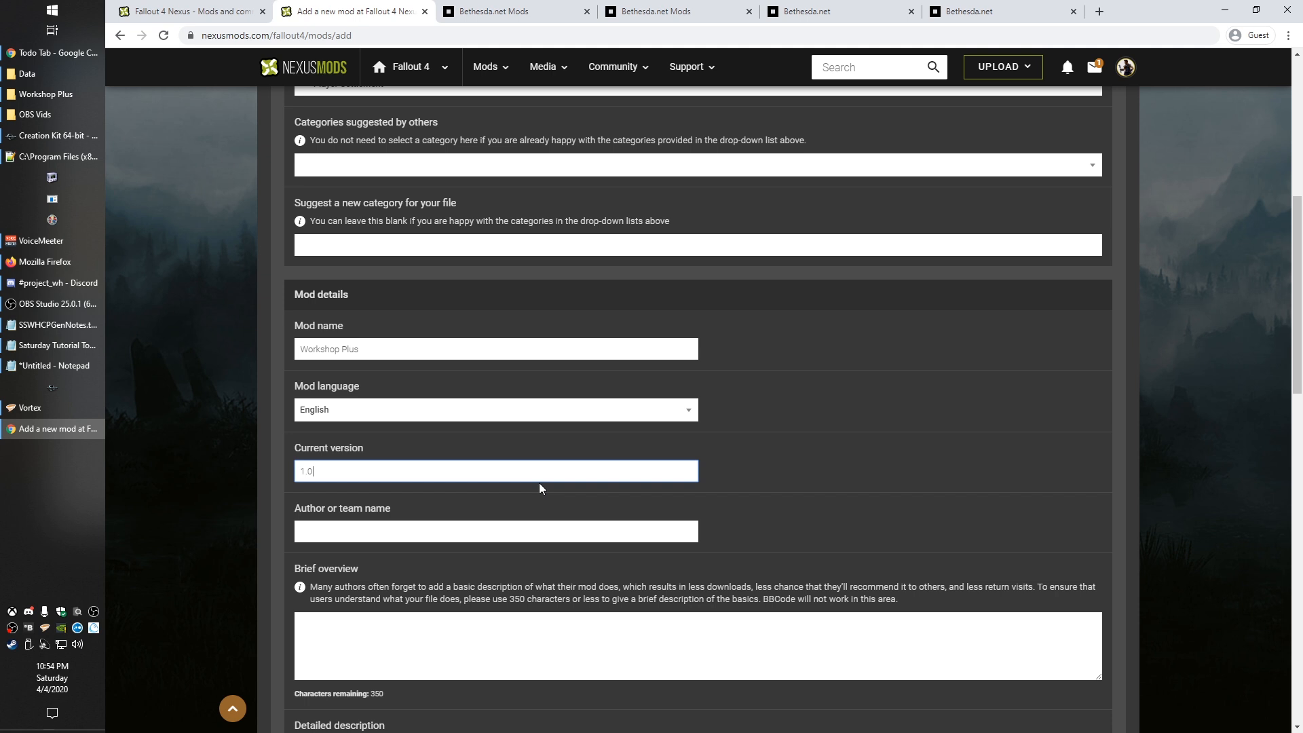
Fill in the author or team name in the mod details
left_click(338, 531)
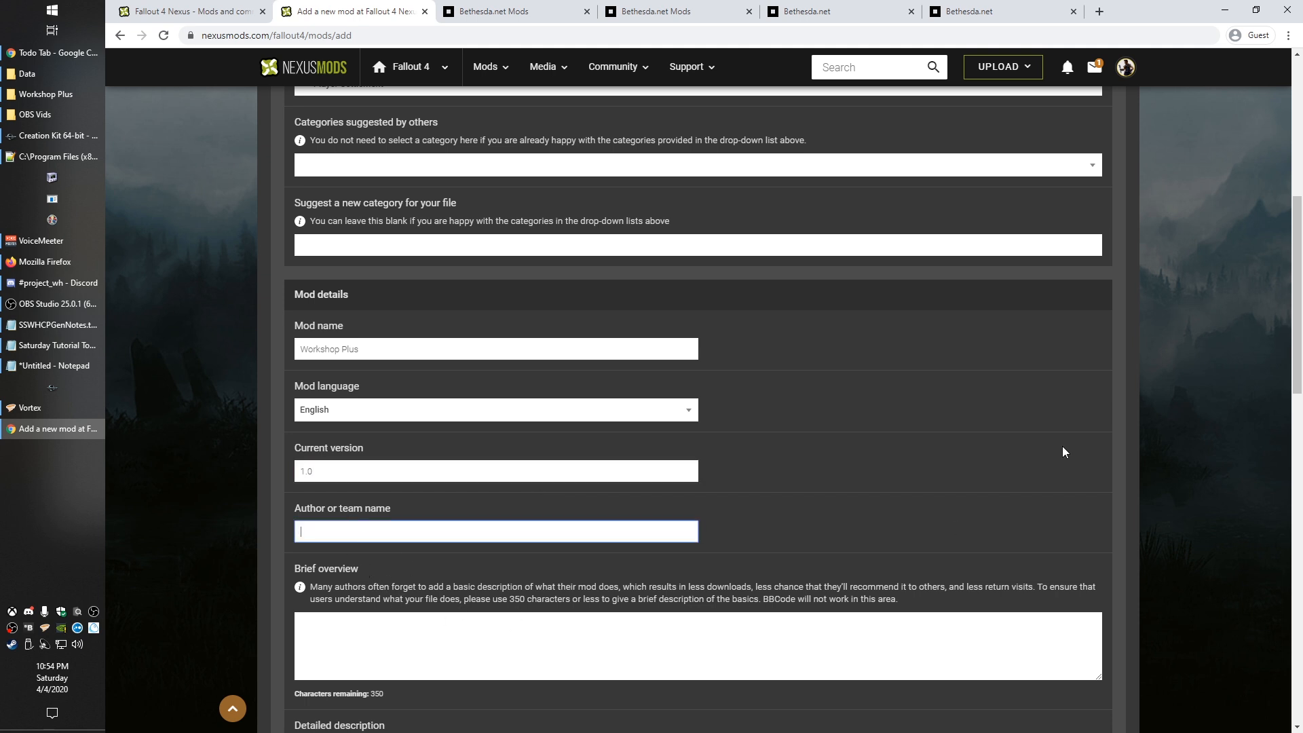
scroll(1073, 316, "up", 7)
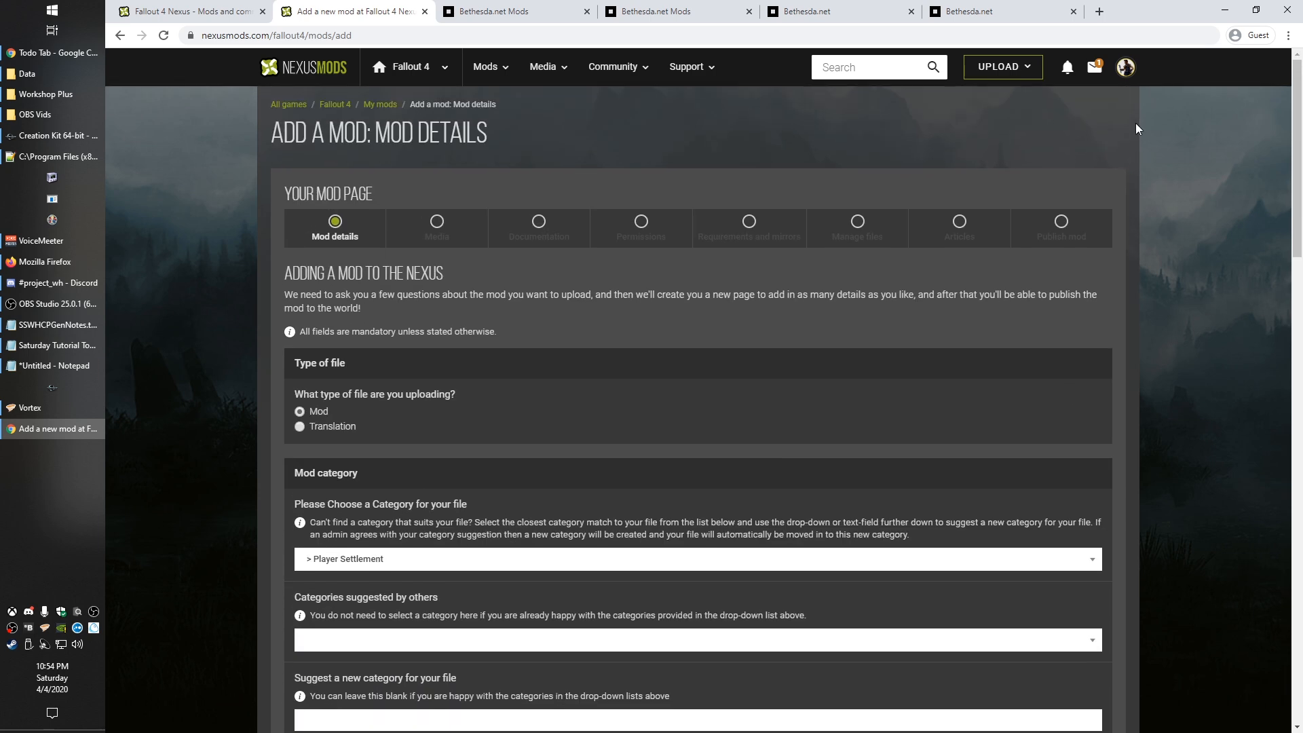
scroll(584, 445, "down", 10)
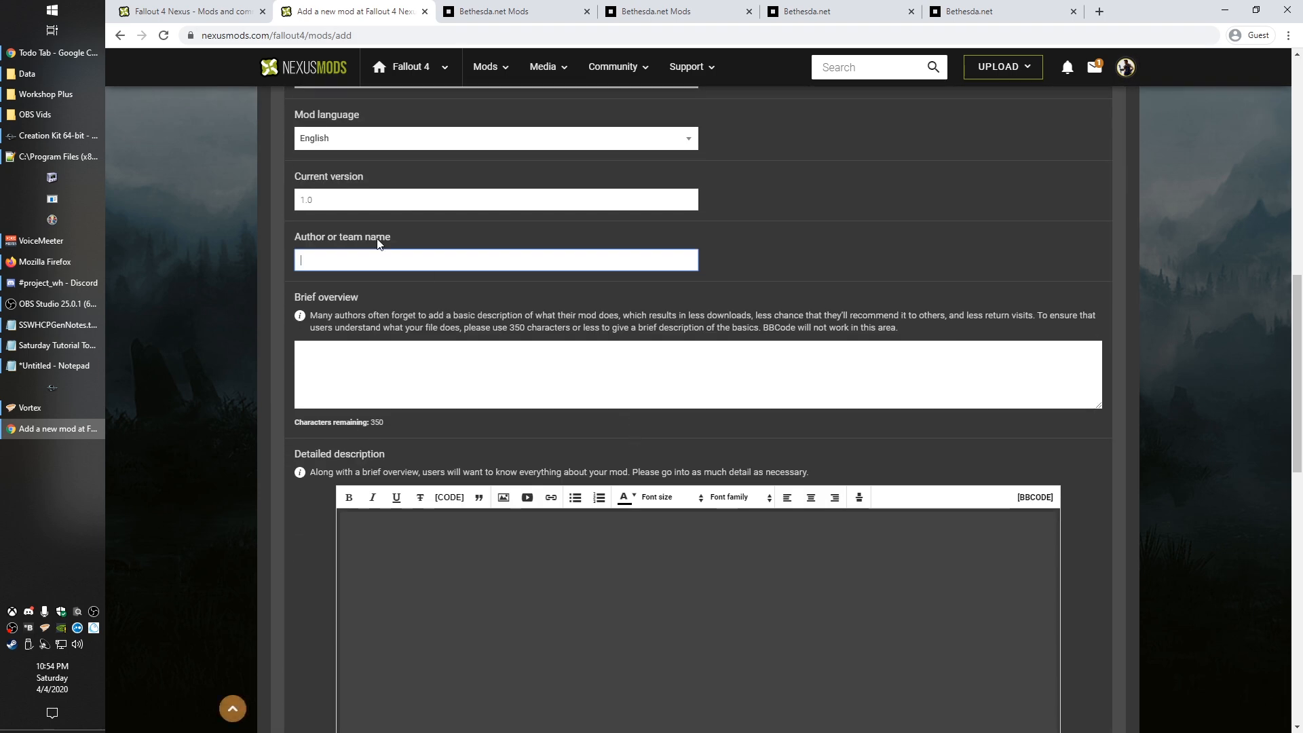
scroll(445, 378, "up", 2)
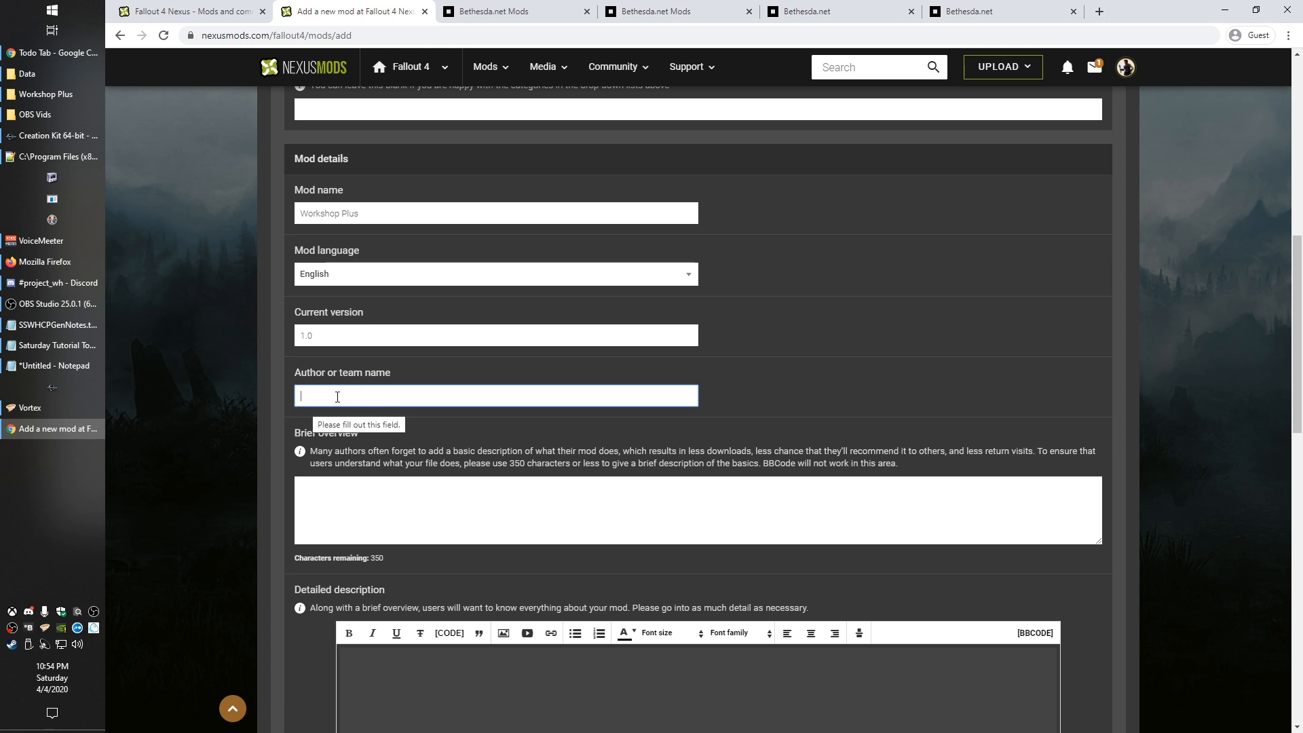
type("kinggath")
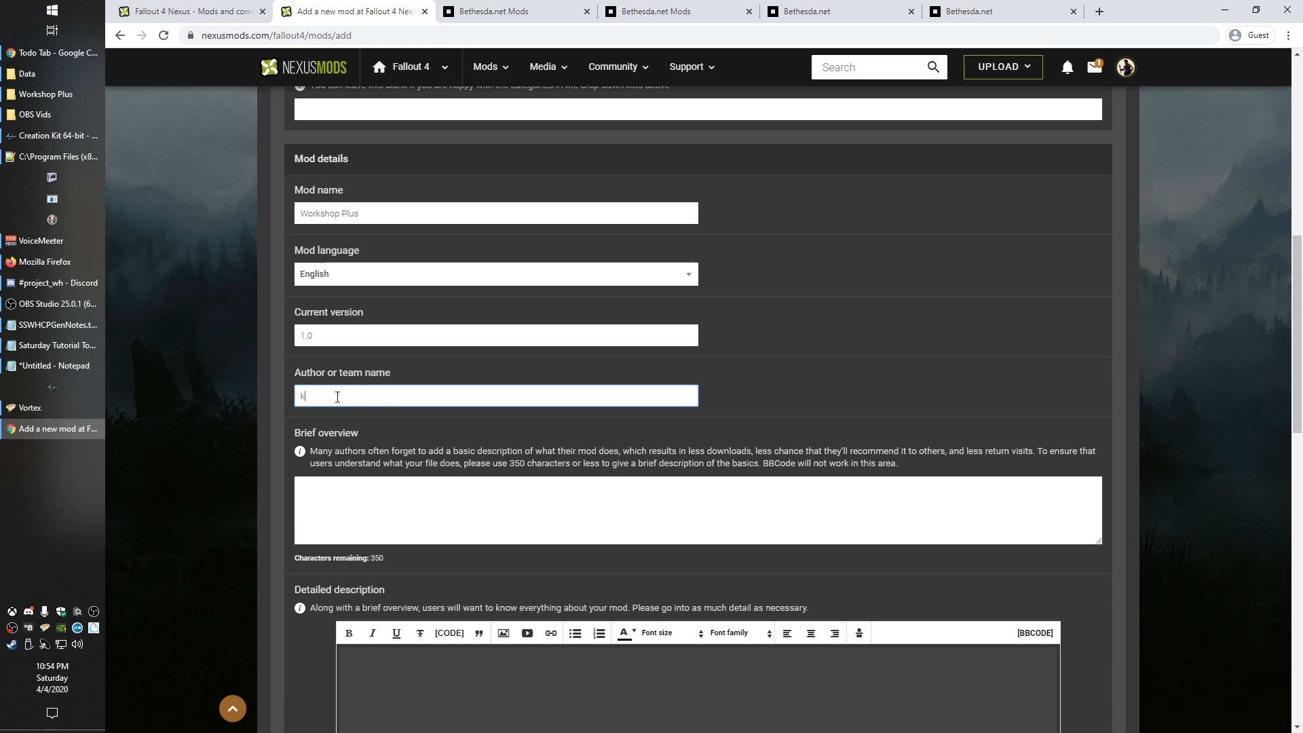
Check how short overviews appear in the Fallout 4 mod listings and enter "Workshop enhancements" as the brief overview
left_click(475, 539)
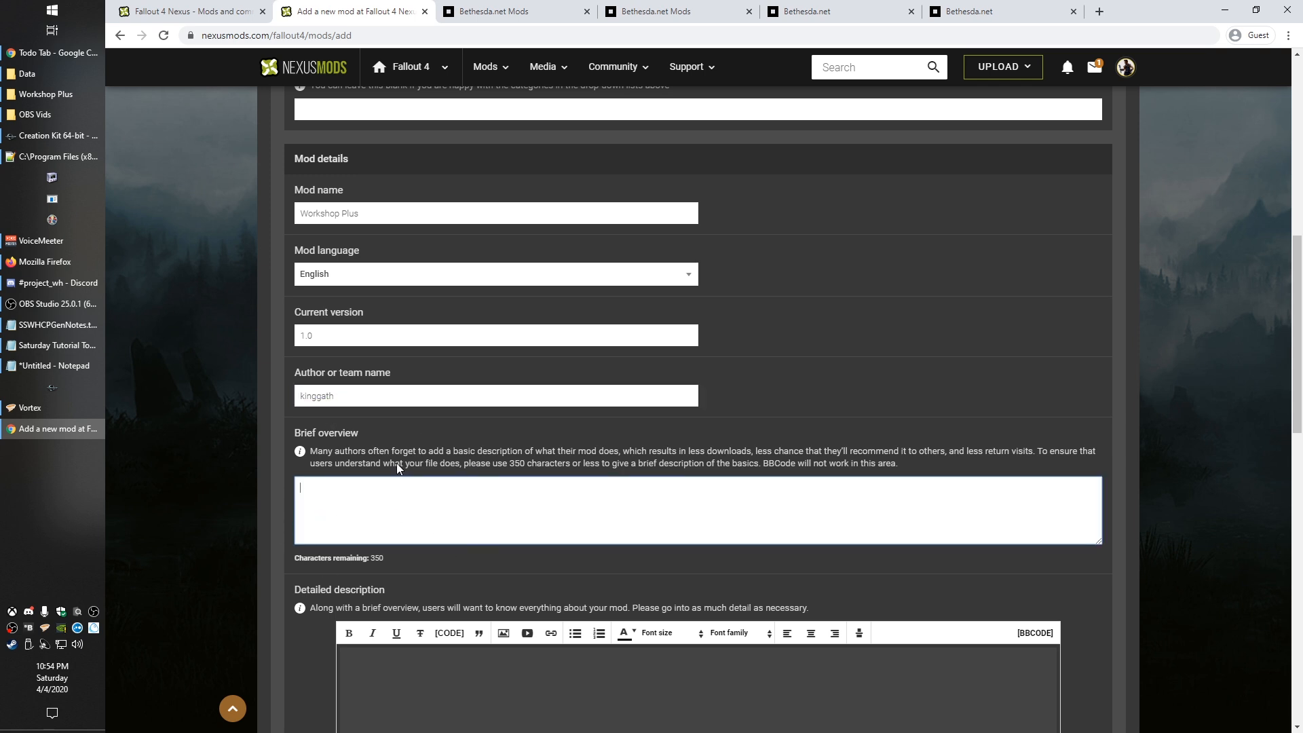
left_click(205, 6)
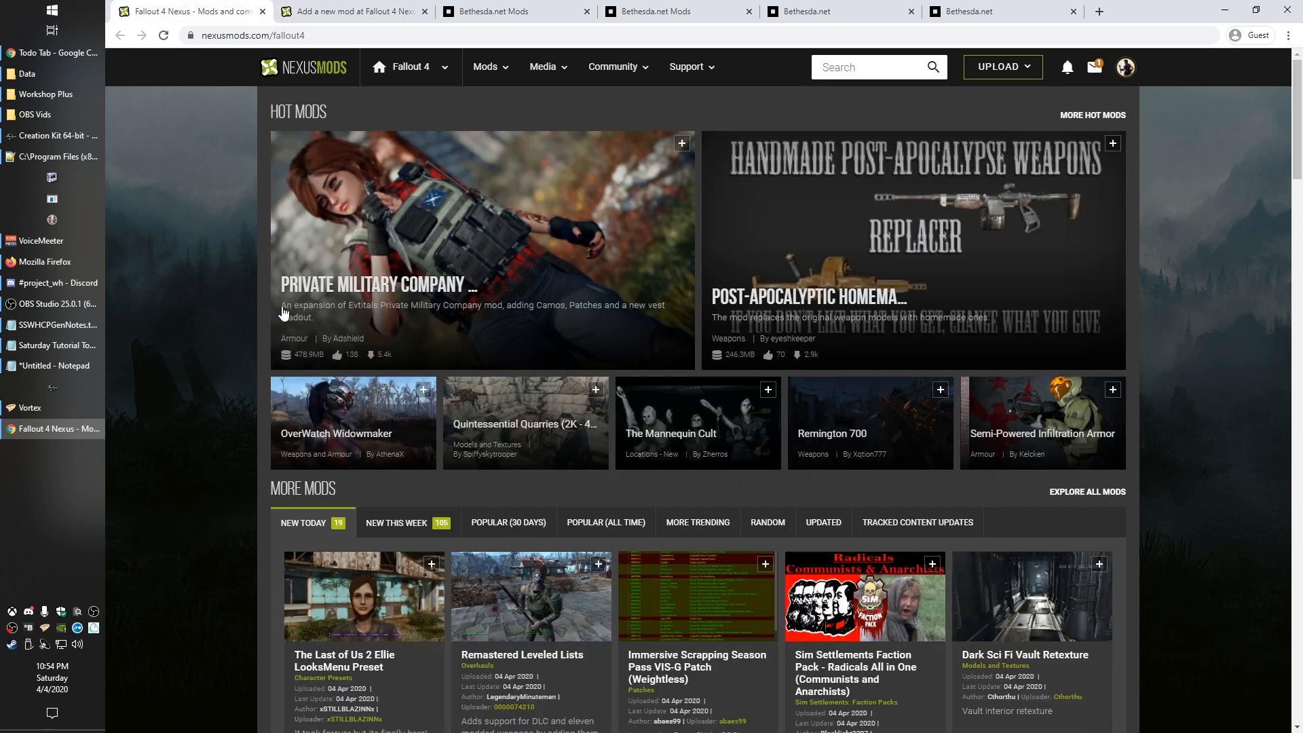
scroll(188, 419, "down", 1)
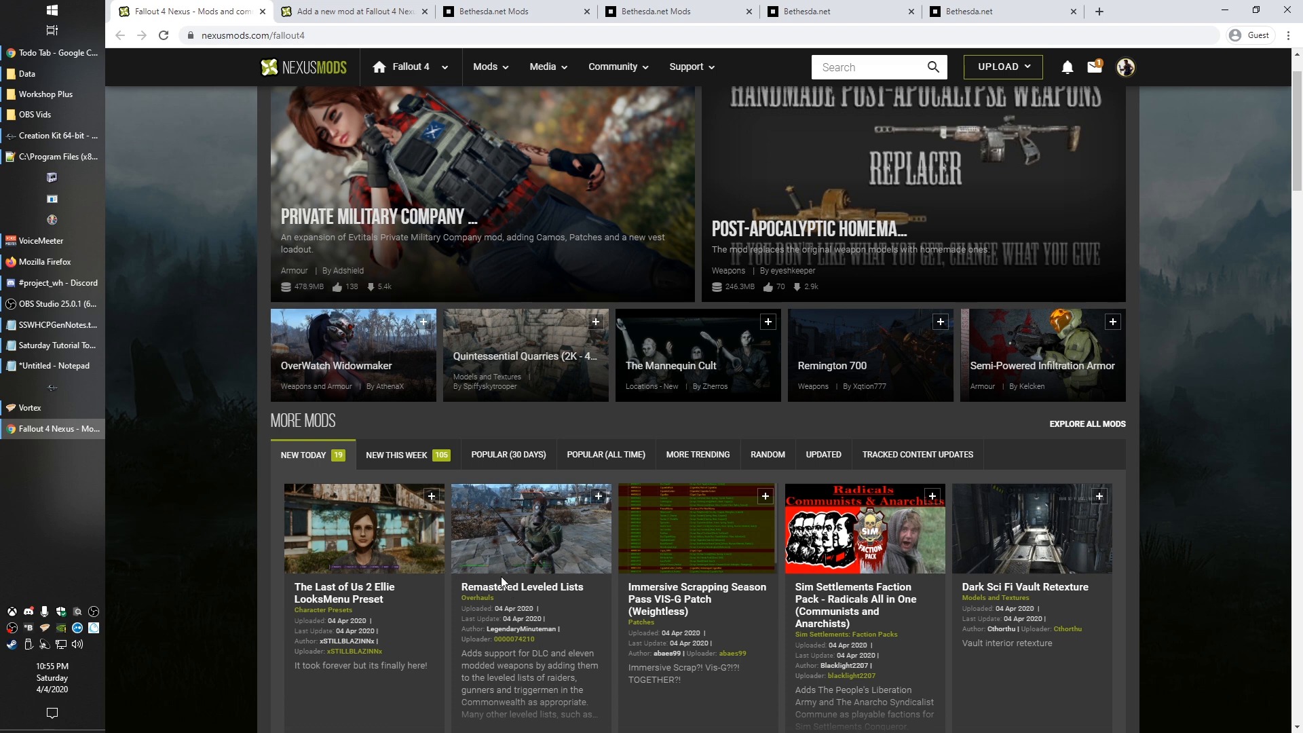
left_click(279, 9)
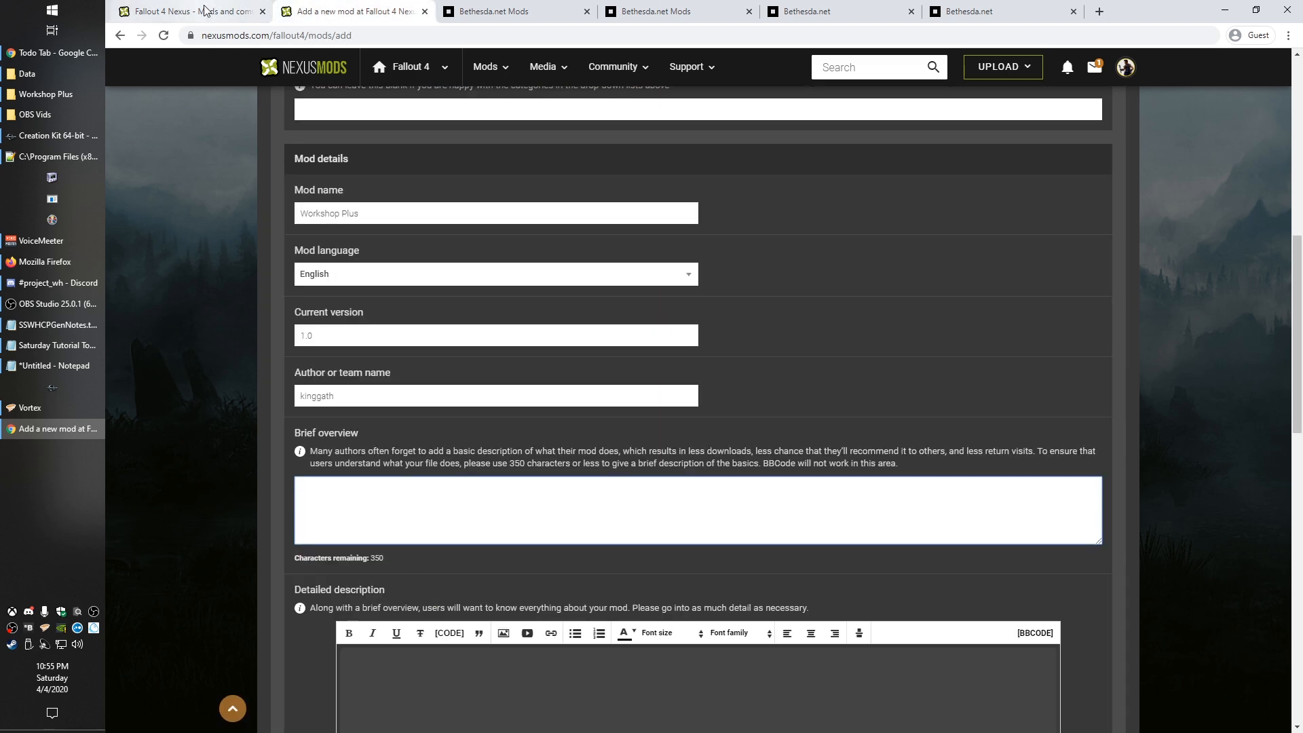
left_click(245, 11)
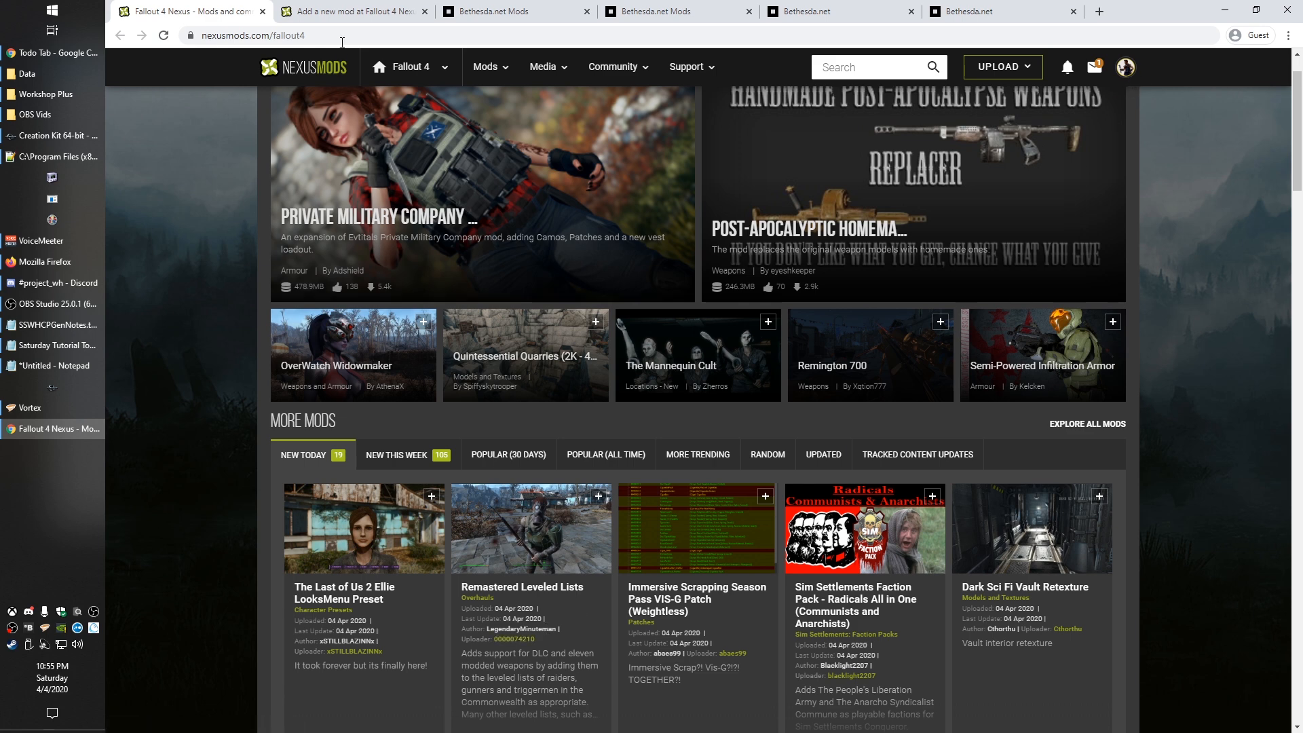
left_click(346, 10)
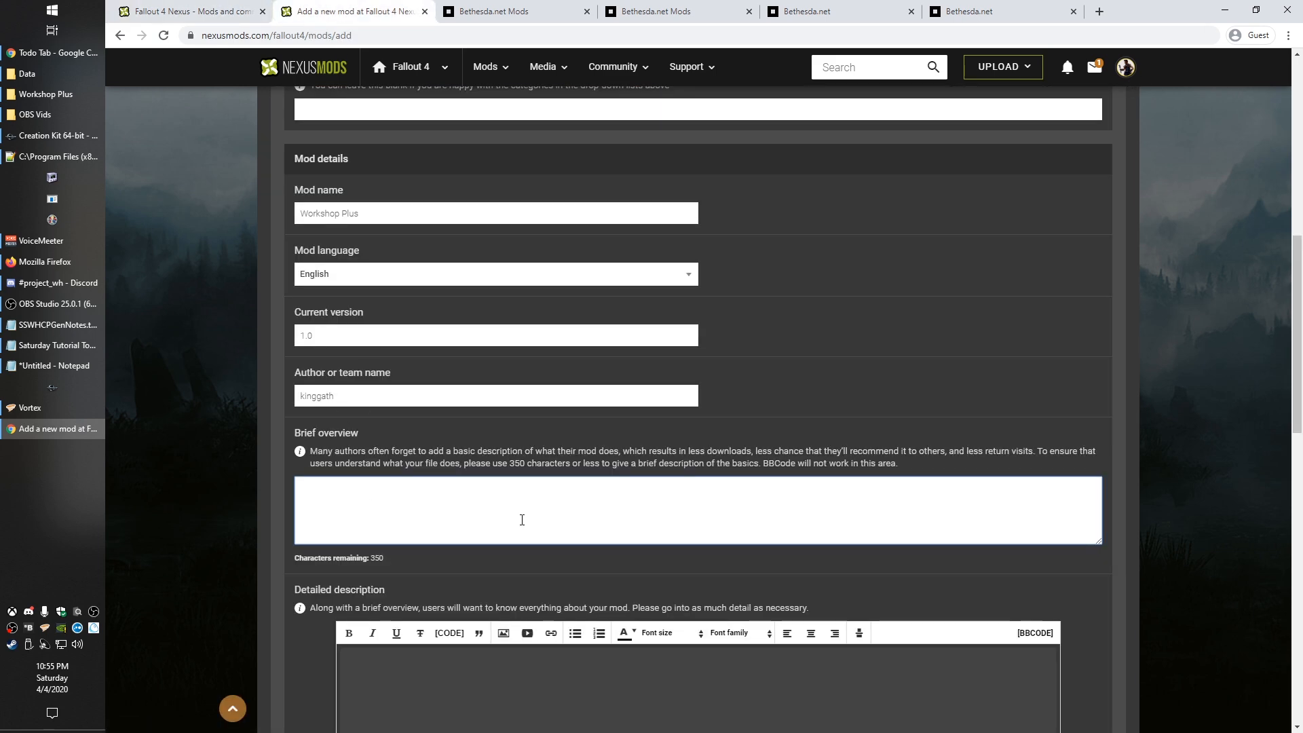
type("Workshop enc")
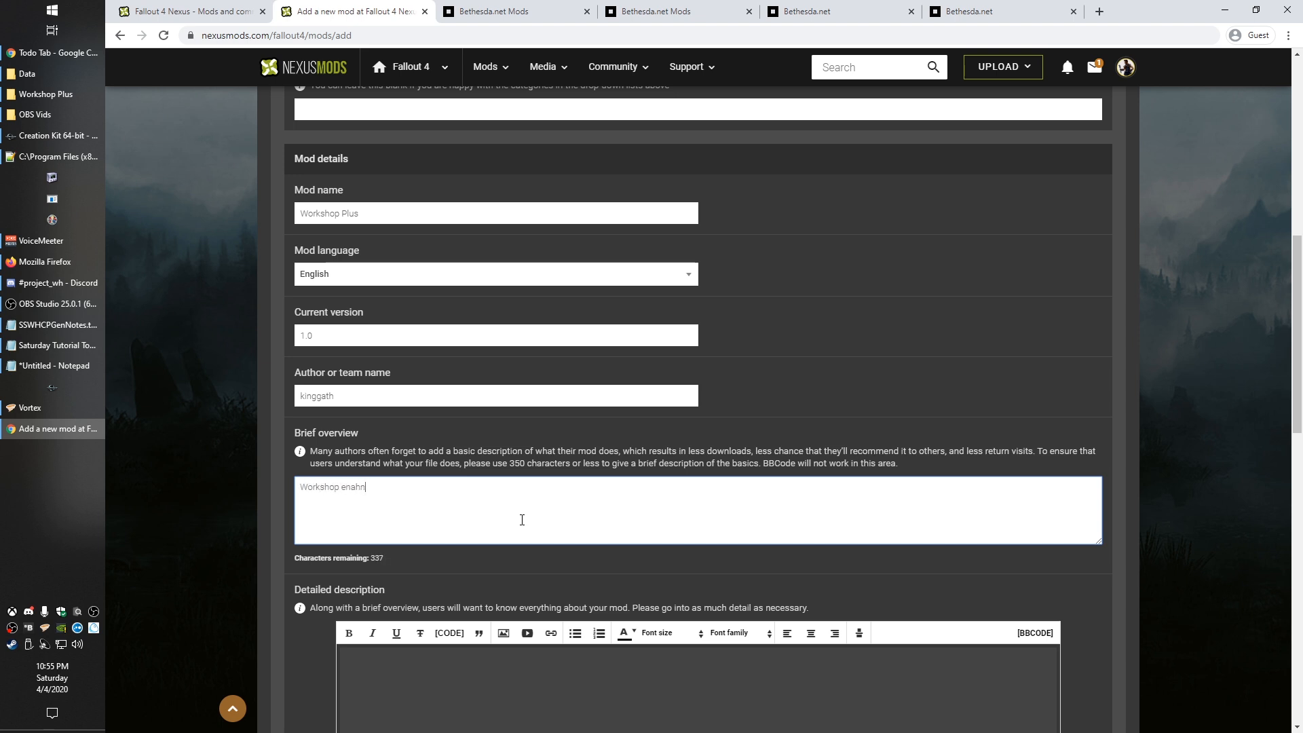
key("BackSpace")
key("BackSpace")
type("hancements")
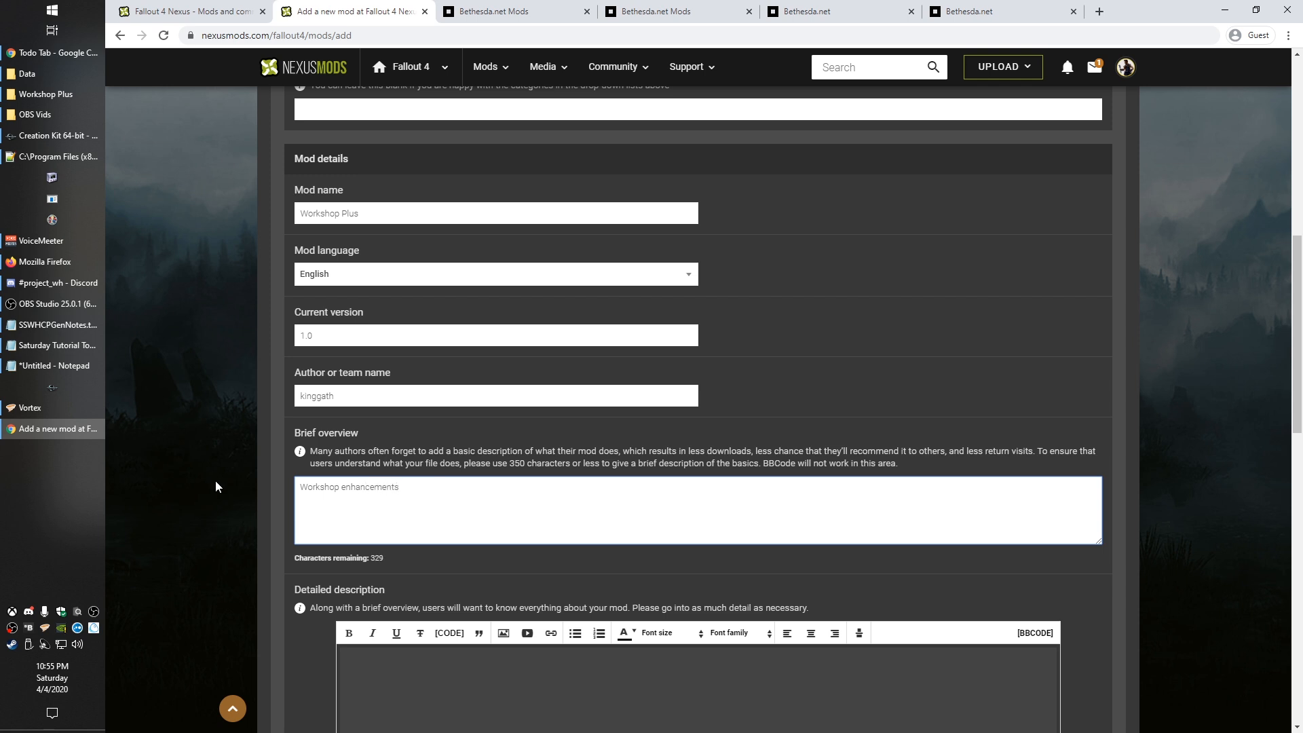
Examine where the brief overview and detailed description appear on the Post-apocalyptic homemade weapons. Replacer mod page
scroll(207, 479, "down", 4)
left_click(221, 8)
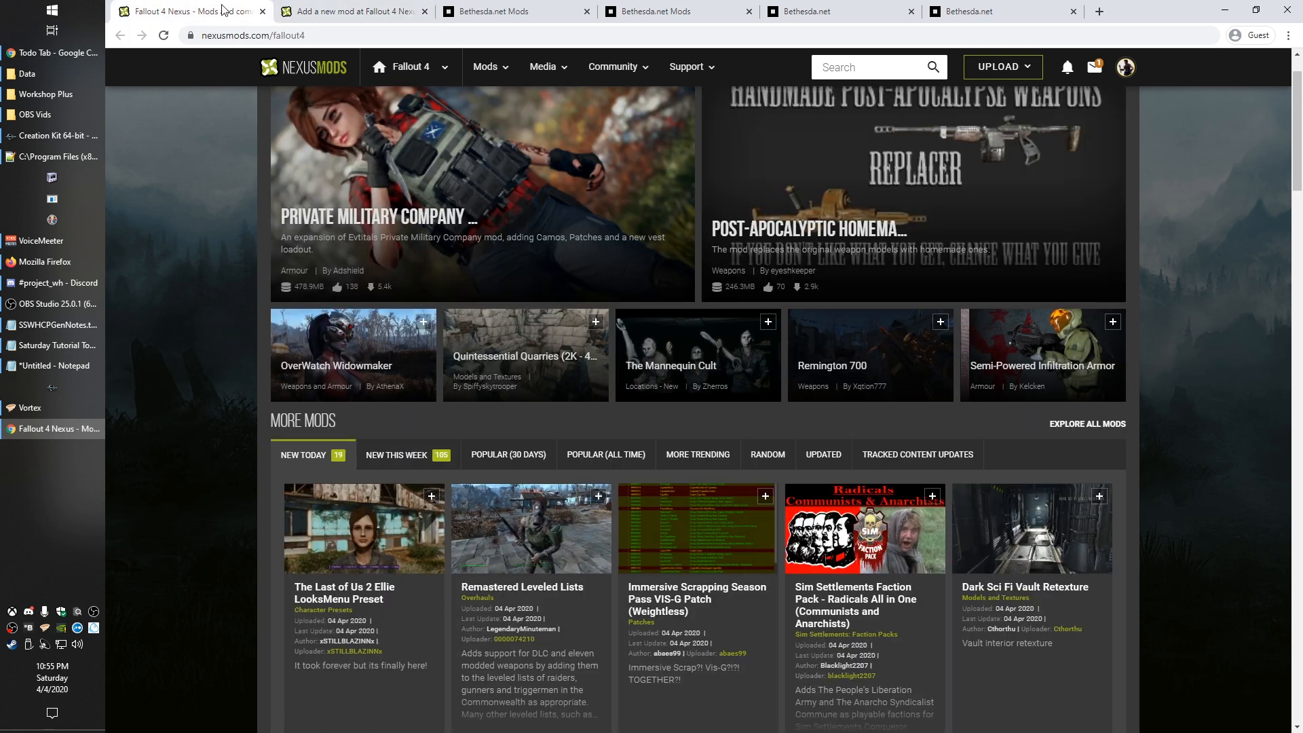
left_click(914, 182)
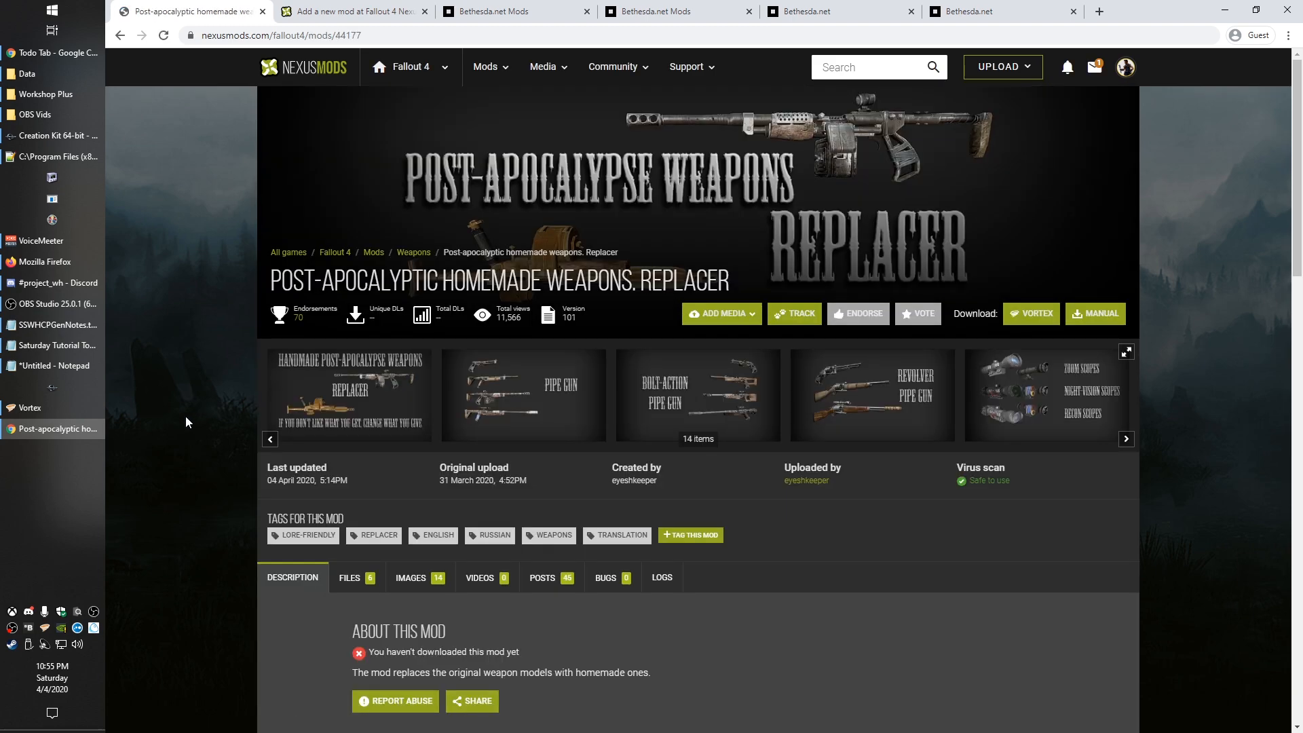
scroll(187, 415, "down", 9)
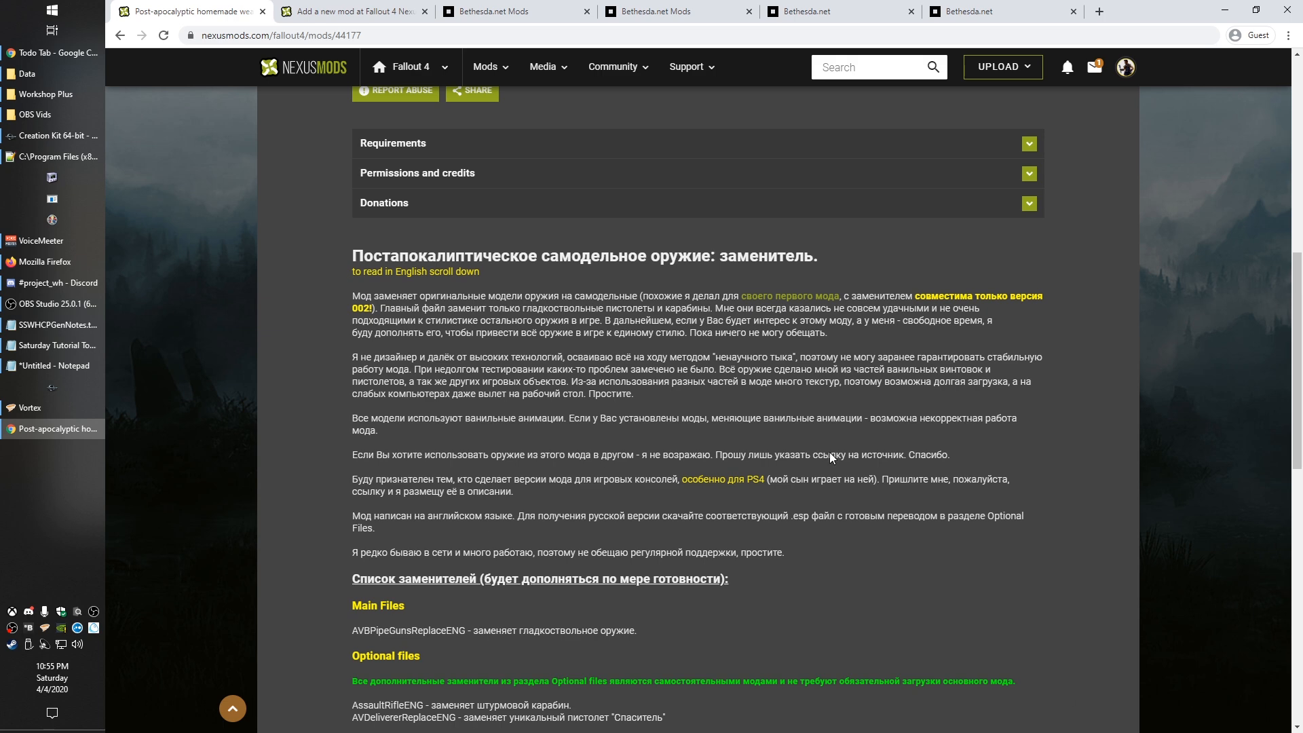
left_click_drag(345, 249, 766, 535)
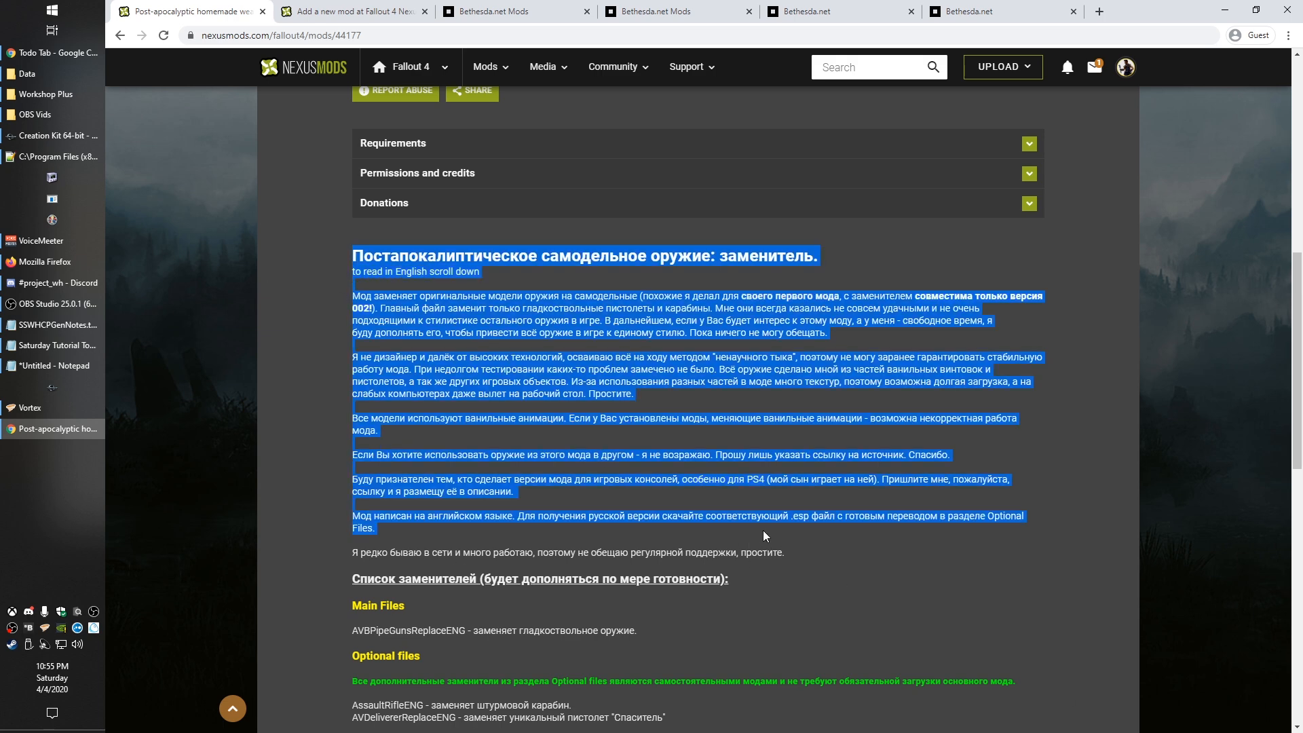
scroll(434, 539, "up", 4)
left_click(345, 326)
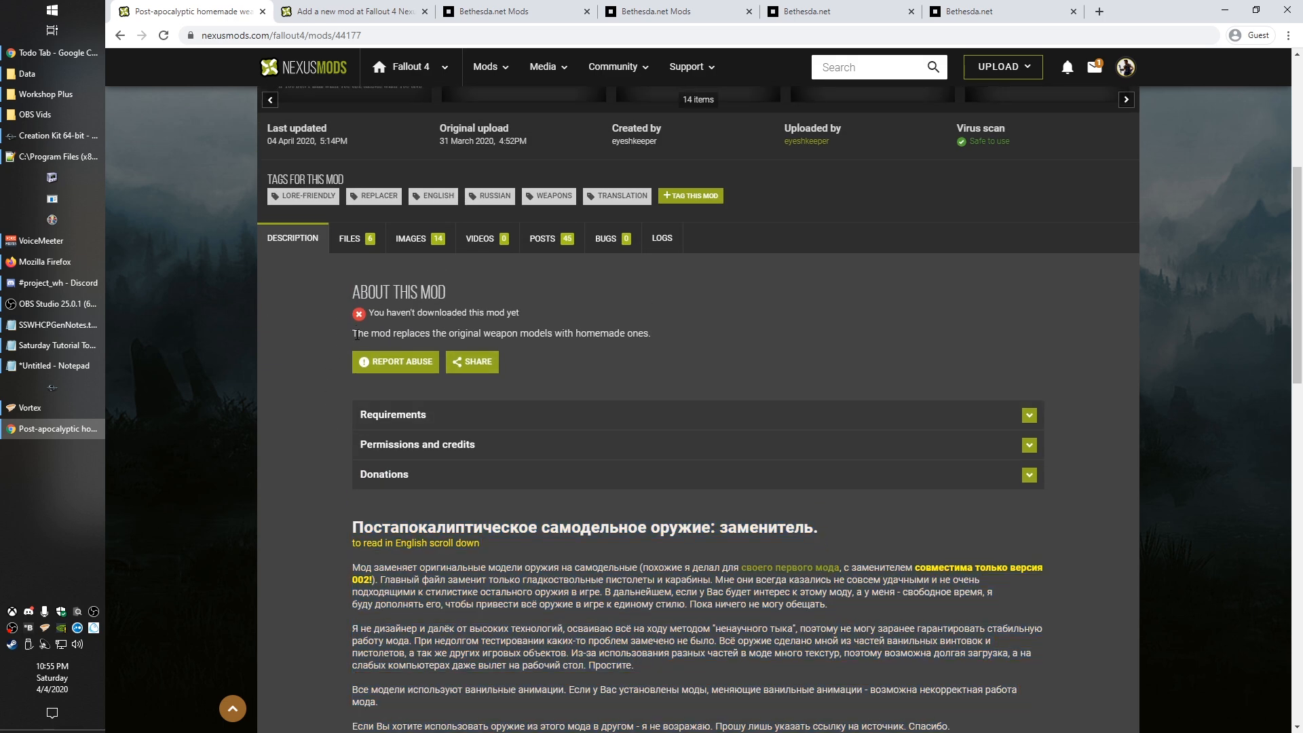
left_click(353, 11)
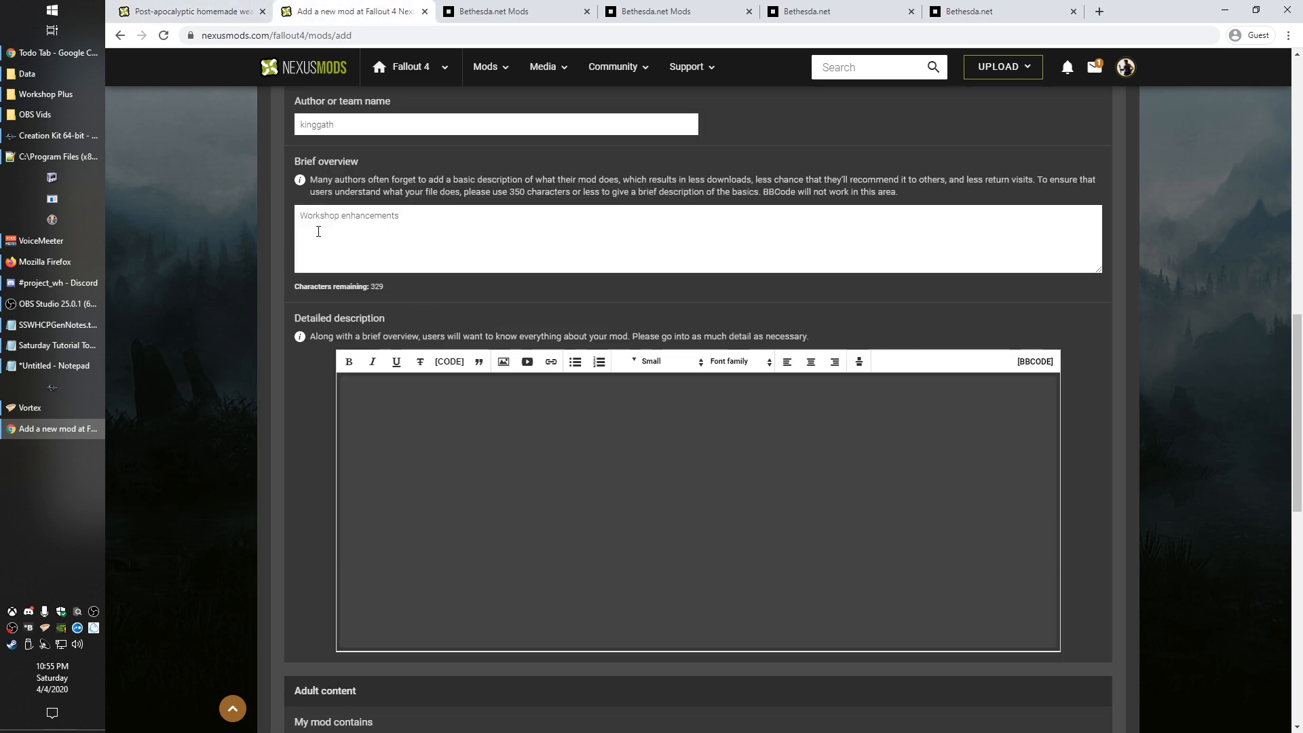
key("ctrl+shift+Tab")
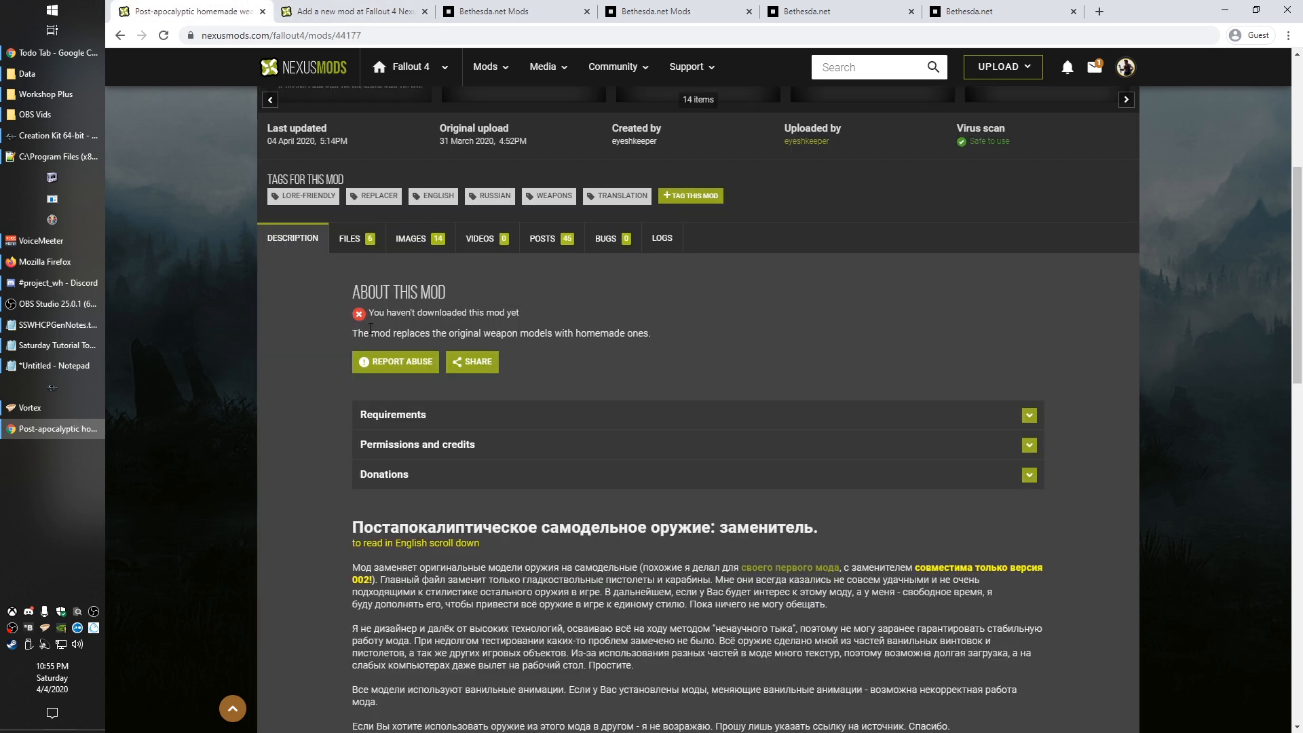
scroll(320, 531, "down", 3)
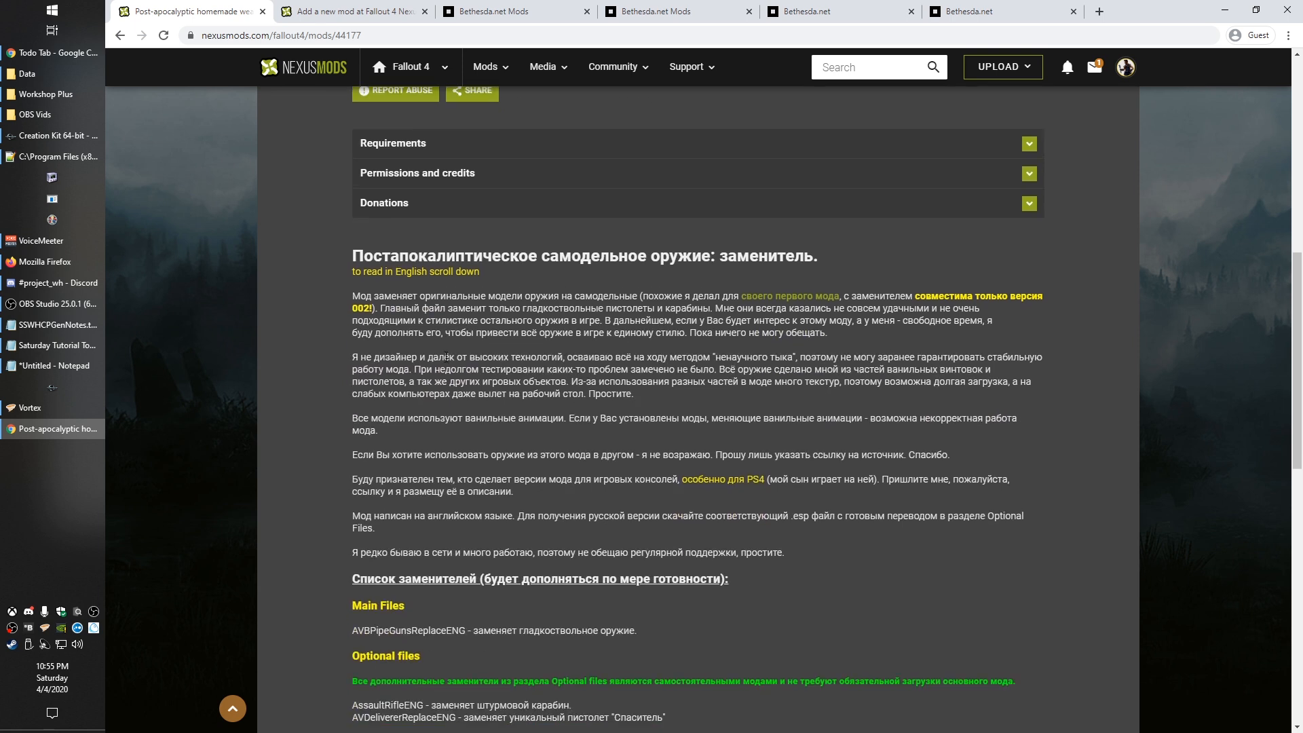
Return to the new mod form and enter "This is just an example description." as the detailed description
left_click(324, 8)
left_click(435, 503)
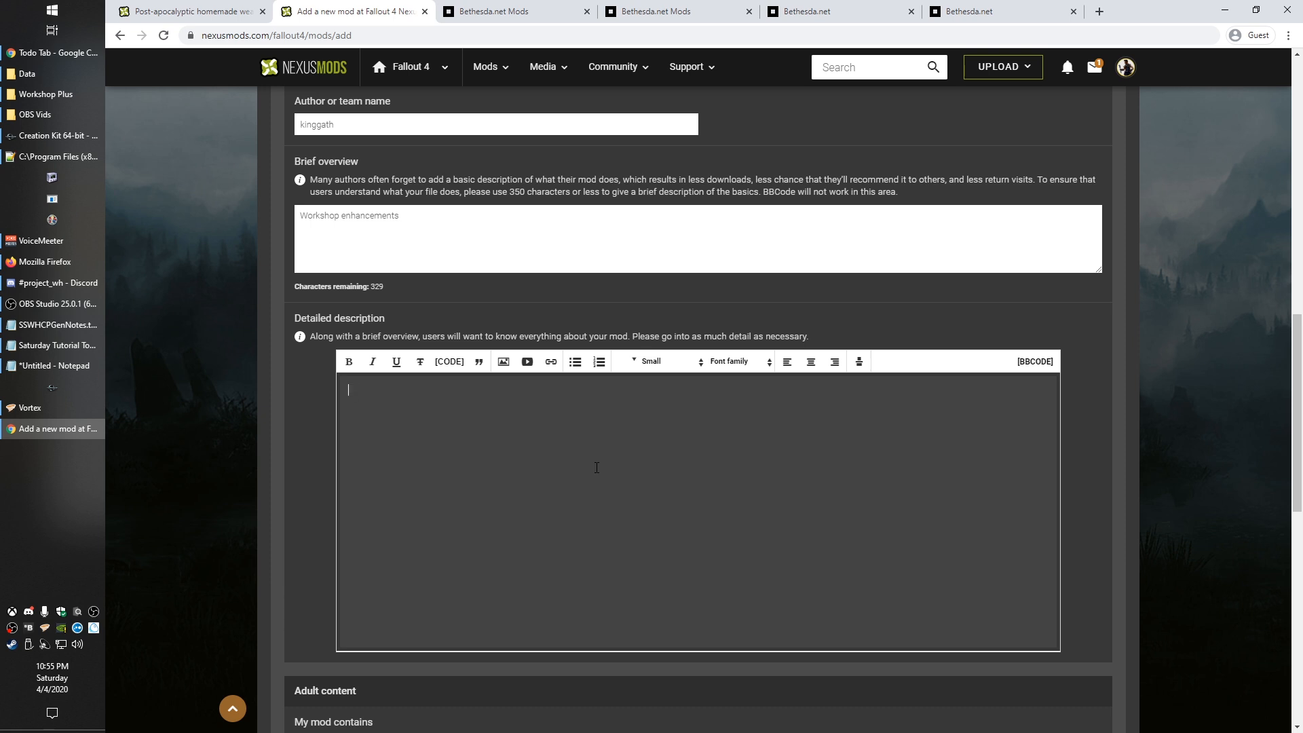
type("This is just an example description.")
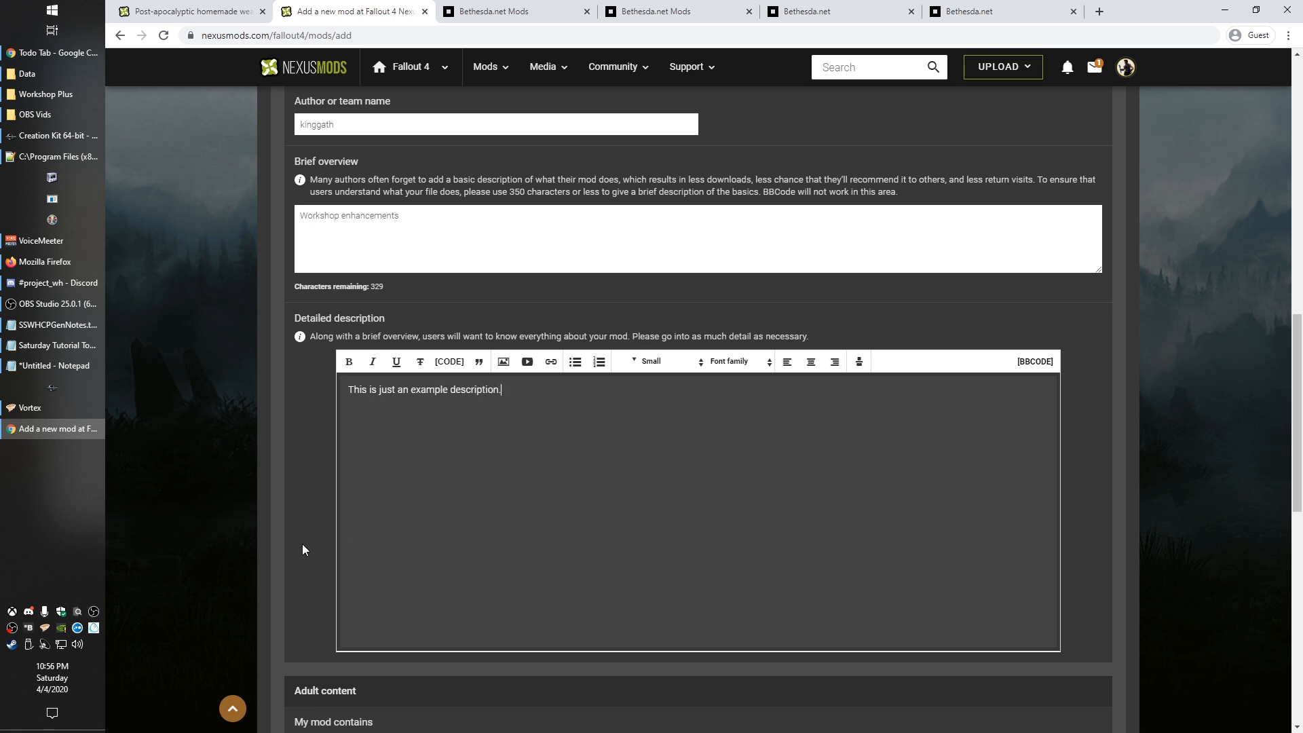
Review the mod details form from the file type and category through to the adult content and classification options
scroll(305, 547, "up", 6)
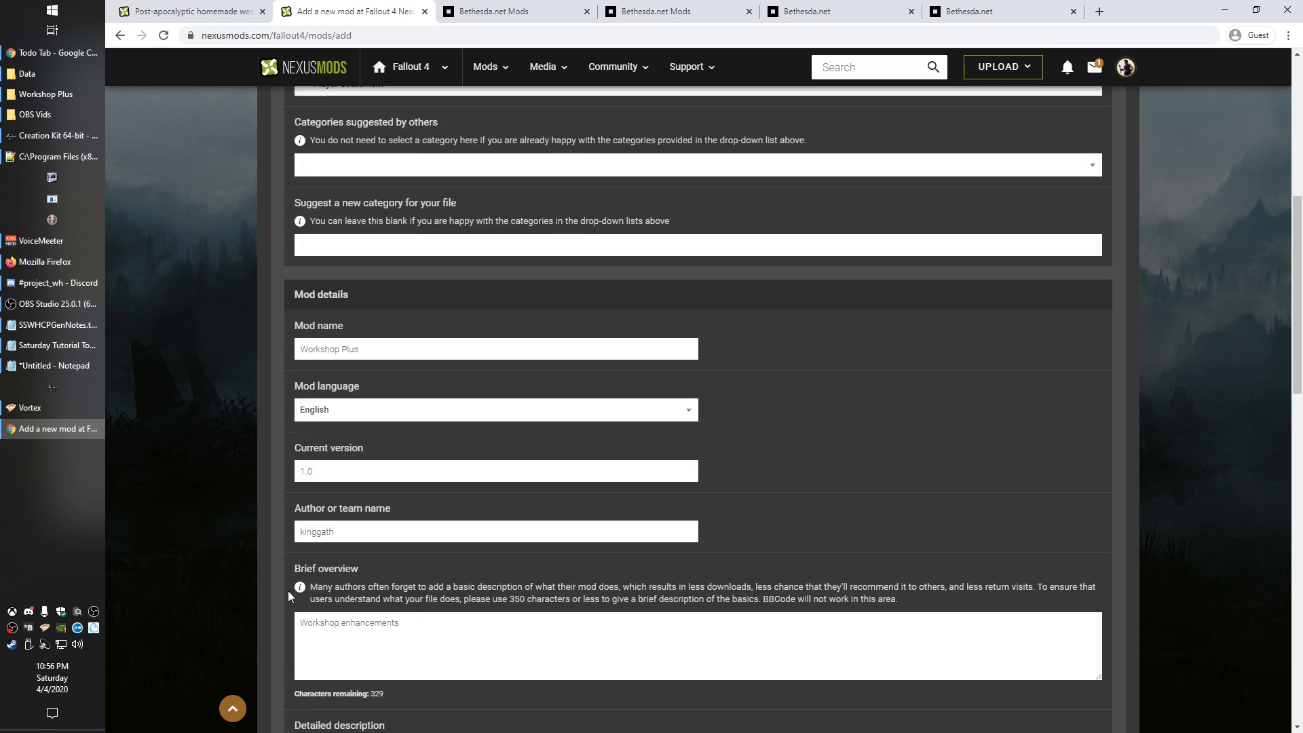
scroll(289, 593, "up", 7)
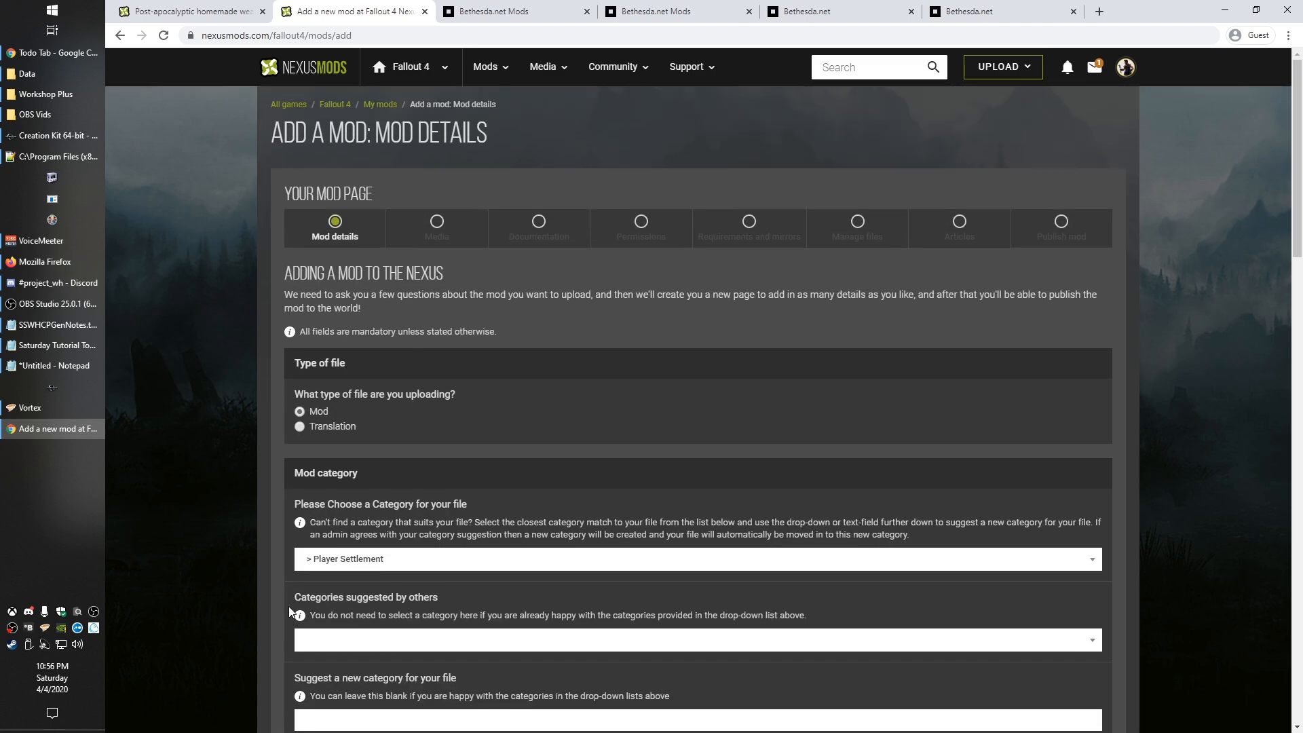
scroll(288, 606, "down", 12)
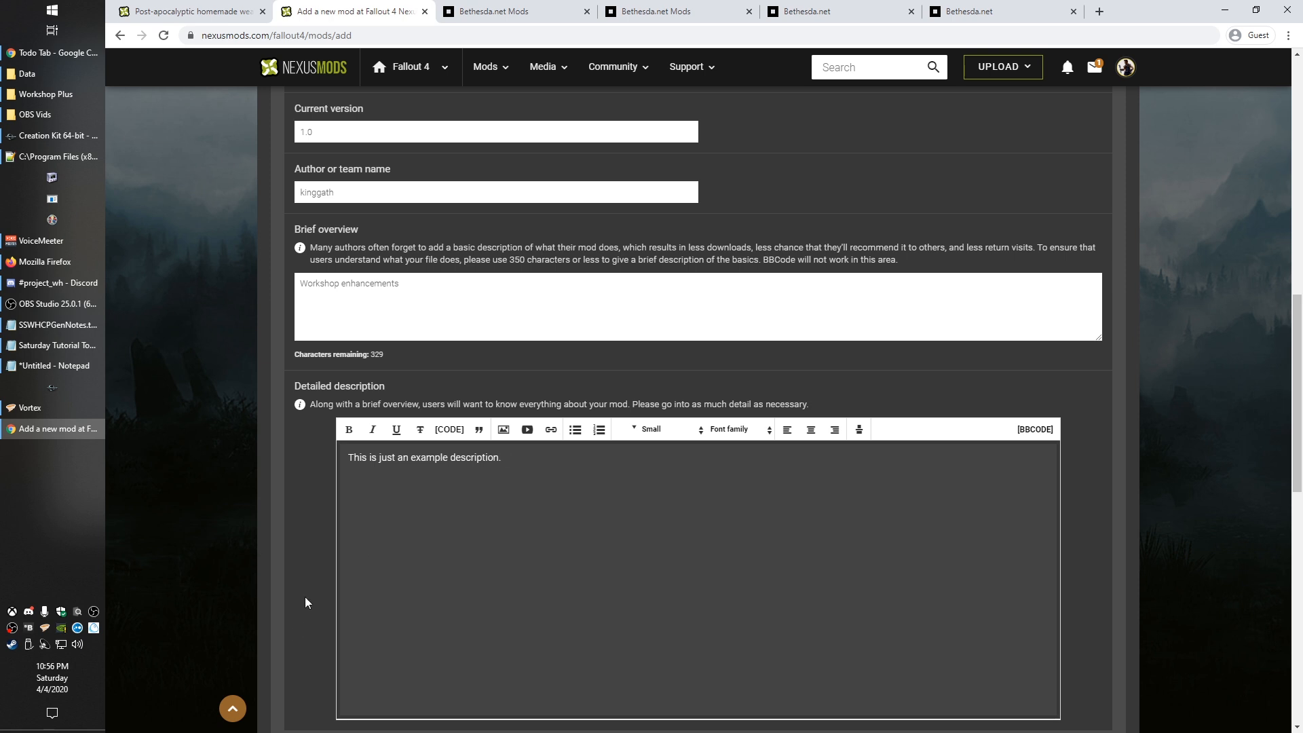
scroll(307, 589, "down", 4)
scroll(299, 477, "down", 1)
scroll(648, 441, "down", 4)
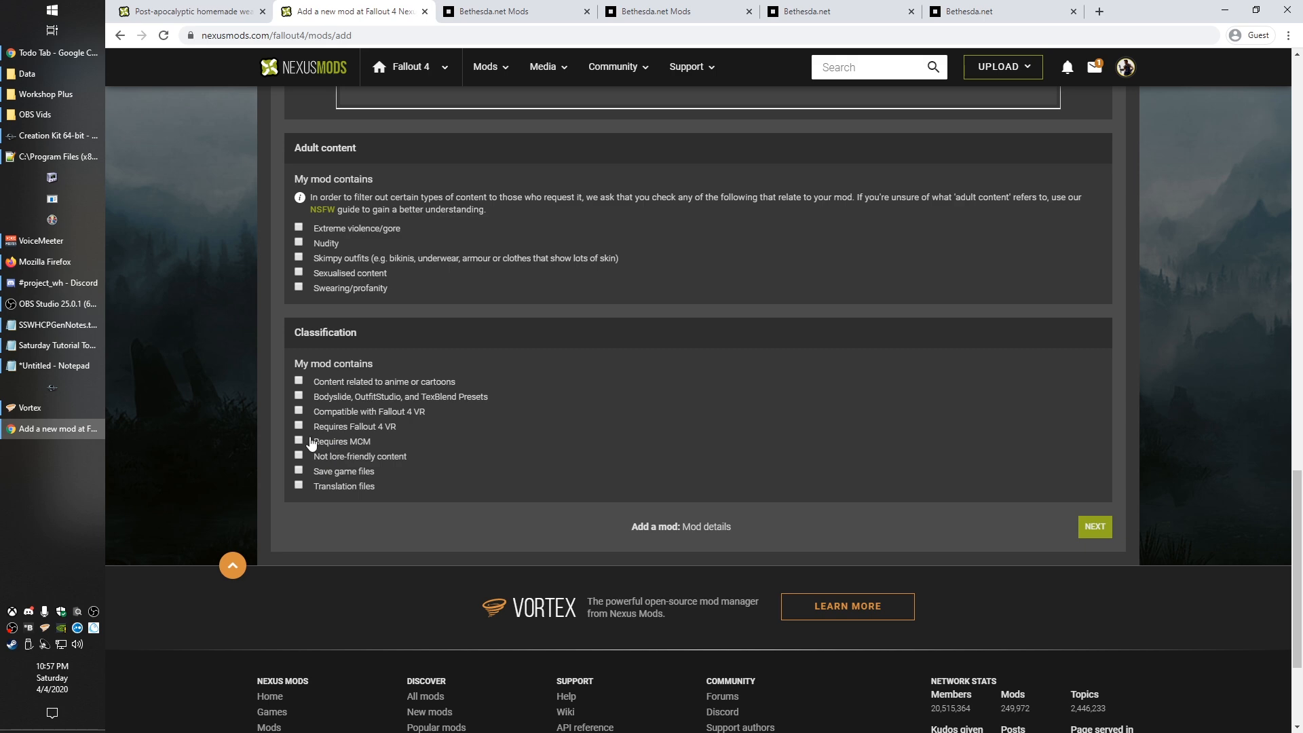
scroll(428, 540, "up", 15)
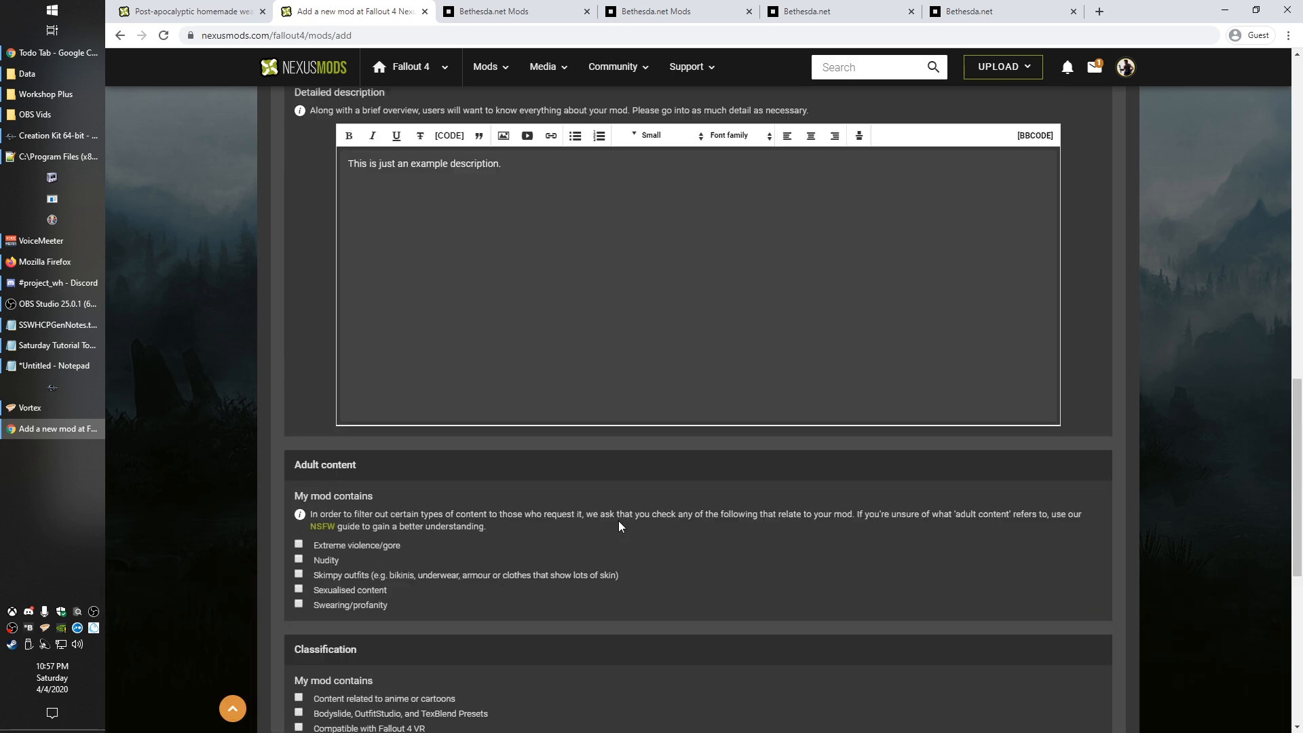
scroll(1018, 617, "down", 10)
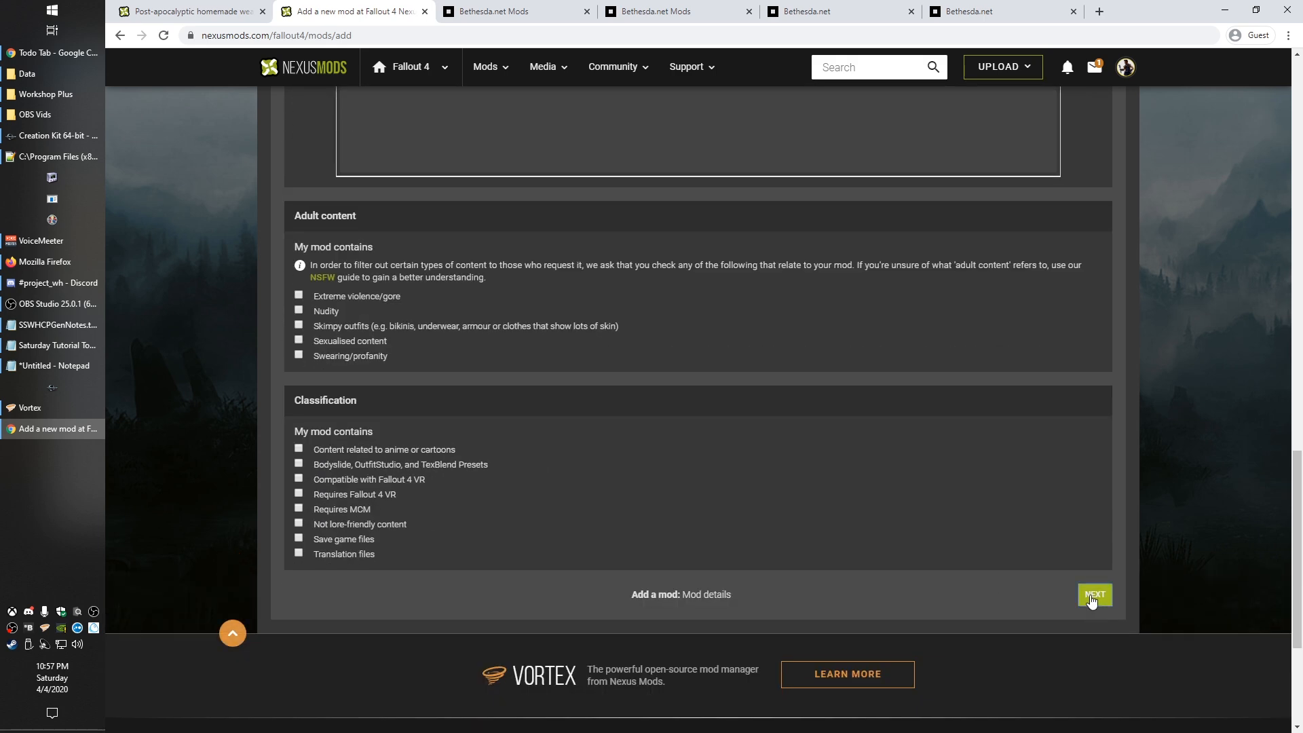
Try to submit the mod details to proceed to the next stage, and close the error notice
left_click(1092, 596)
scroll(771, 571, "down", 9)
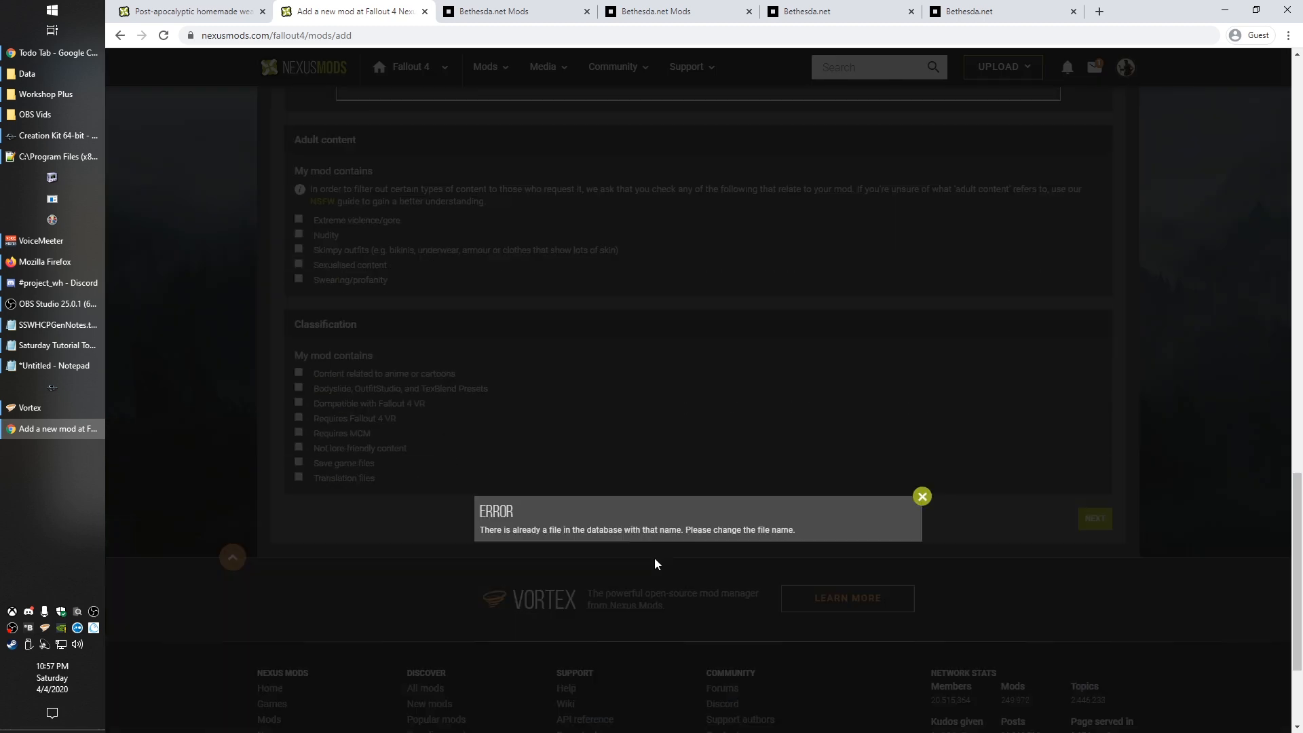
left_click(920, 437)
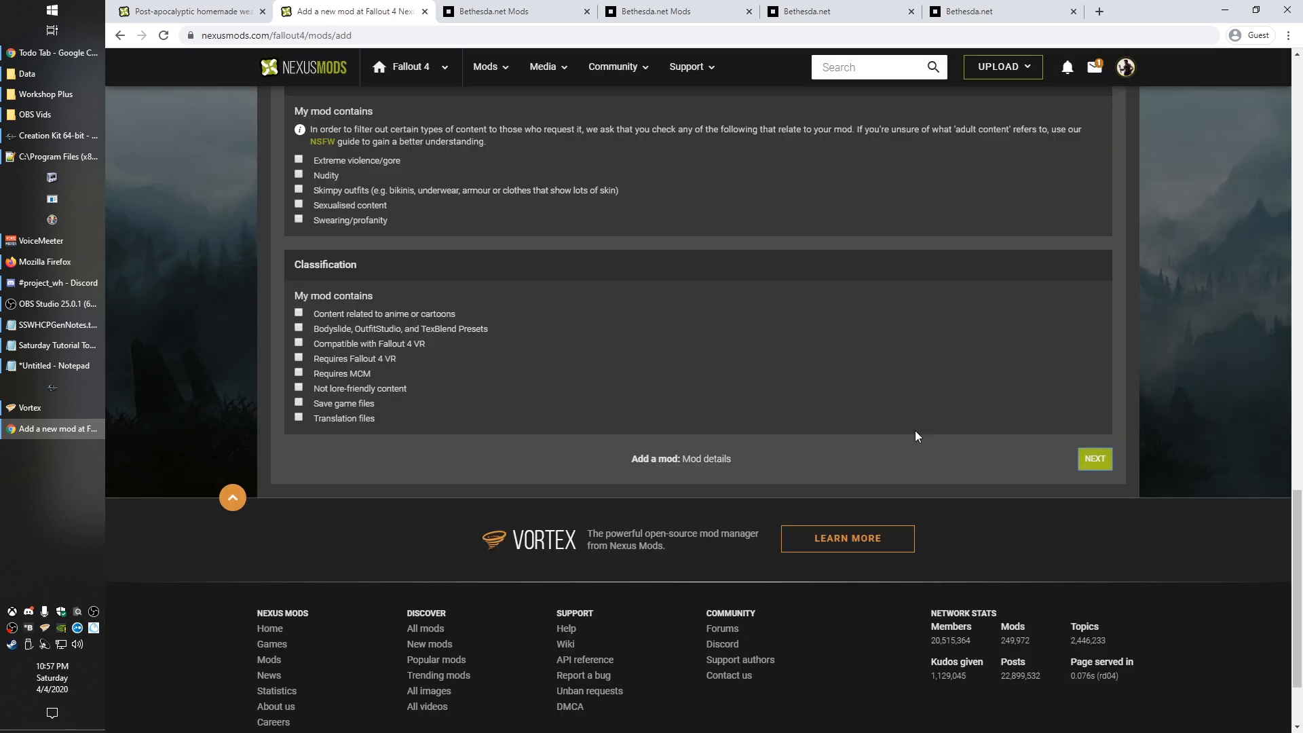
Change the mod name to "Workshop Plus Test" and submit the mod details to proceed to the media stage
scroll(917, 429, "up", 12)
left_click(414, 150)
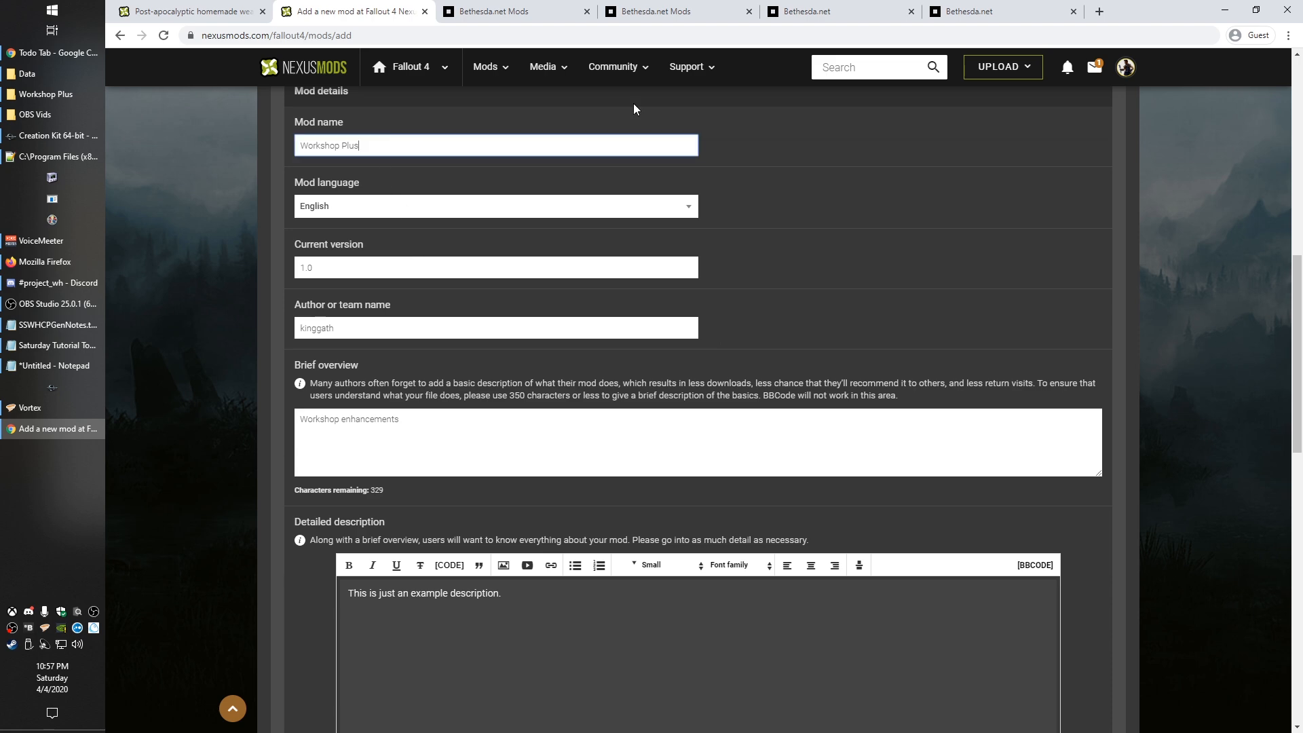
scroll(1088, 587, "down", 15)
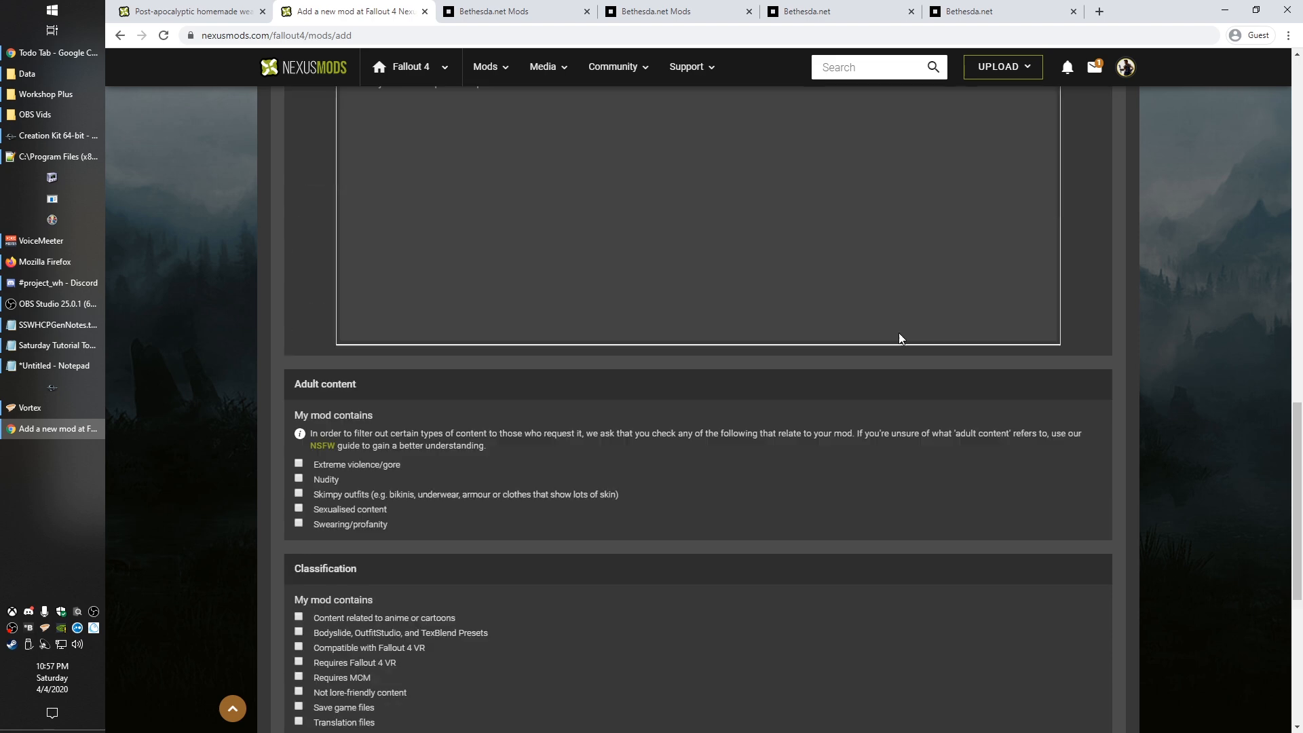
left_click(1094, 391)
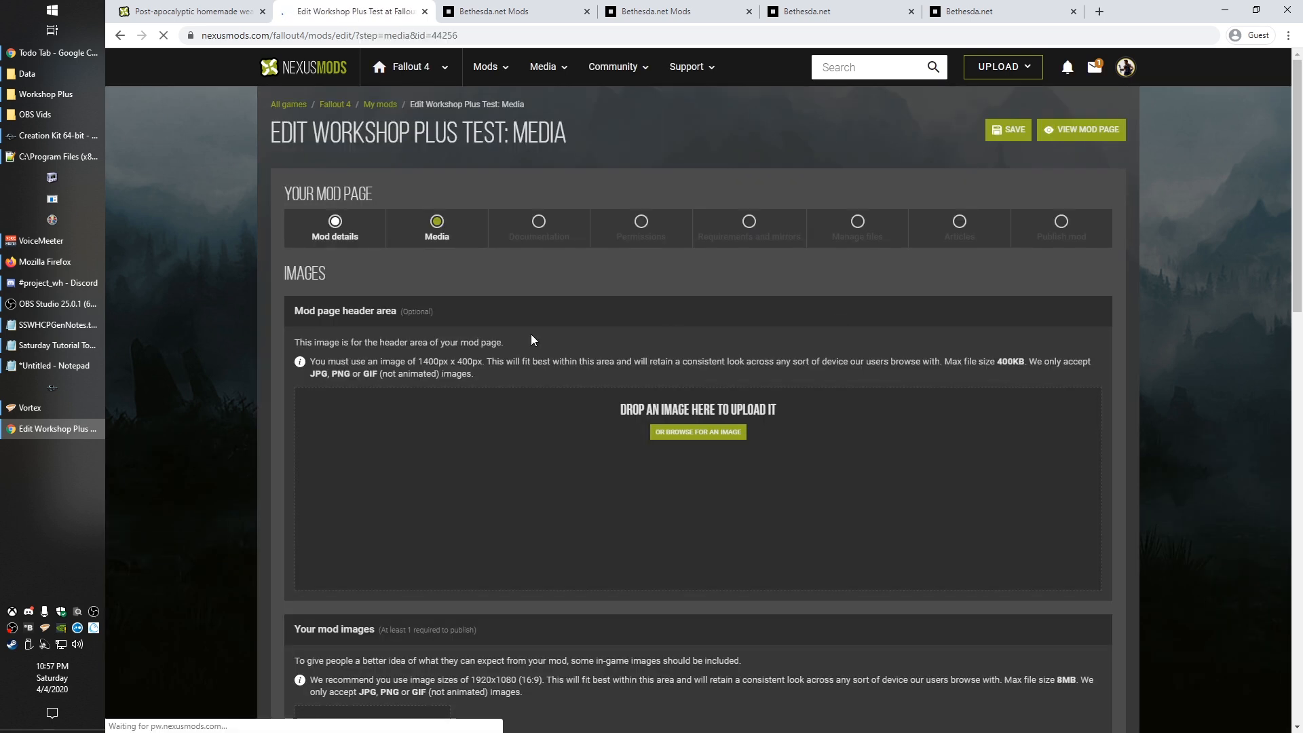
Compare the header image size requirement in the media form with the header banner on the Post-apocalyptic homemade weapons. Replacer page
scroll(274, 439, "down", 2)
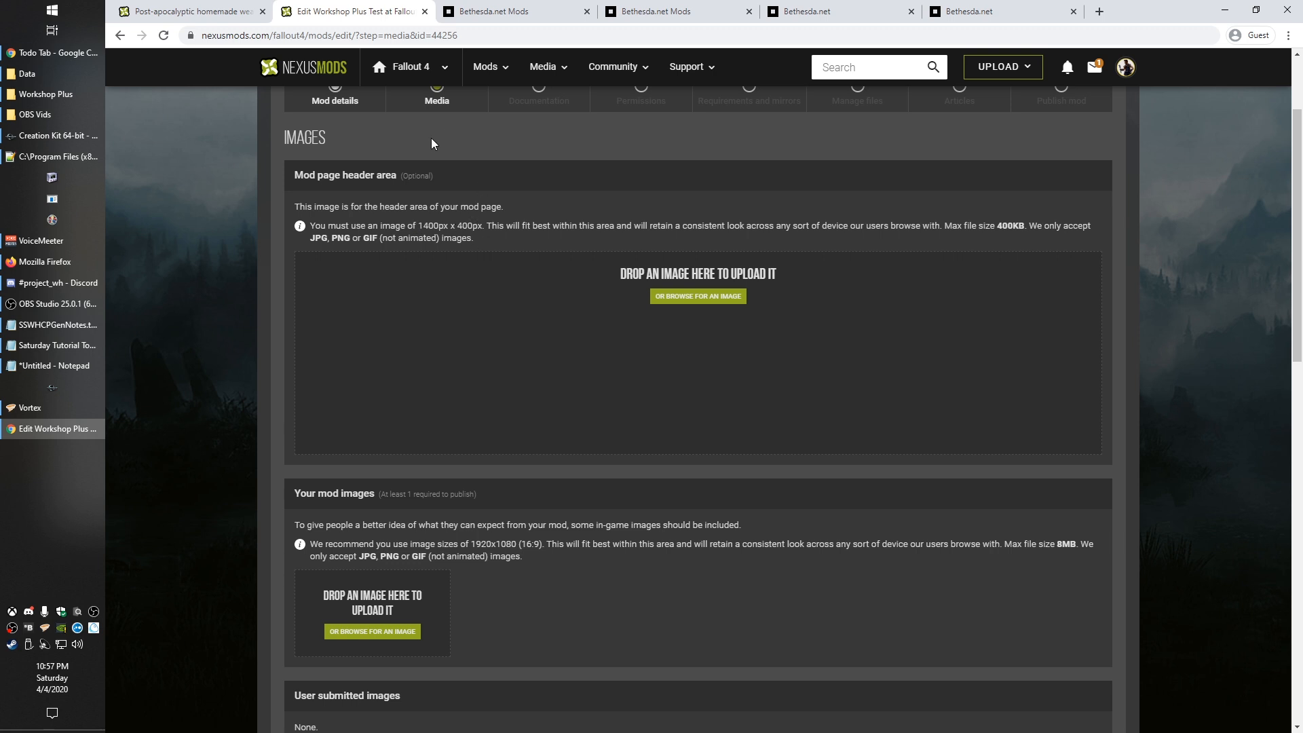
left_click(230, 9)
left_click(365, 8)
left_click(231, 9)
scroll(289, 466, "up", 9)
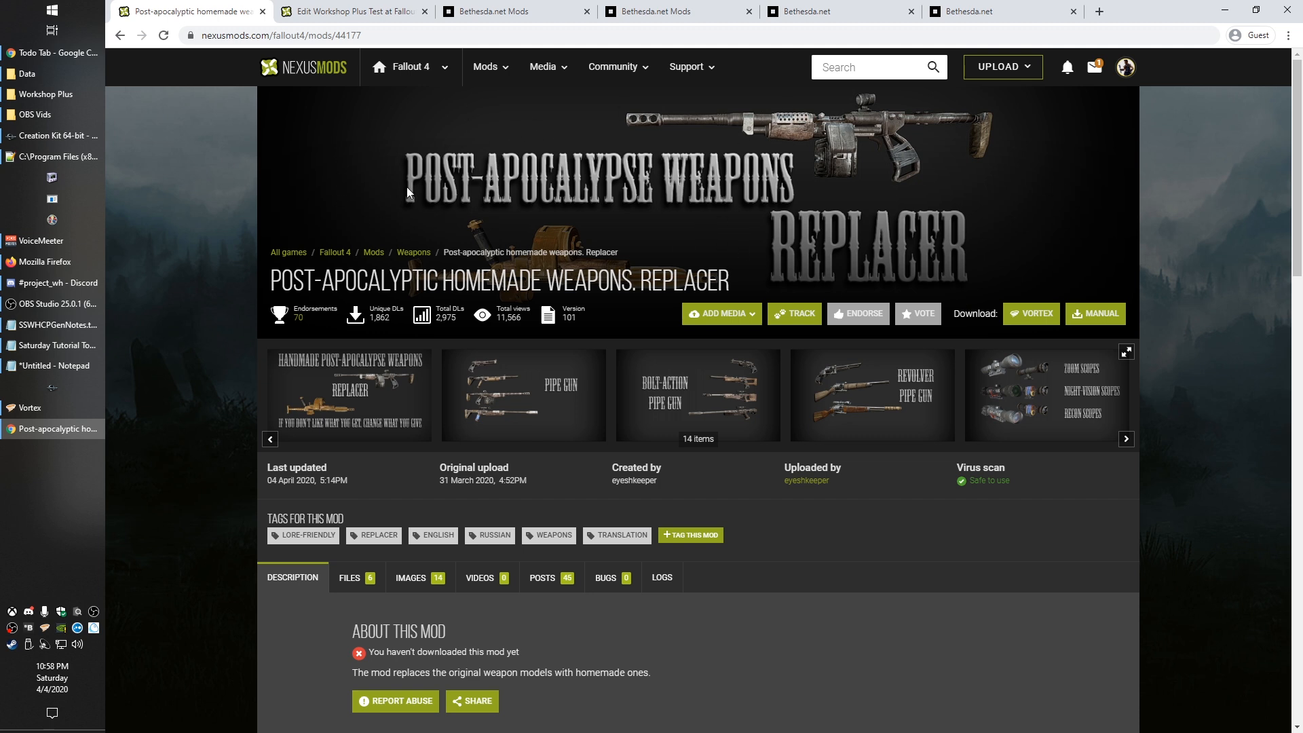
key("ctrl+Tab")
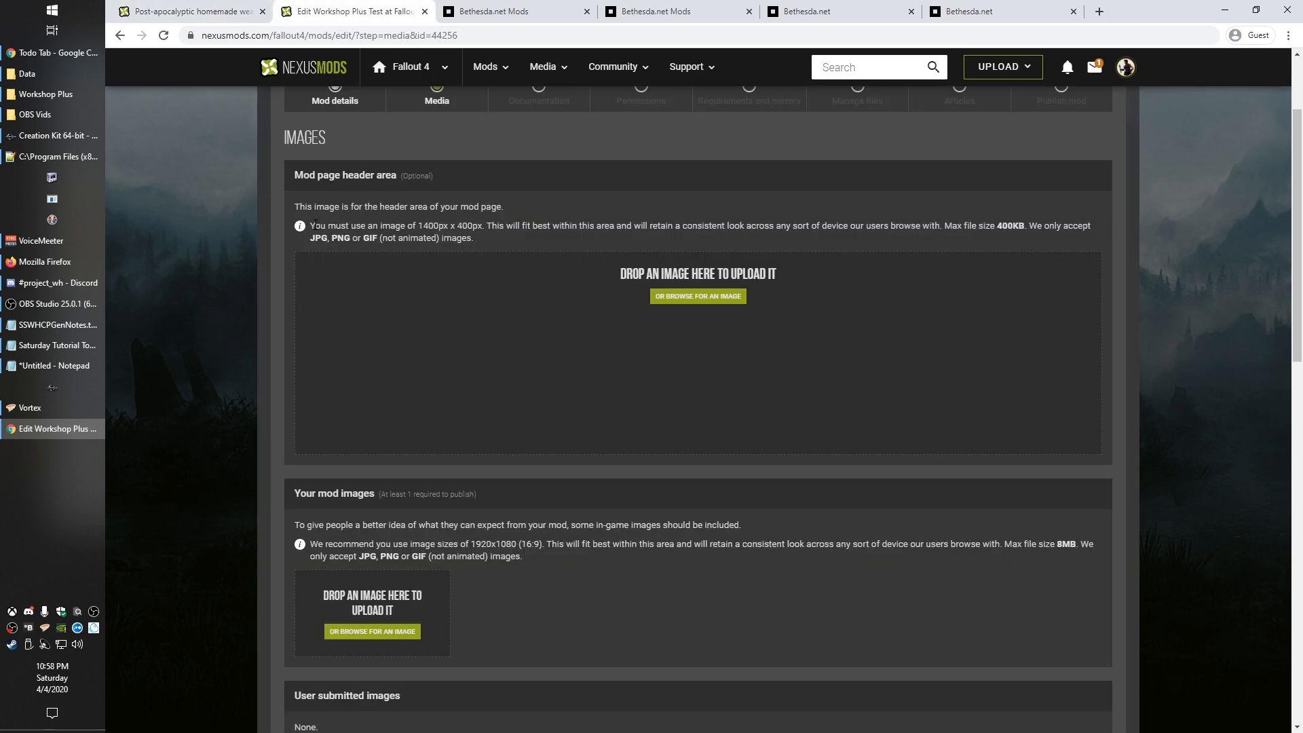
left_click_drag(419, 226, 482, 226)
key("ctrl+shift+Tab")
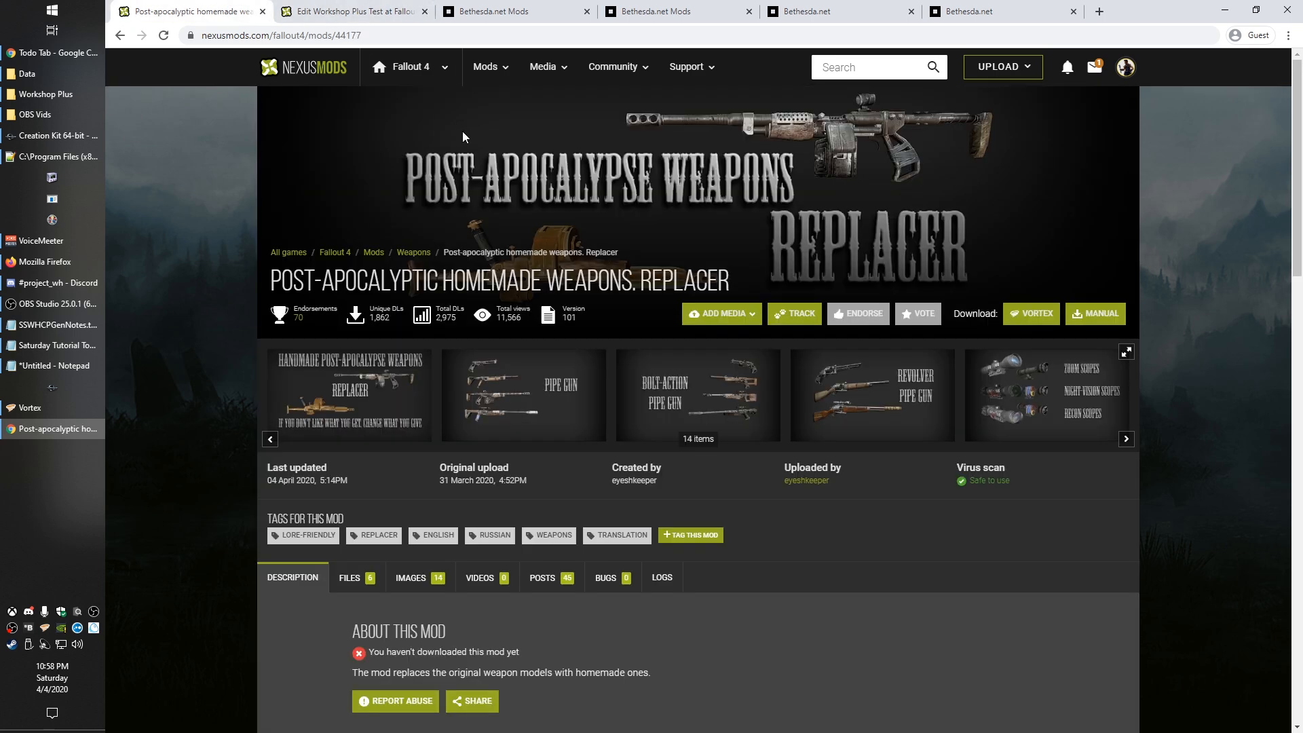
key("ctrl+Tab")
Open the Pictures folder in the file manager and upload a screenshot of the wooden building to the mod images
scroll(303, 422, "down", 4)
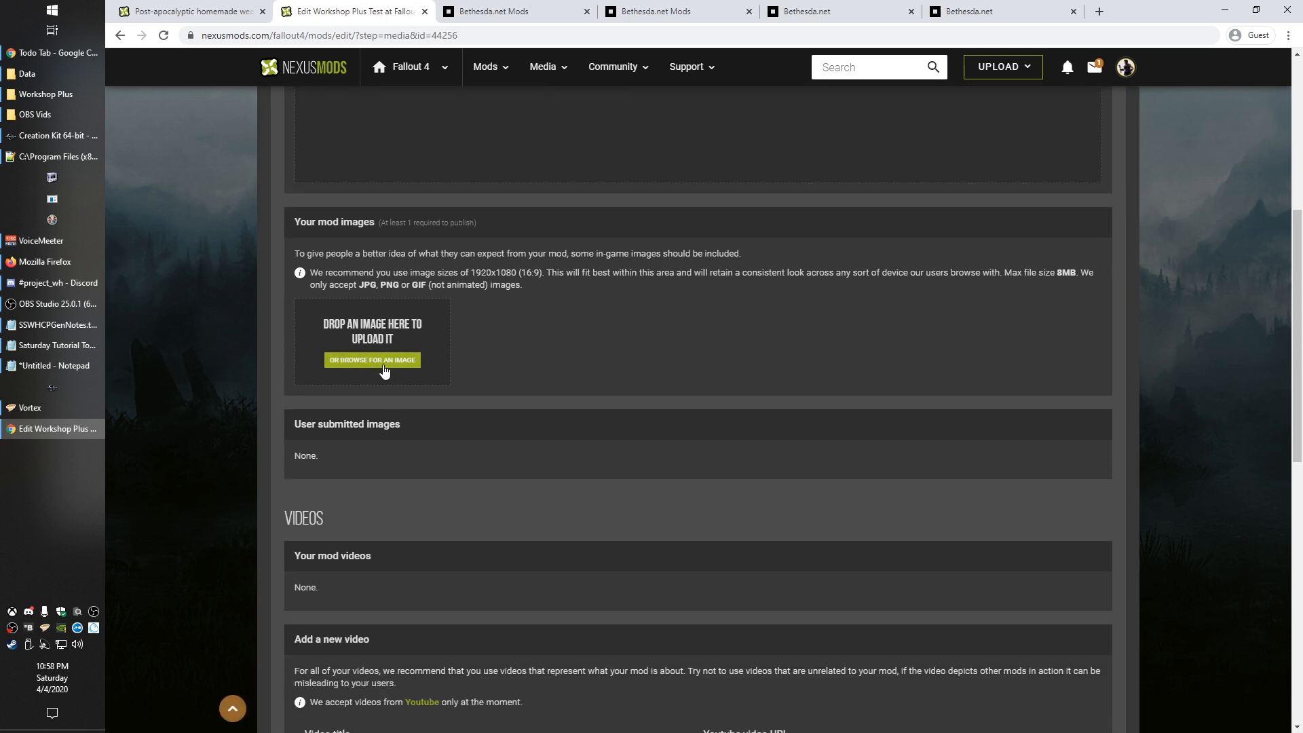
scroll(394, 353, "down", 2)
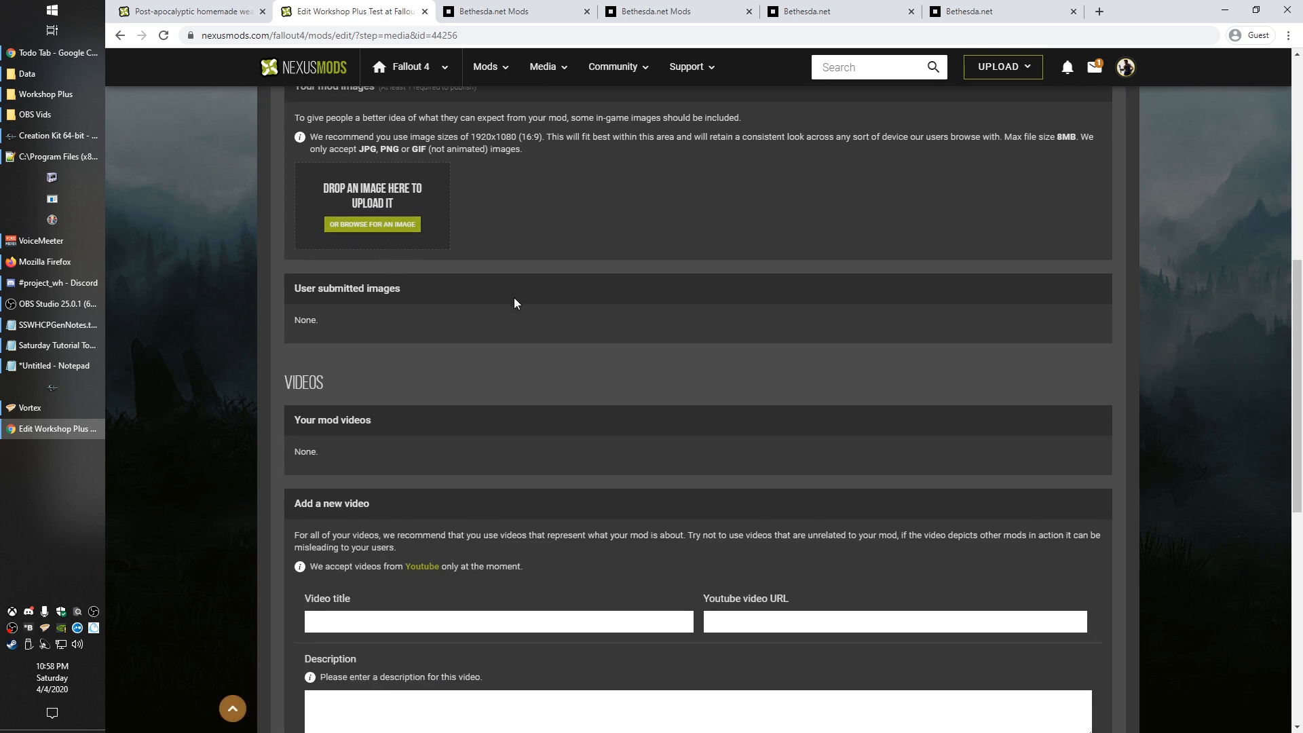
scroll(479, 385, "up", 2)
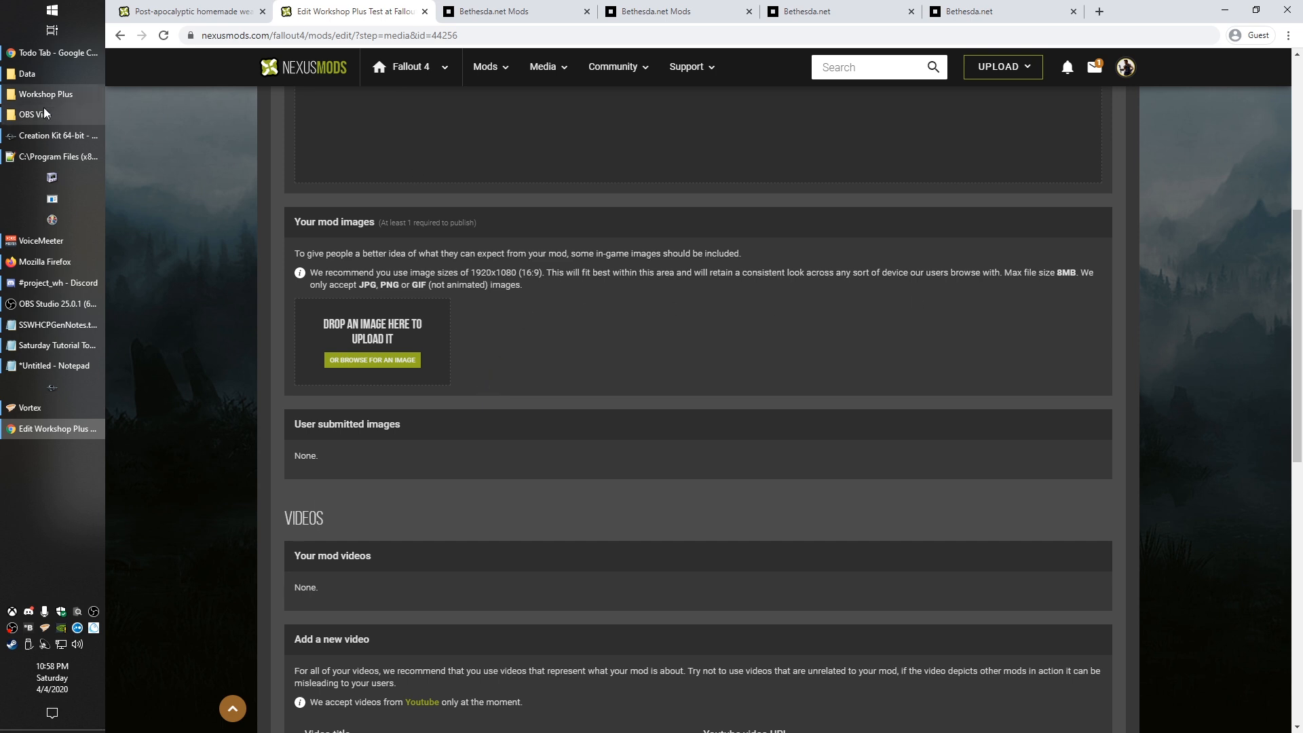
left_click(25, 73)
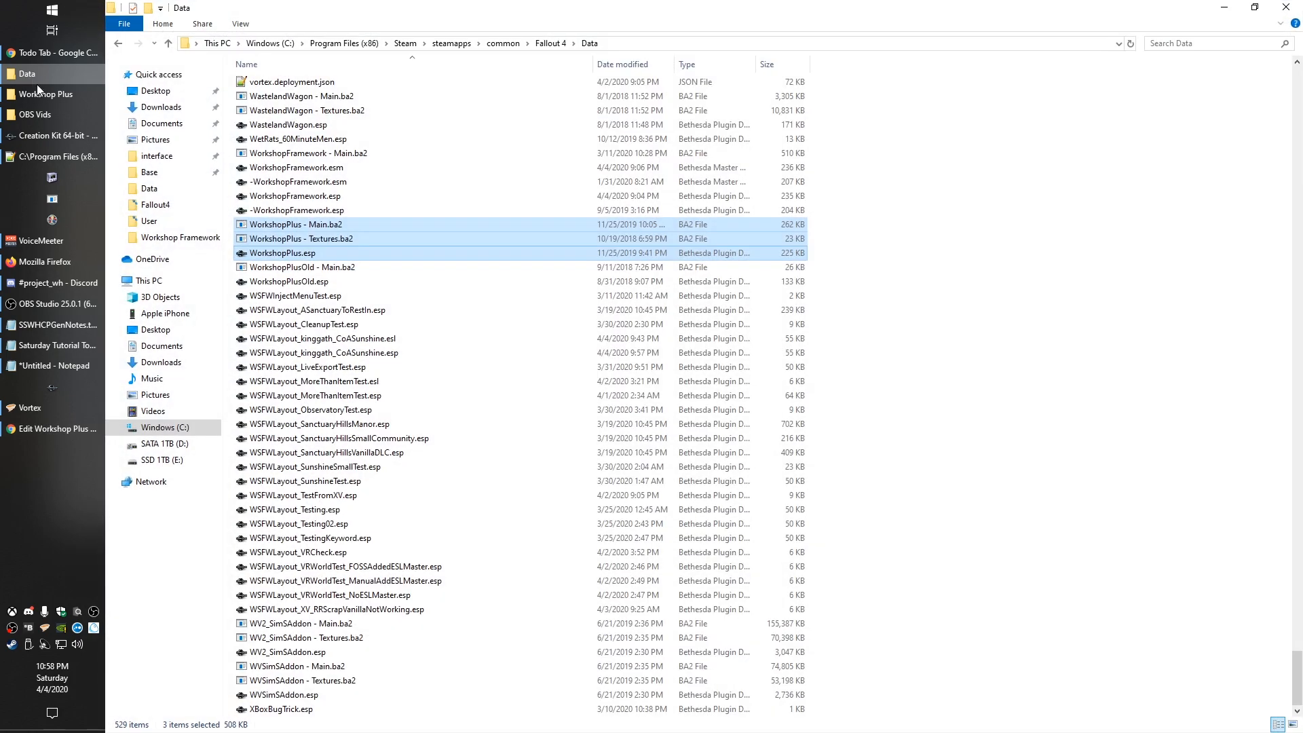
left_click(36, 82)
left_click(37, 116)
left_click_drag(446, 41, 1302, 41)
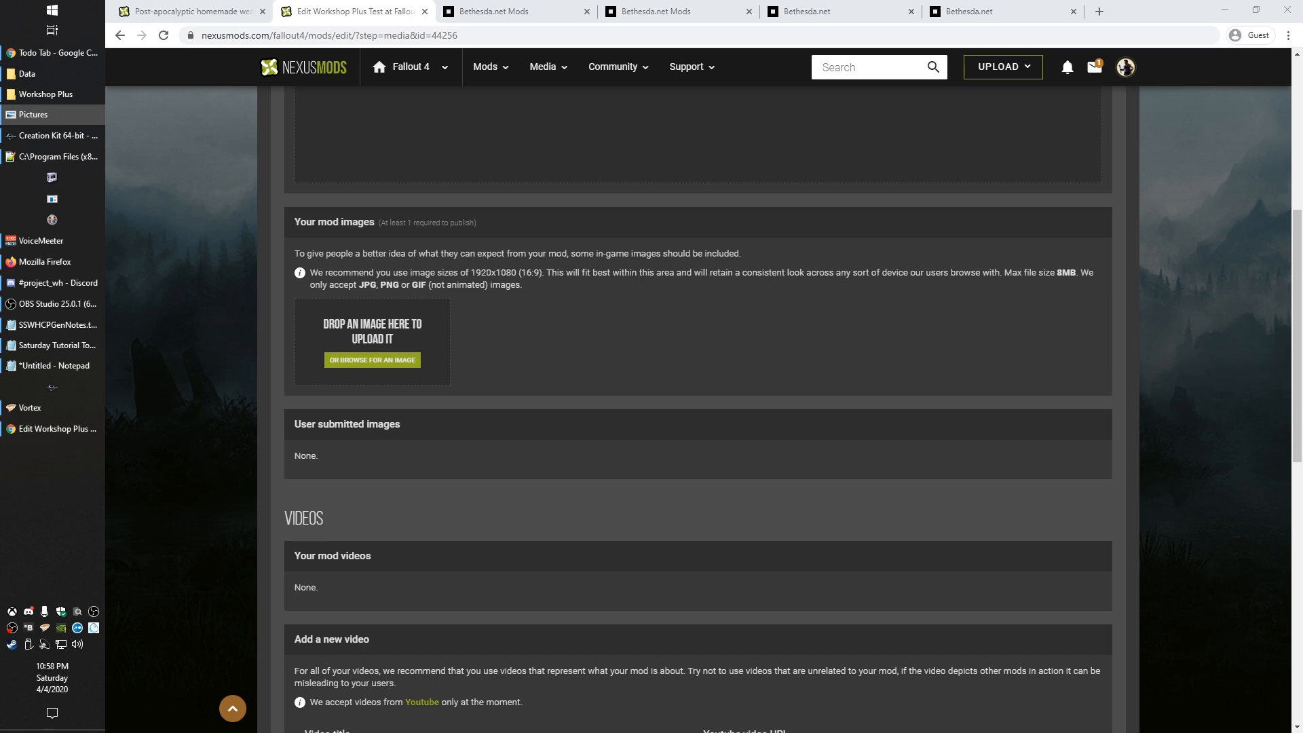
left_click_drag(373, 390, 406, 360)
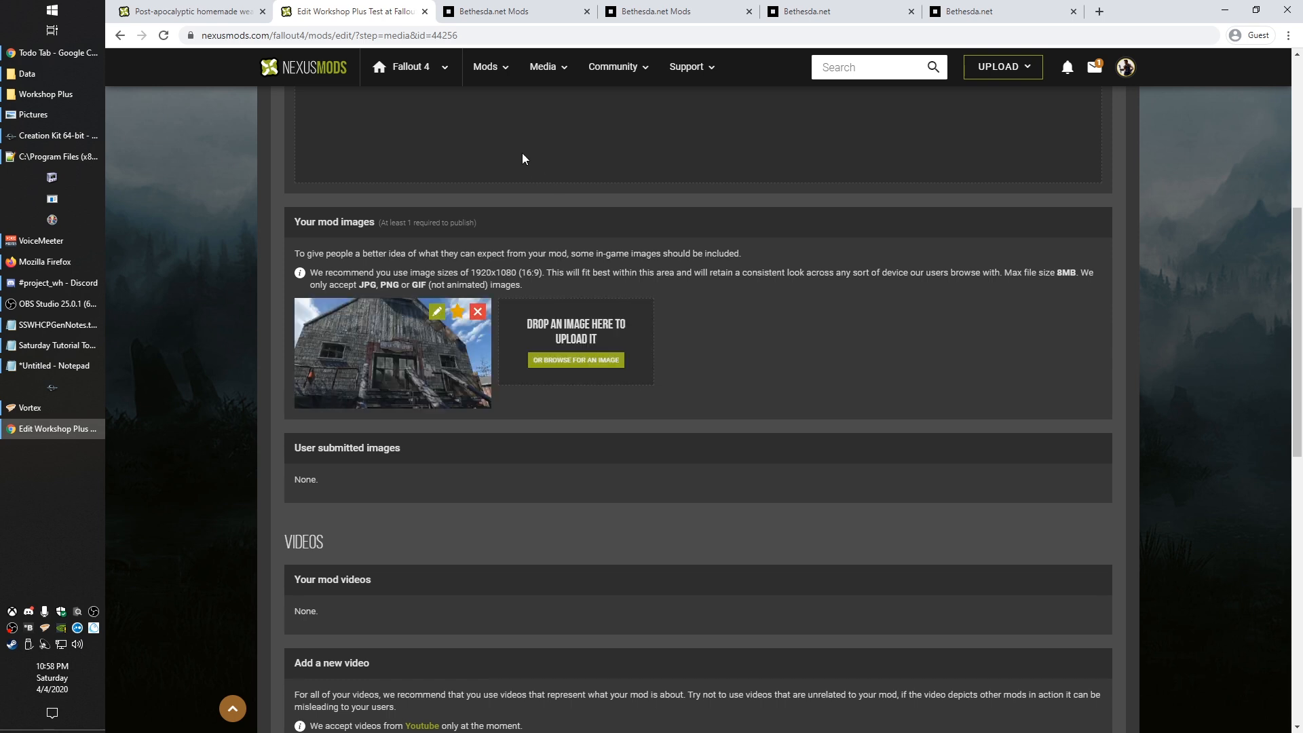
Examine how mod images are used as thumbnails on the Fallout 4 Nexus home page, and return to the media form
left_click(193, 12)
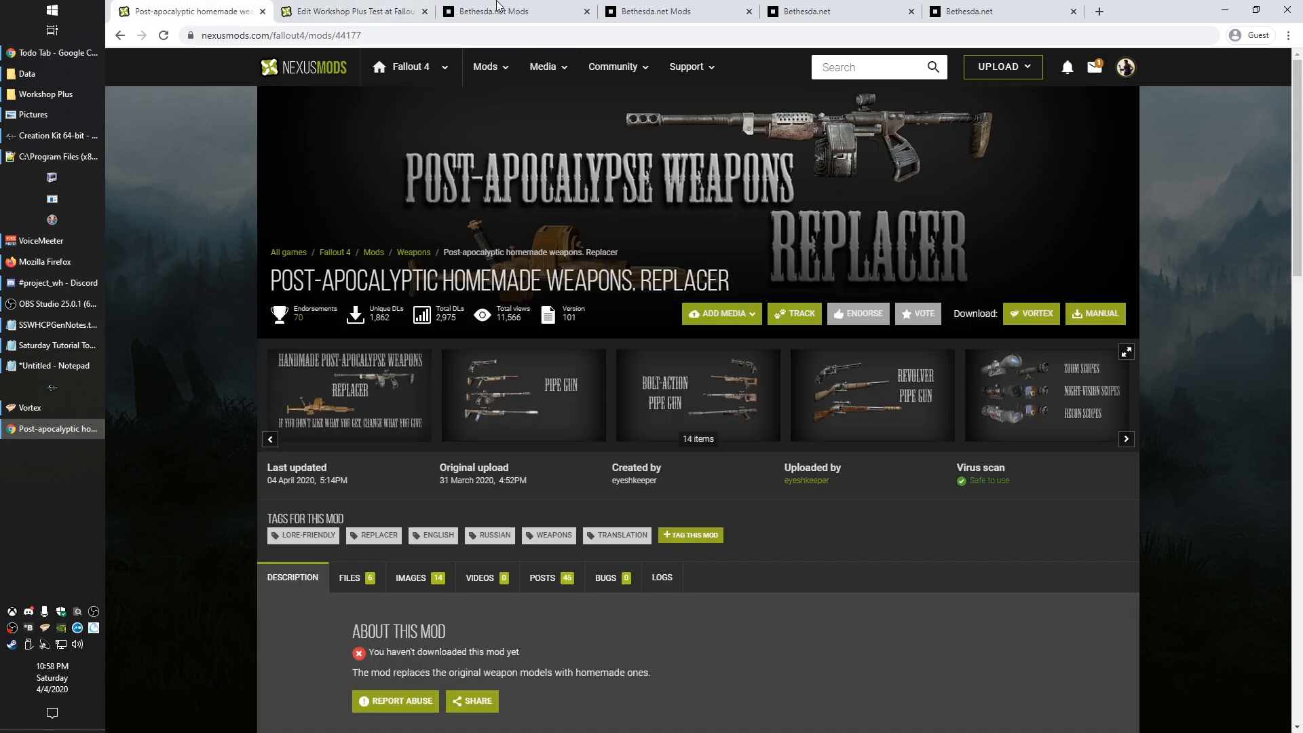
left_click(407, 66)
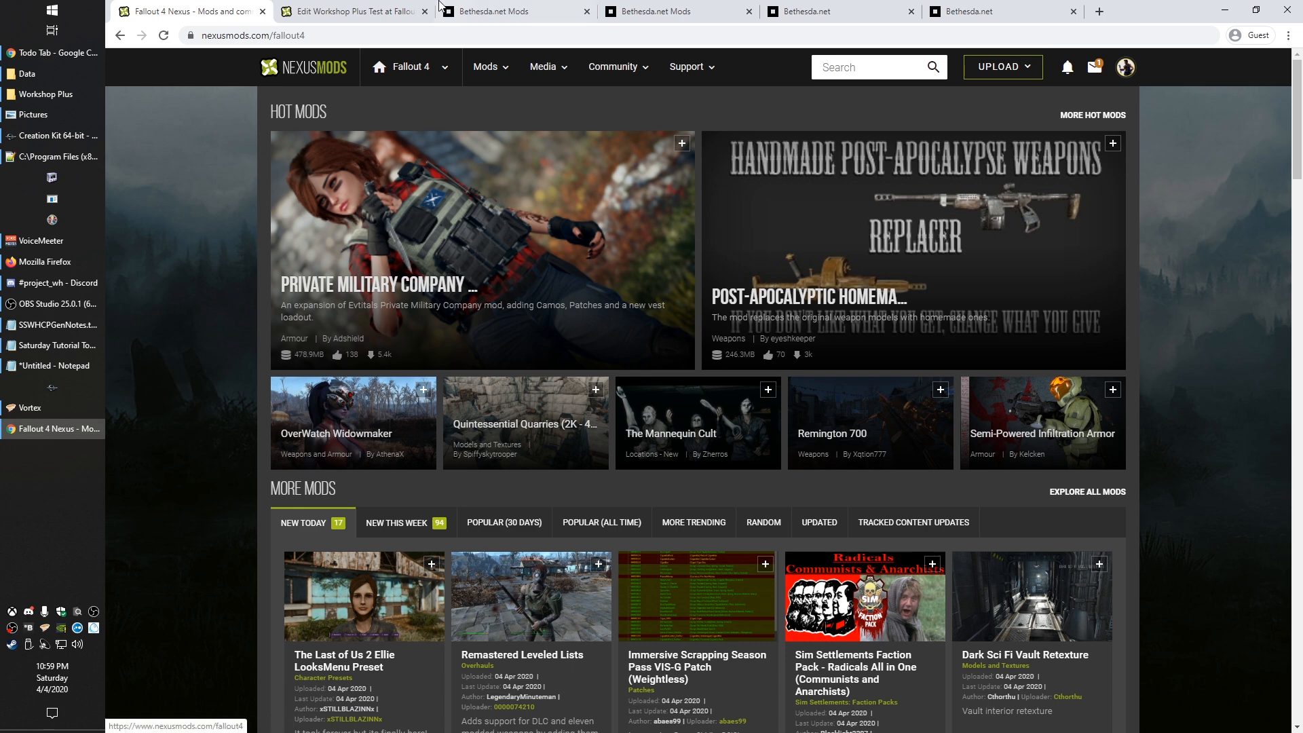
left_click(353, 12)
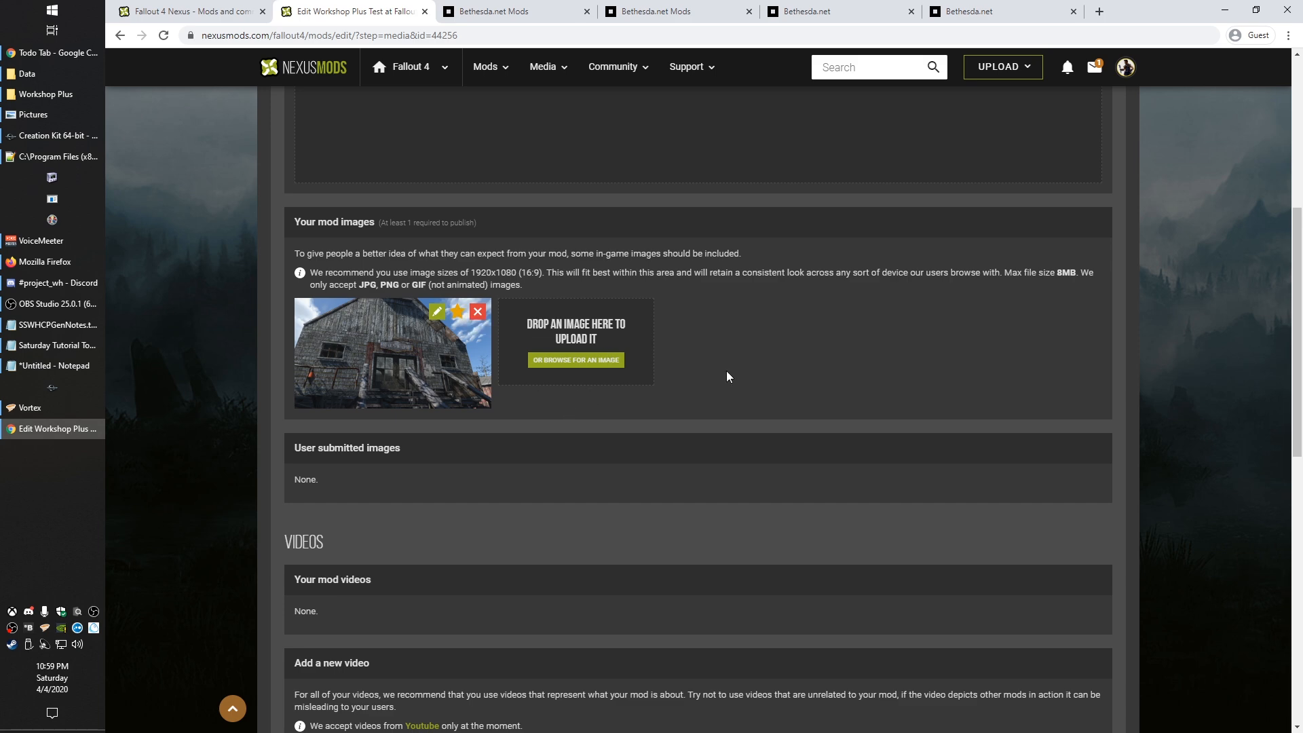
Try to upload a picture from the Pictures folder as the mod page header image
scroll(757, 384, "up", 4)
scroll(779, 401, "down", 3)
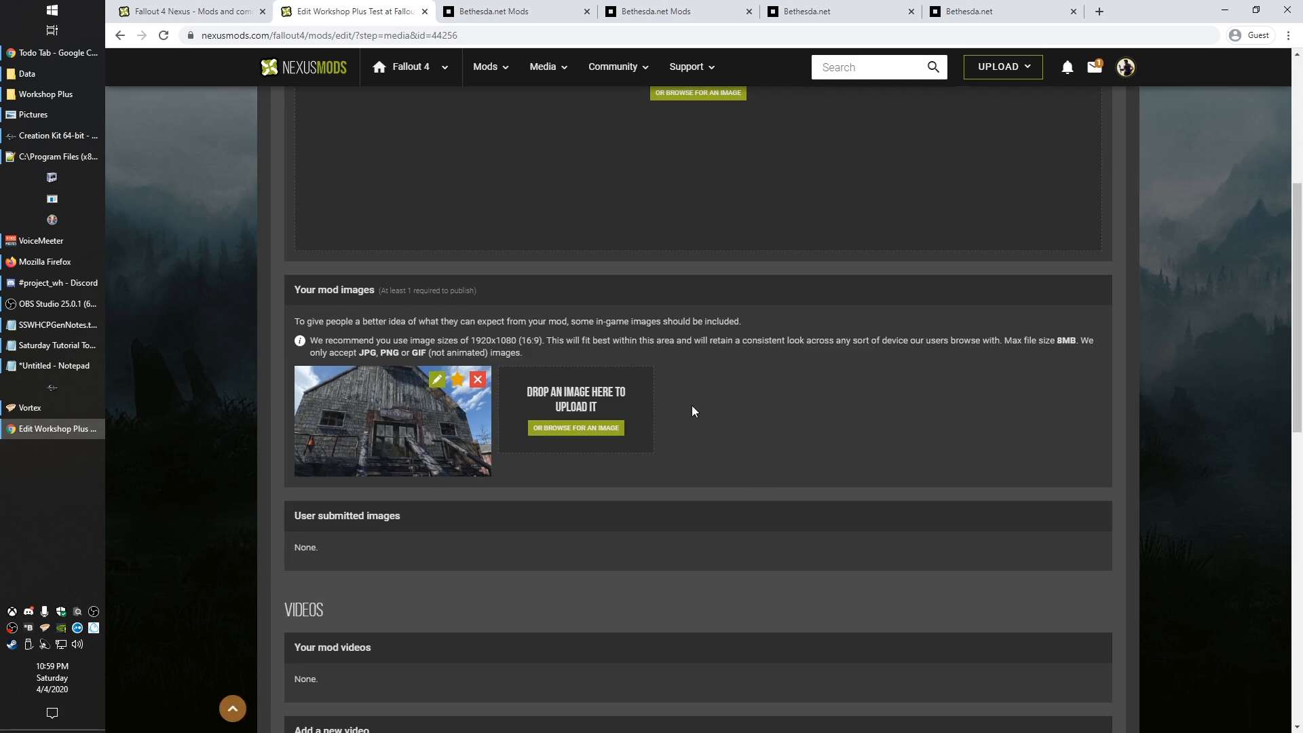
scroll(694, 404, "up", 3)
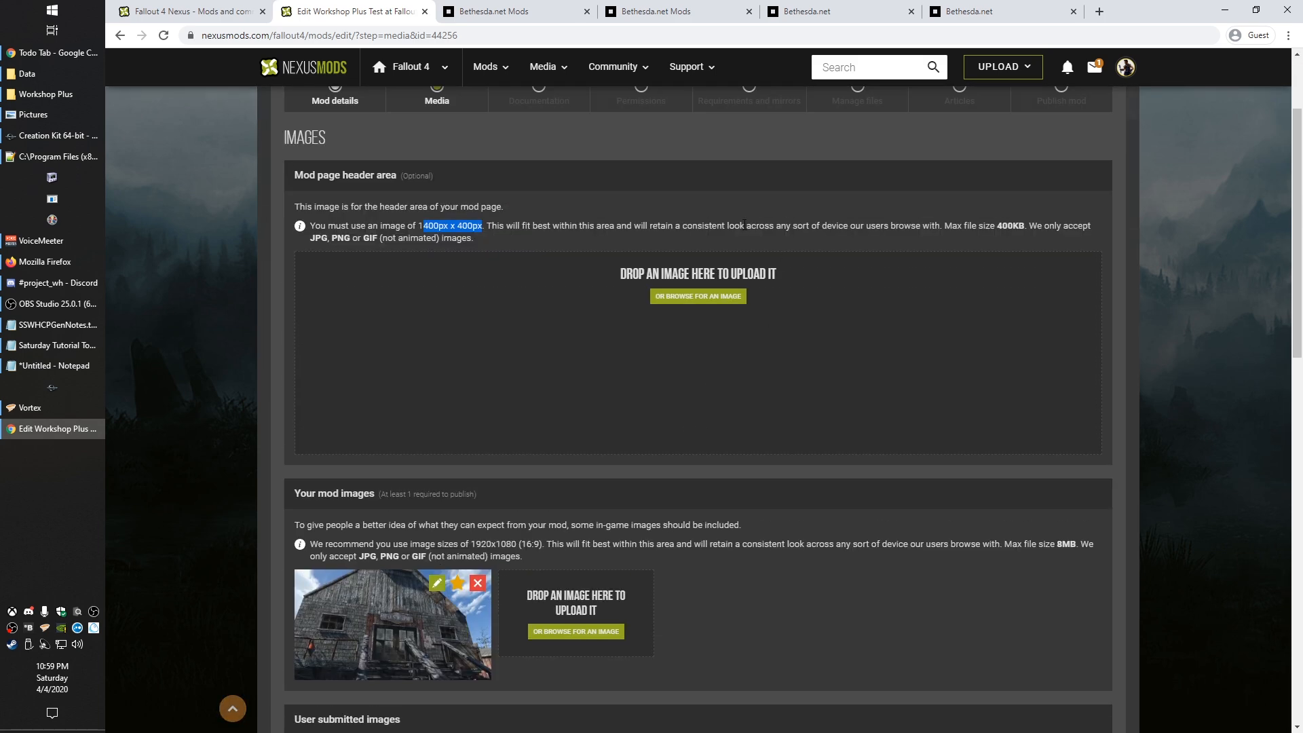
left_click(692, 296)
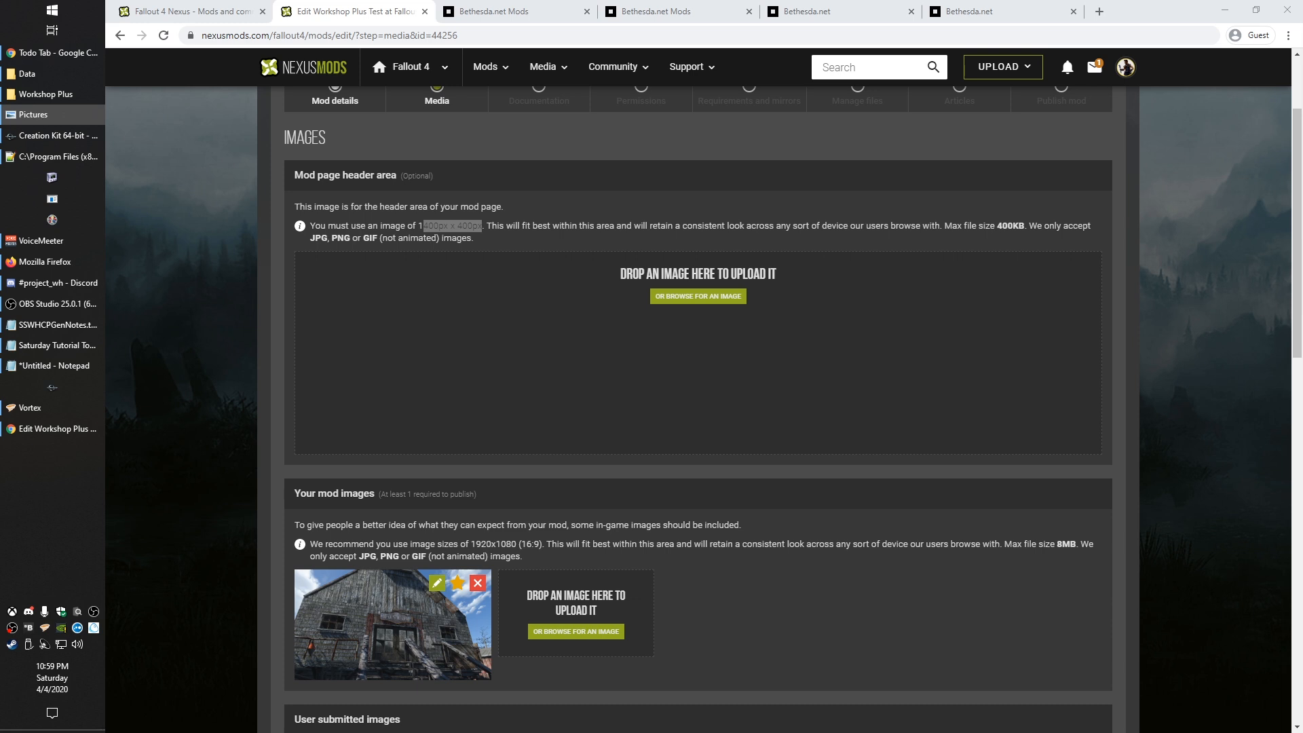
left_click_drag(638, 441, 704, 337)
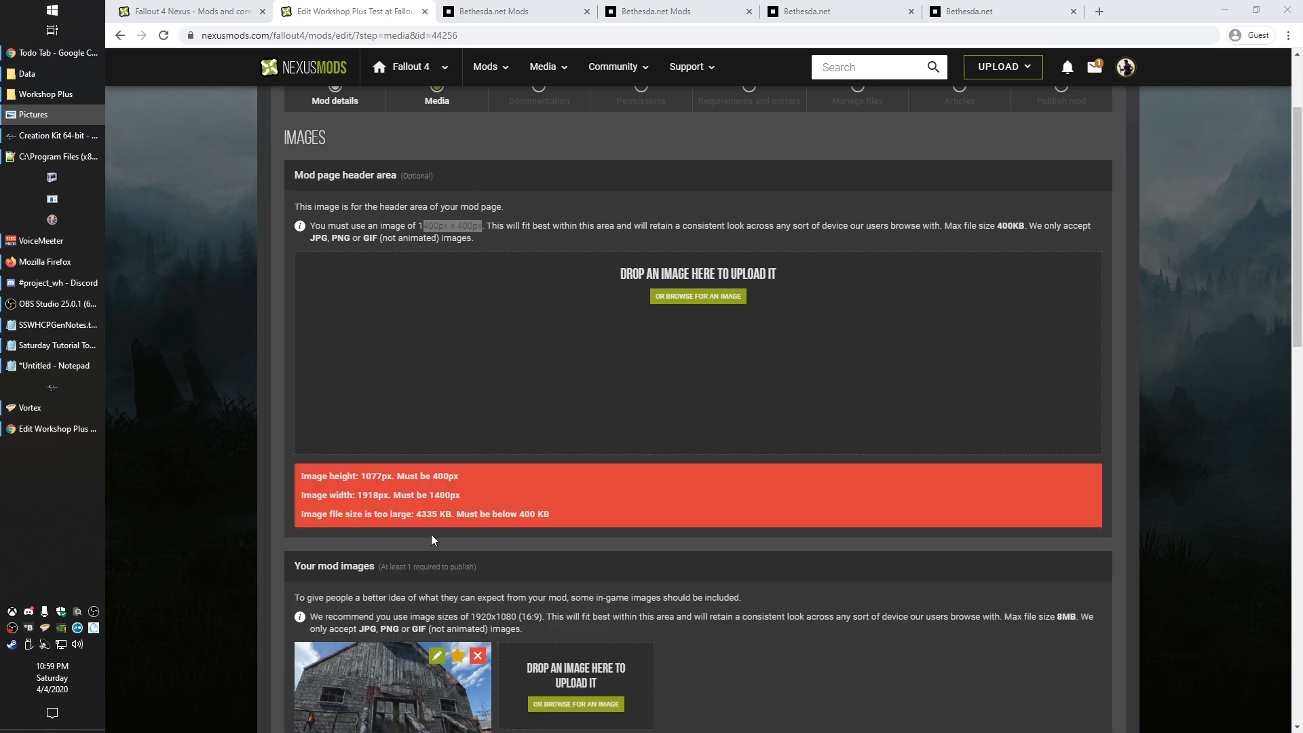
left_click(457, 492)
double_click(443, 479)
left_click(450, 513)
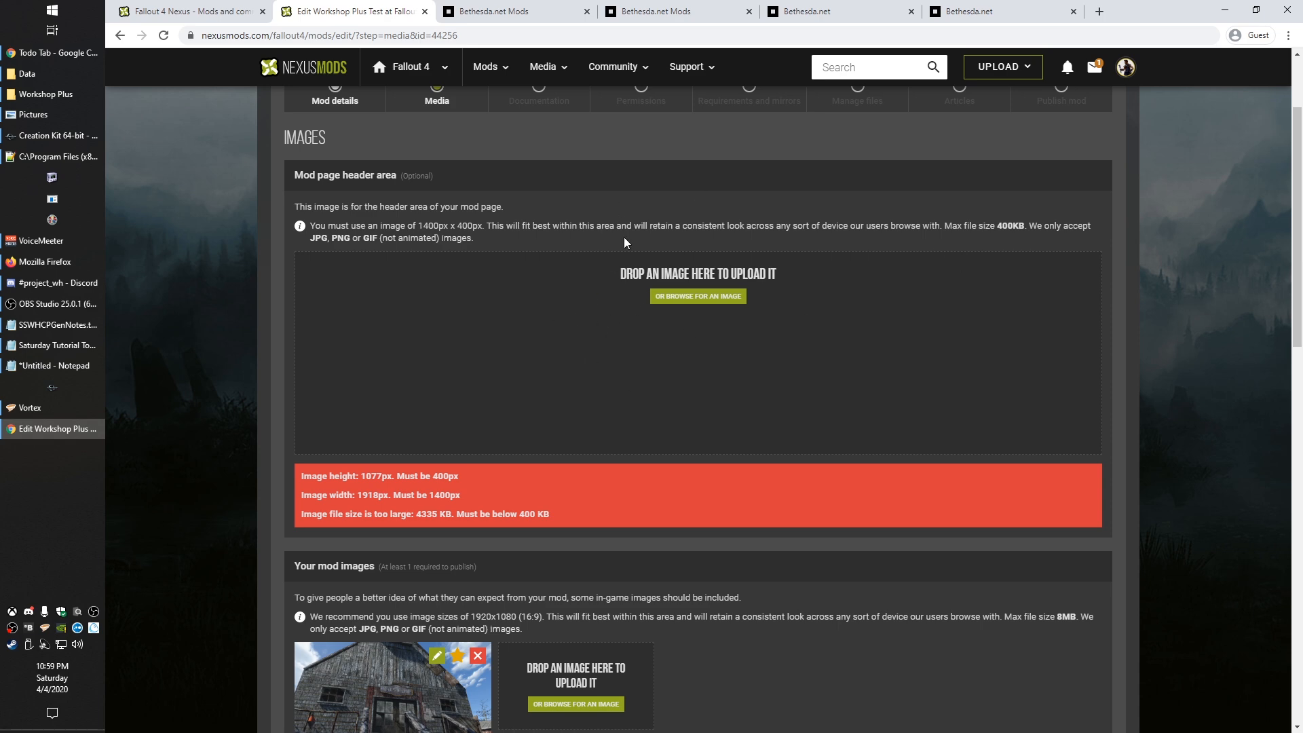
Save the media stage without adding a video and continue to the documentation stage
scroll(674, 335, "down", 4)
scroll(645, 372, "up", 6)
scroll(551, 351, "down", 6)
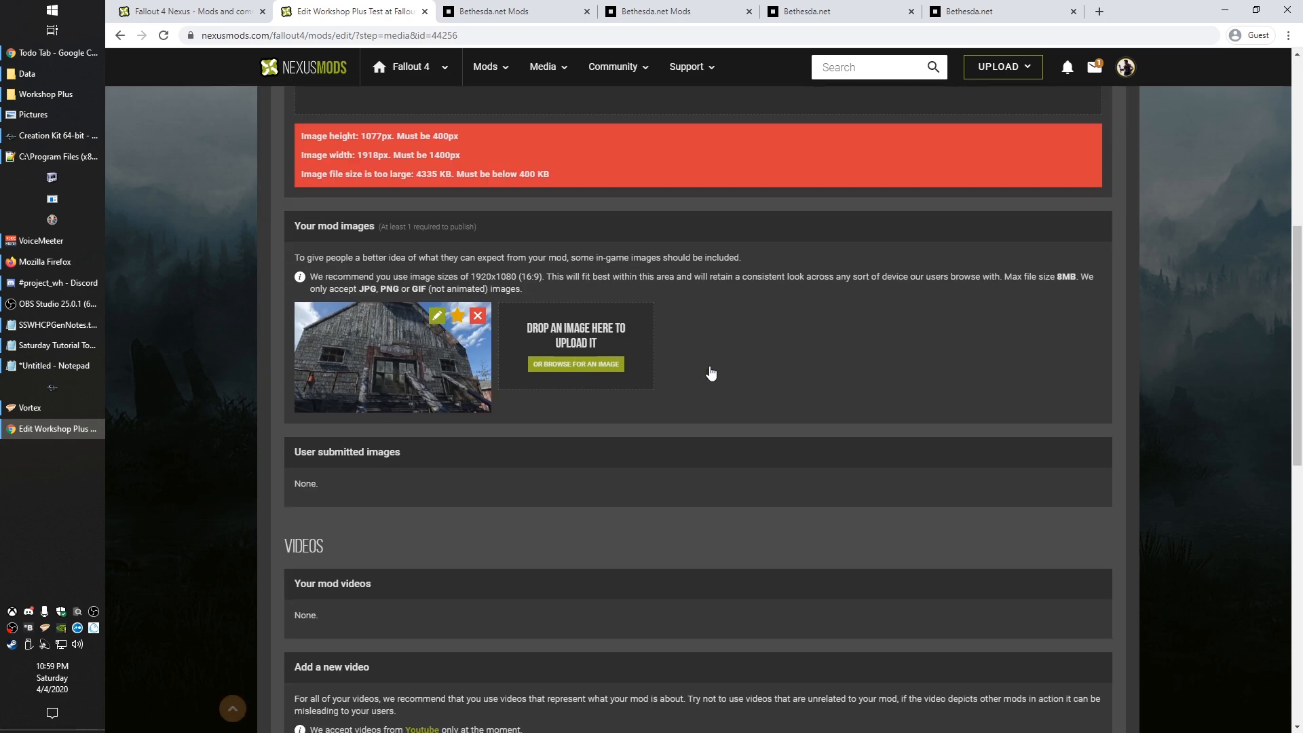
scroll(710, 372, "down", 7)
scroll(535, 325, "up", 3)
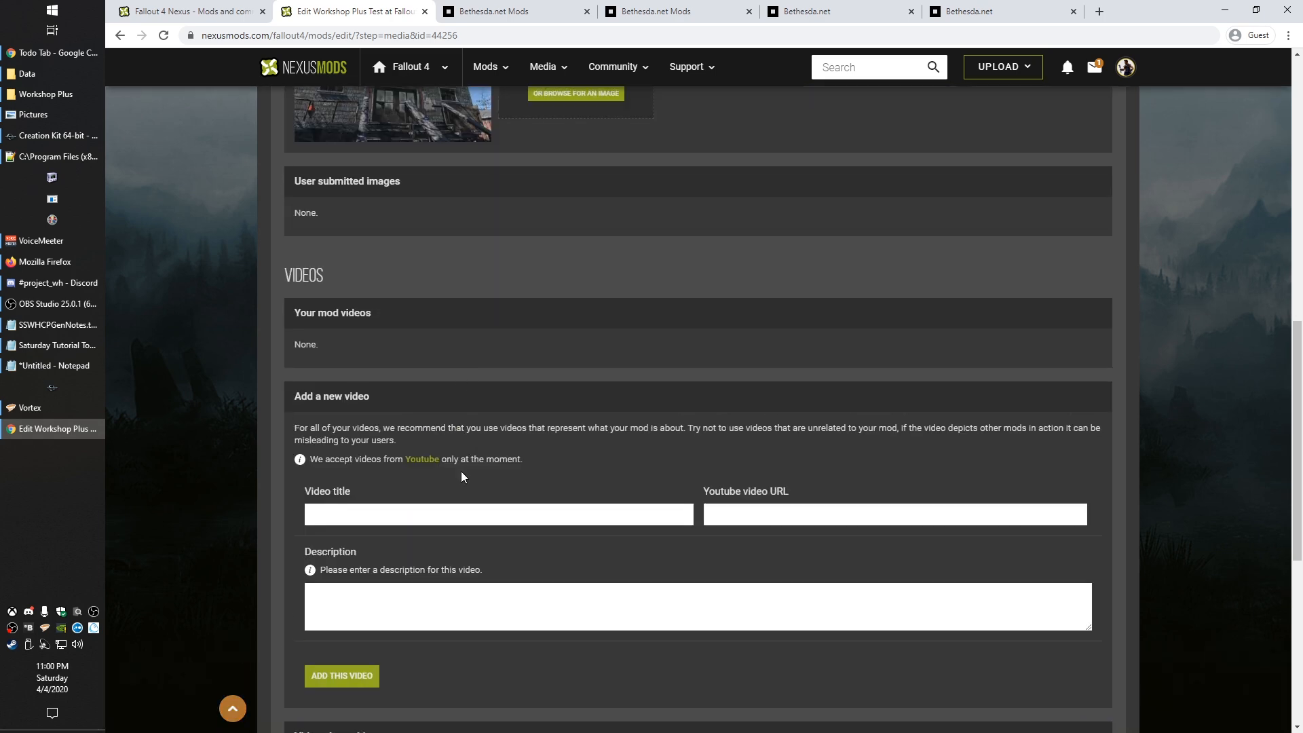
scroll(511, 524, "down", 5)
left_click(1060, 479)
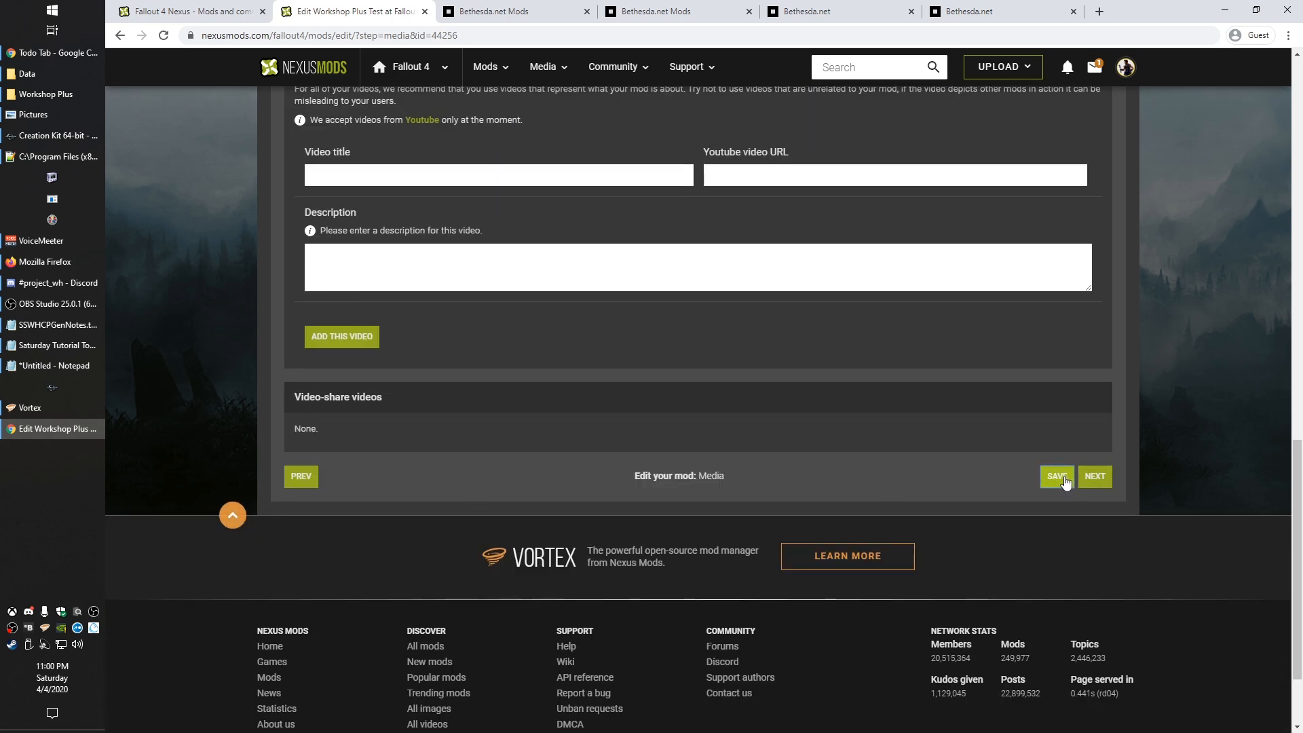
double_click(923, 369)
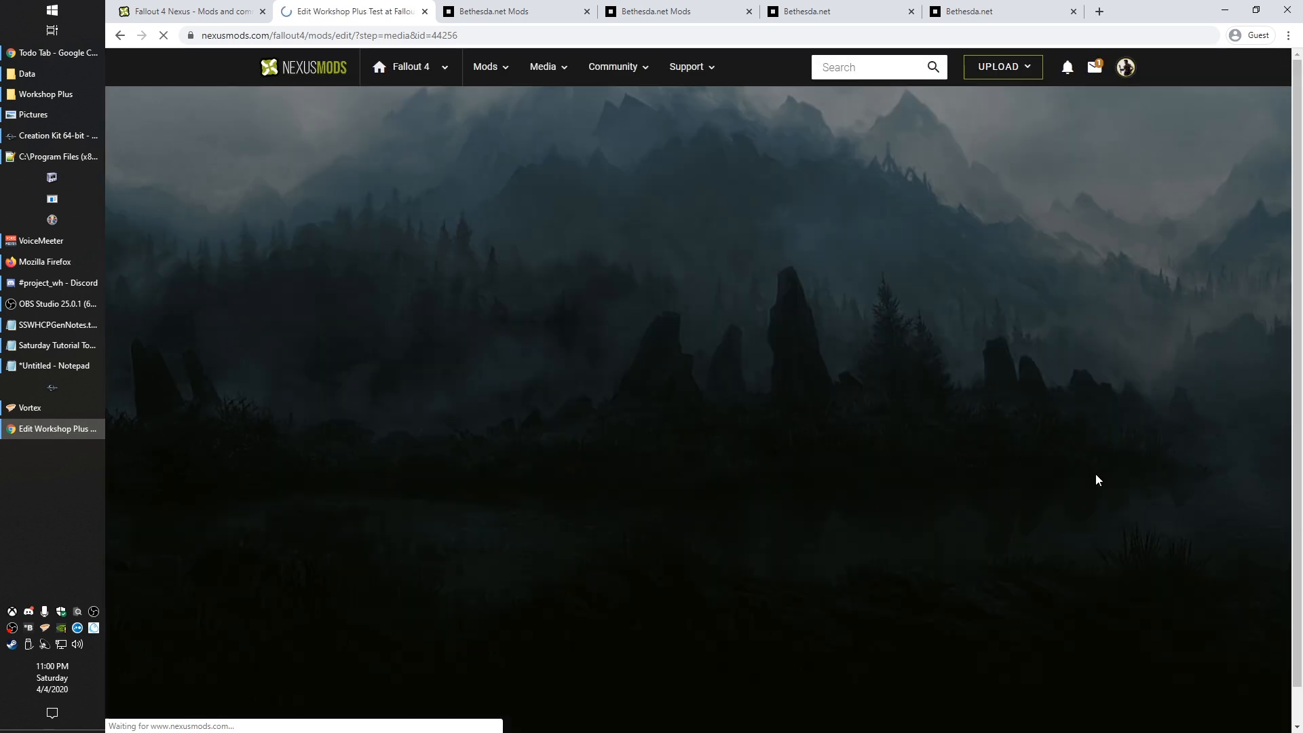
scroll(1004, 441, "down", 15)
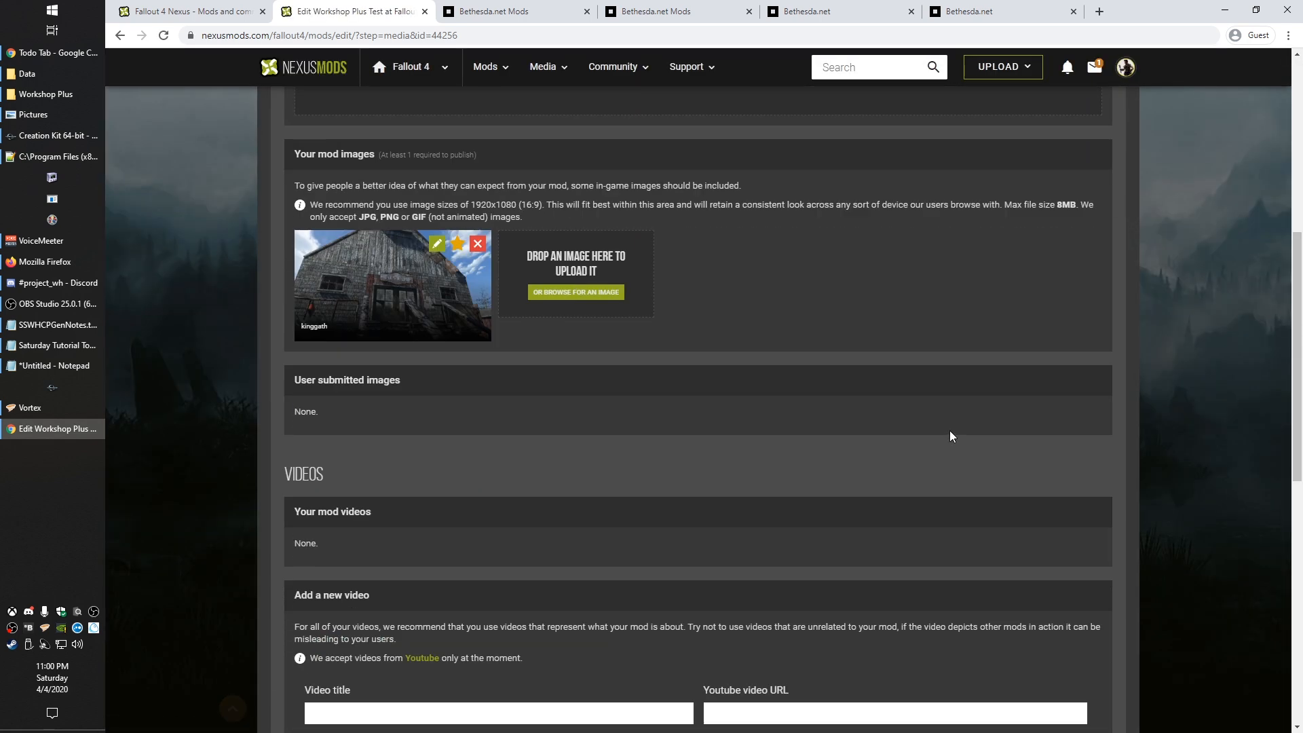
left_click(1094, 473)
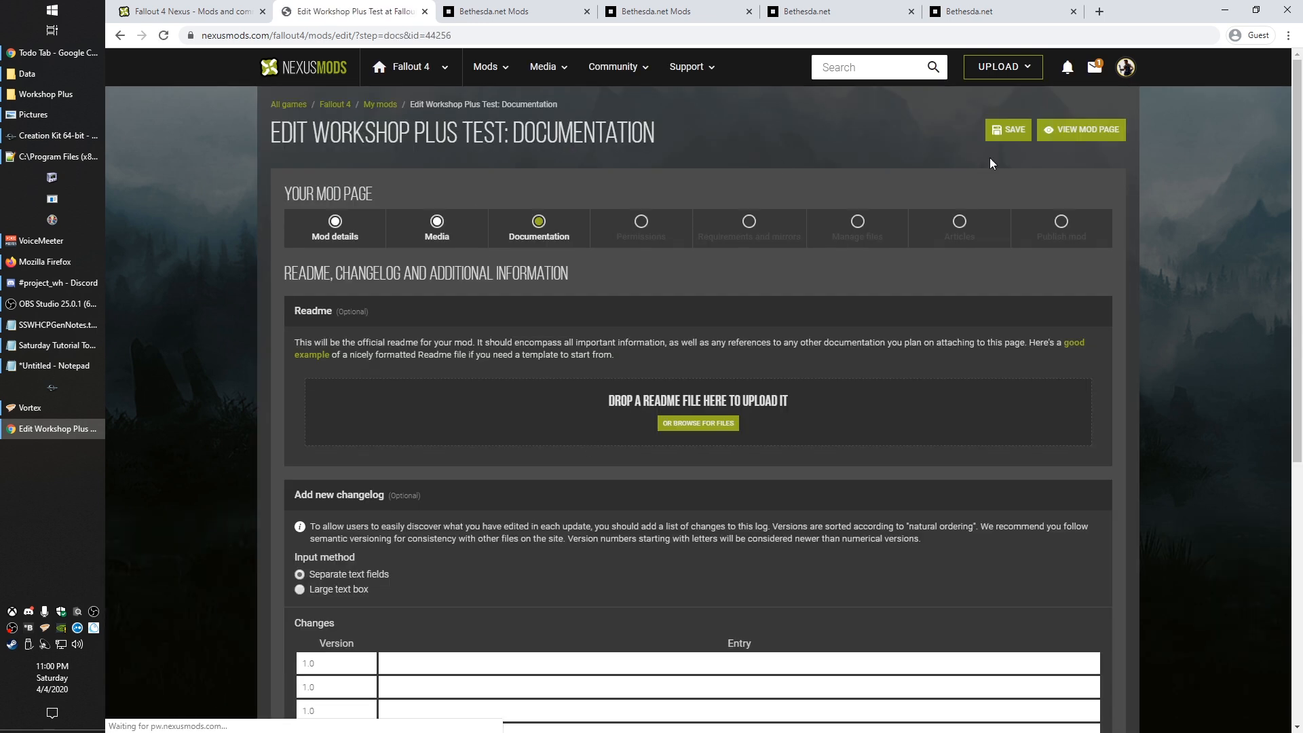
Open the Workshop Plus Test mod page in a new browser tab and review its publishing status, image and description
right_click(1065, 130)
left_click(1072, 139)
left_click(453, 6)
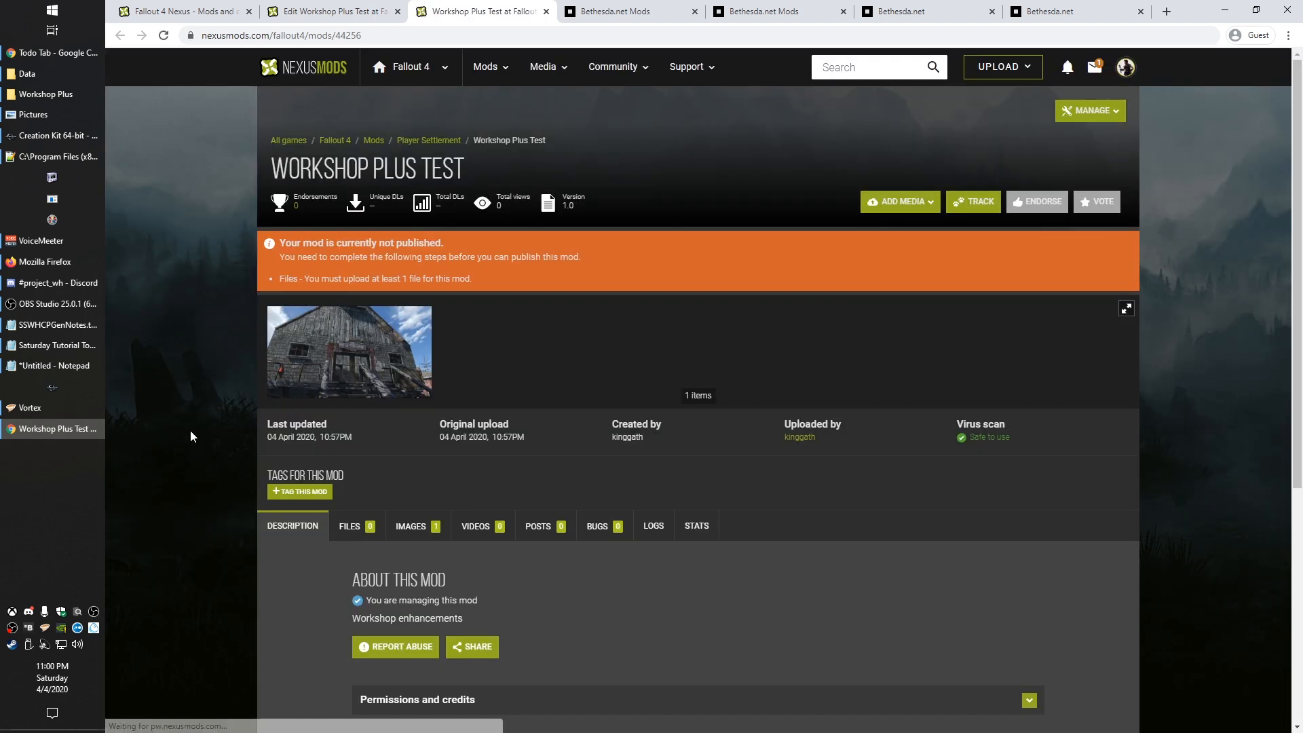
scroll(203, 420, "down", 5)
scroll(375, 242, "up", 6)
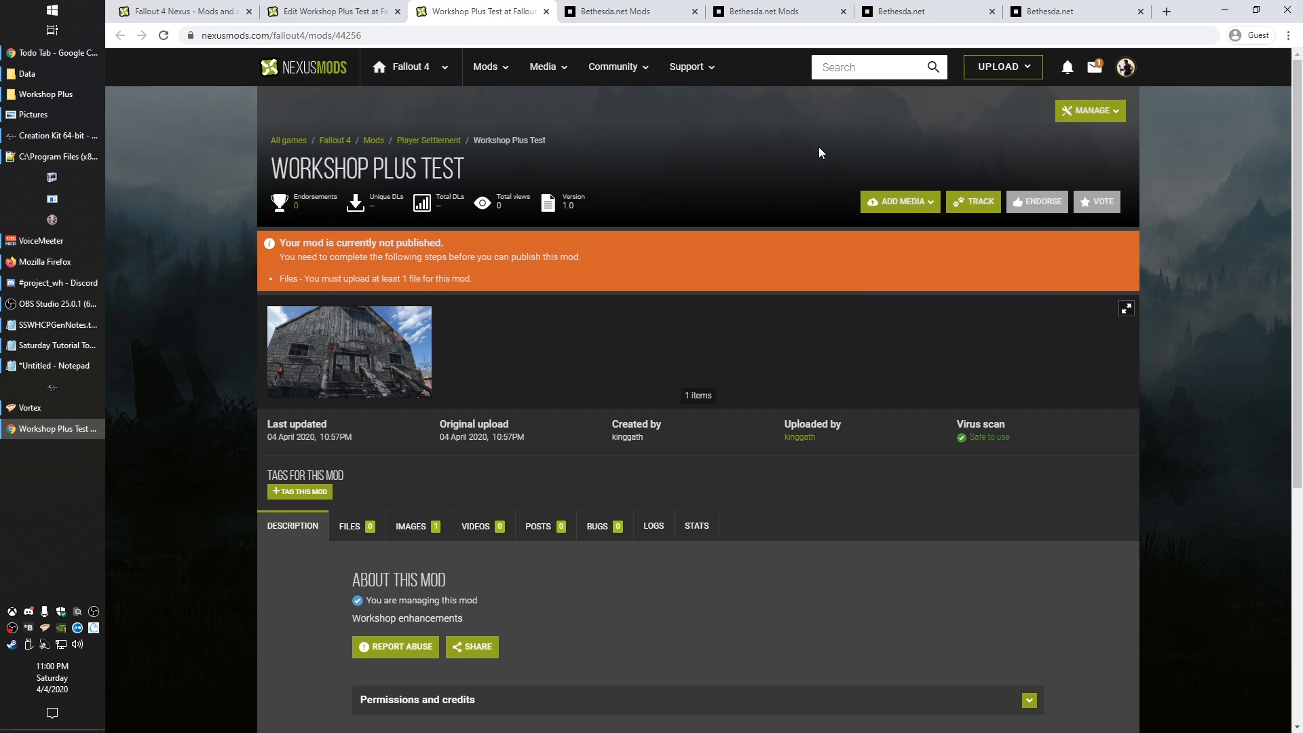
Return to the mod edit form and continue to the permissions stage, leaving the optional readme and changelog empty
left_click(345, 6)
left_click(502, 10)
left_click(332, 11)
scroll(314, 397, "down", 2)
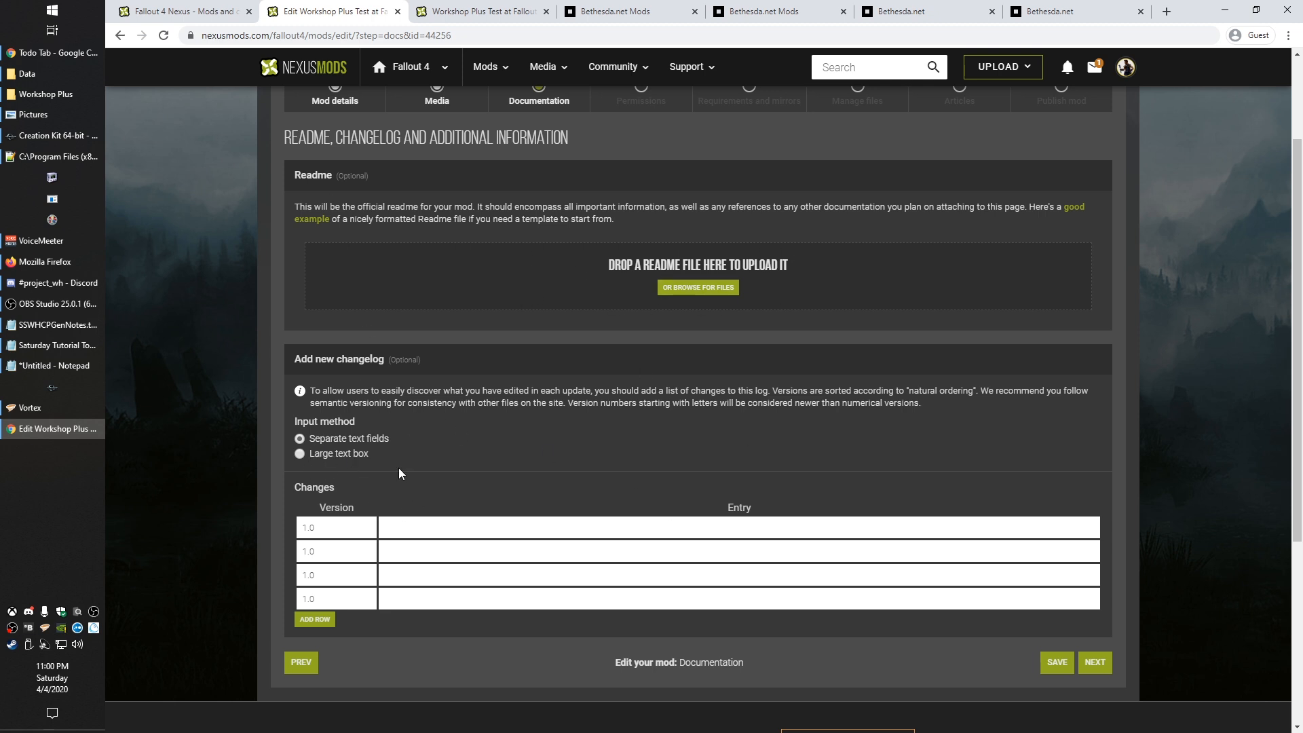
left_click(1094, 663)
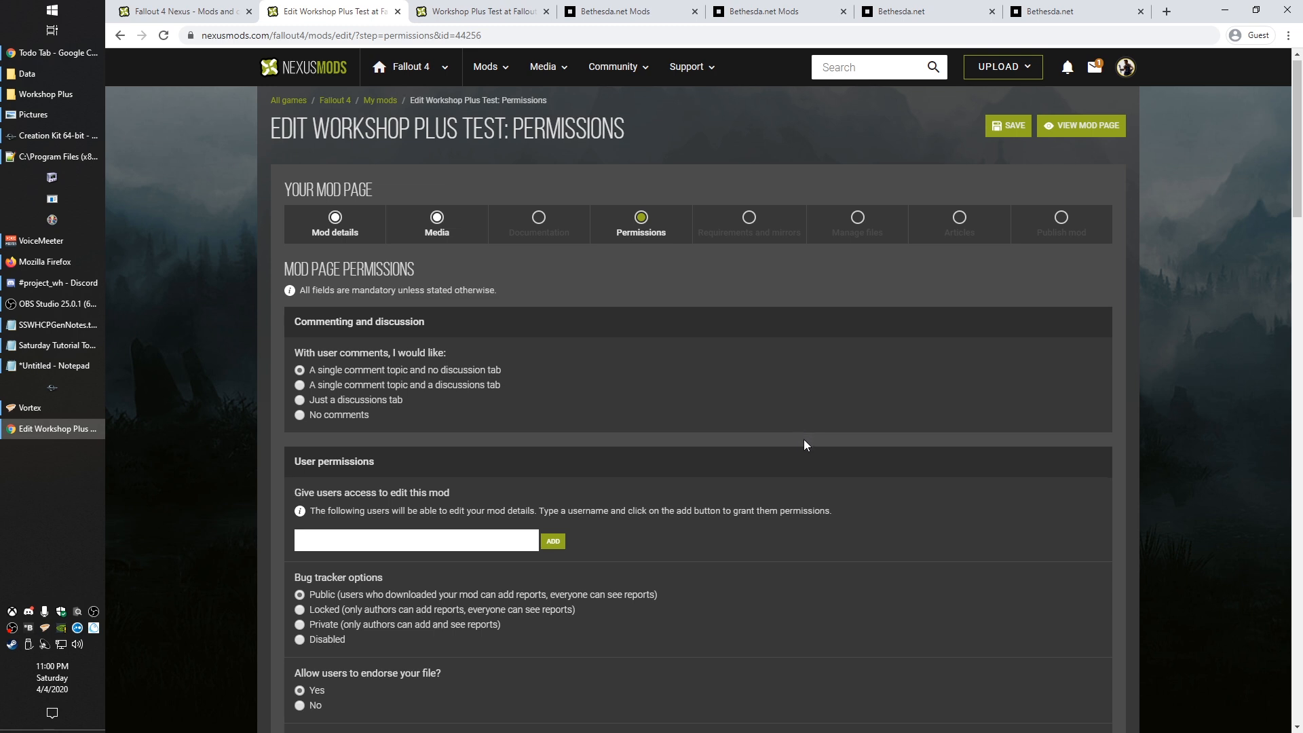
Review the commenting, bug tracker, endorsement, tagging, image, video and statistics options in the mod's user permissions
scroll(805, 444, "down", 5)
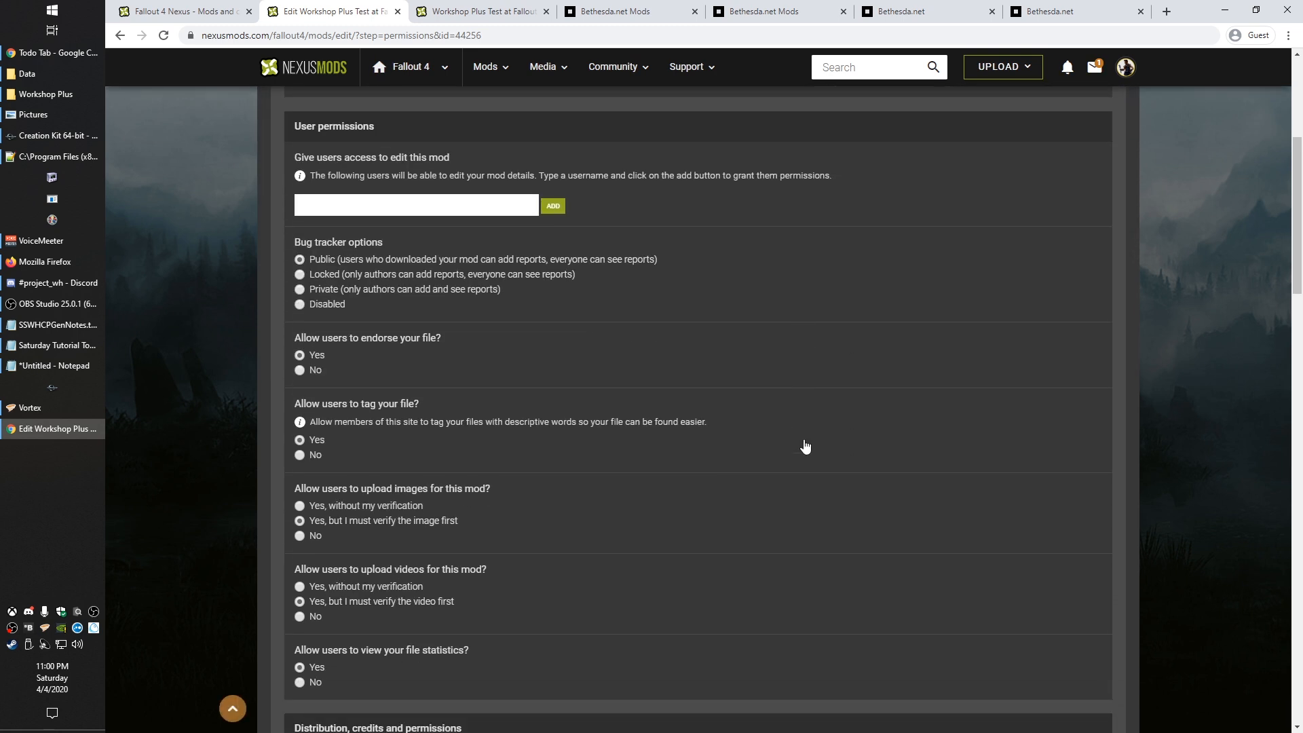
scroll(804, 444, "down", 1)
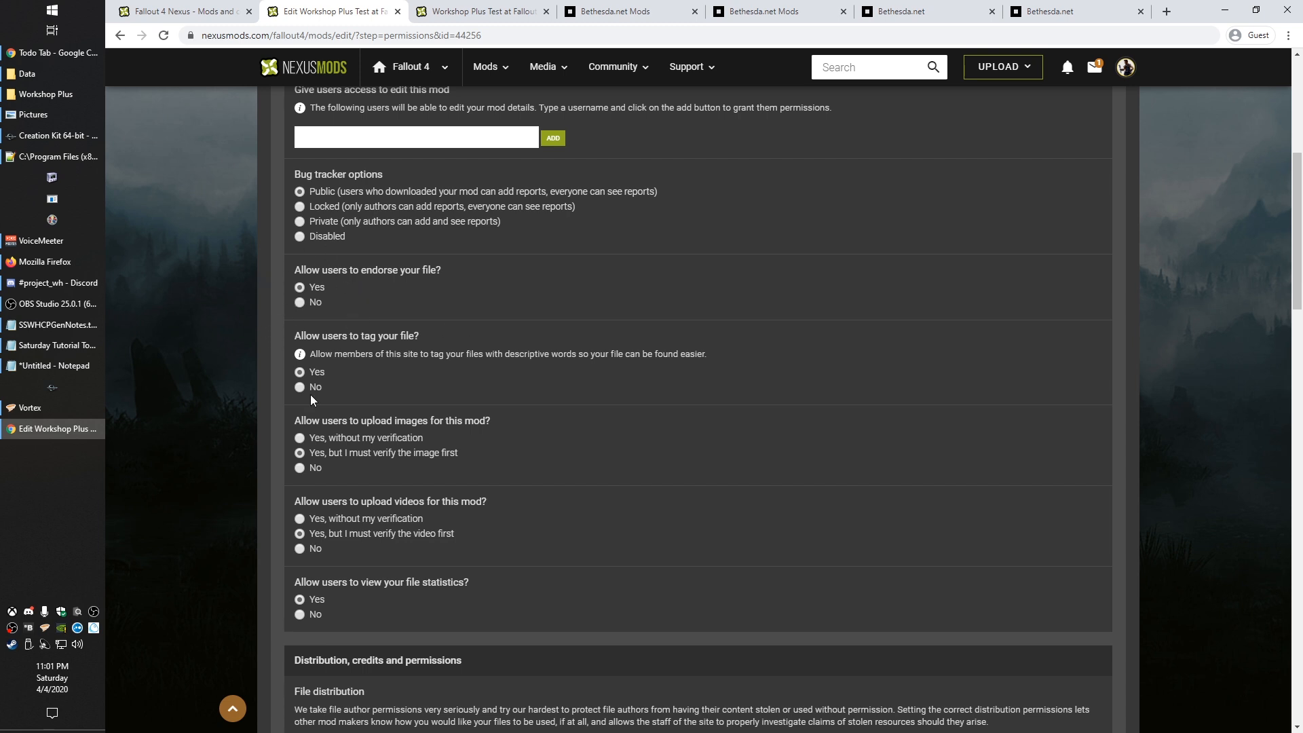
scroll(572, 402, "down", 3)
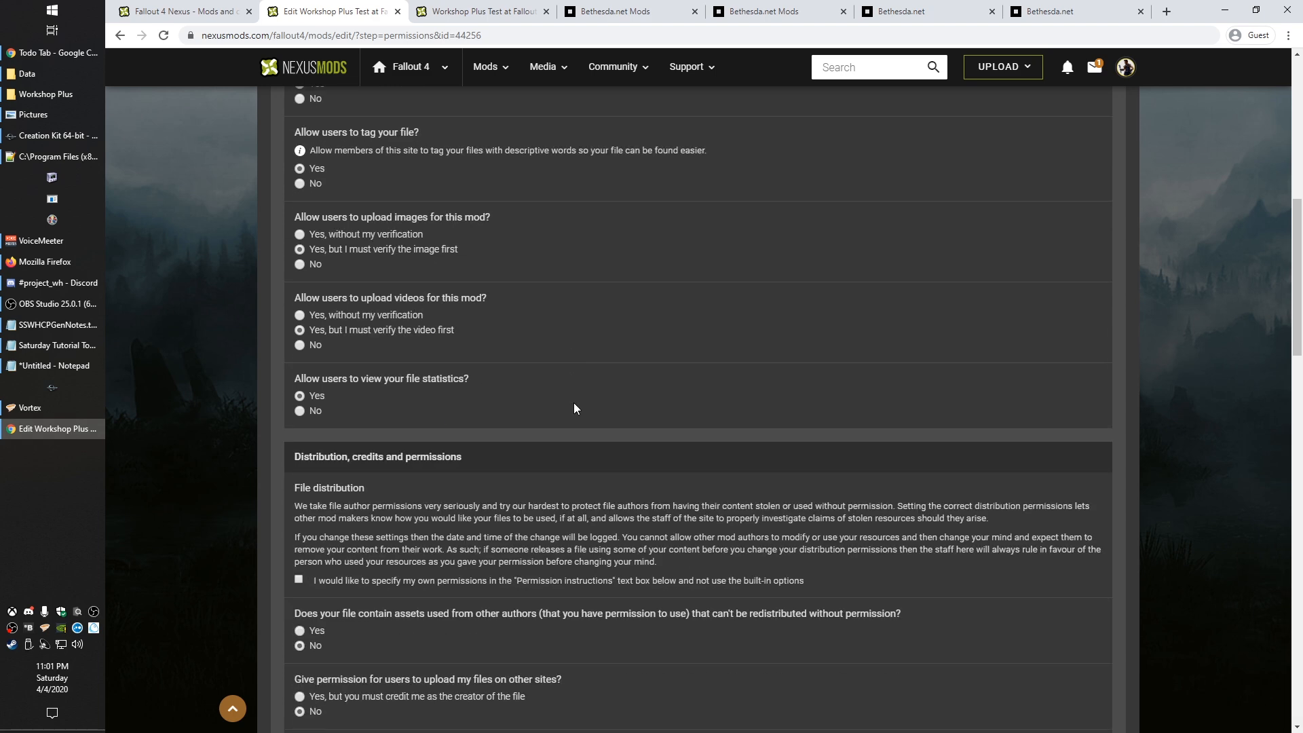
scroll(574, 407, "up", 2)
scroll(574, 408, "down", 1)
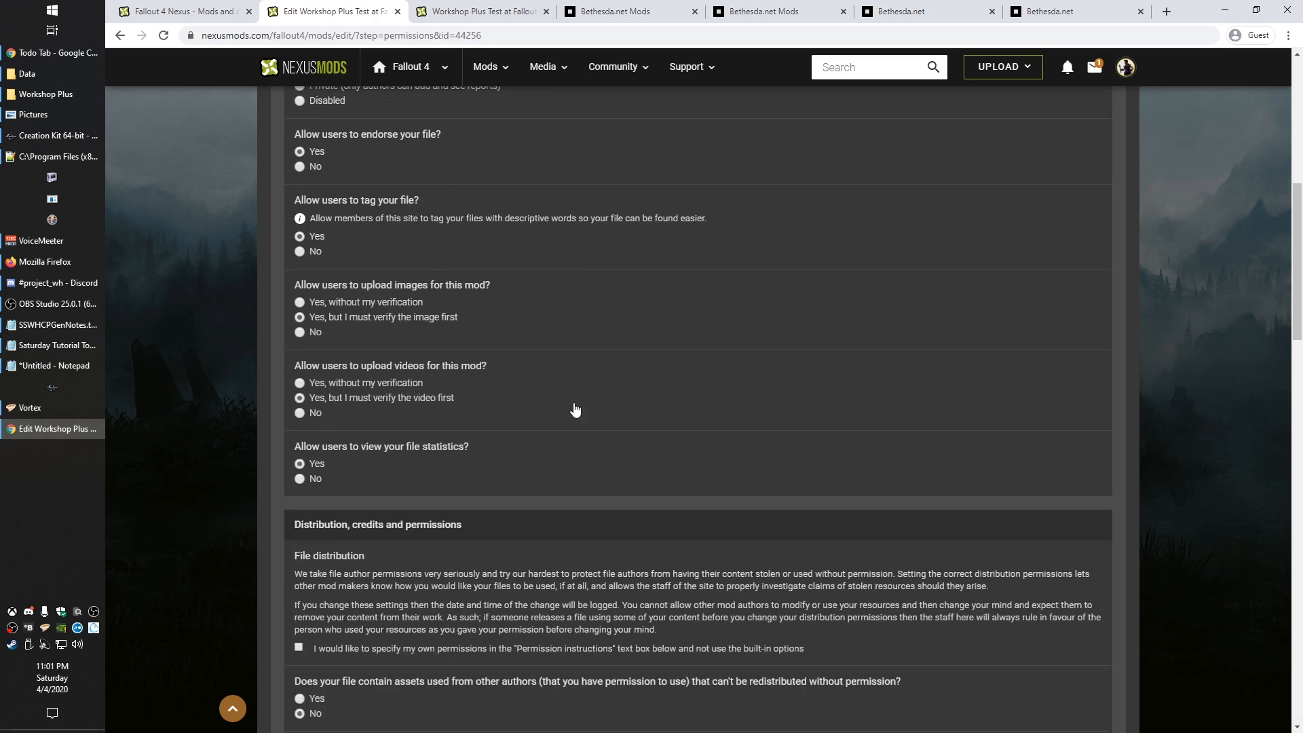
scroll(575, 411, "up", 6)
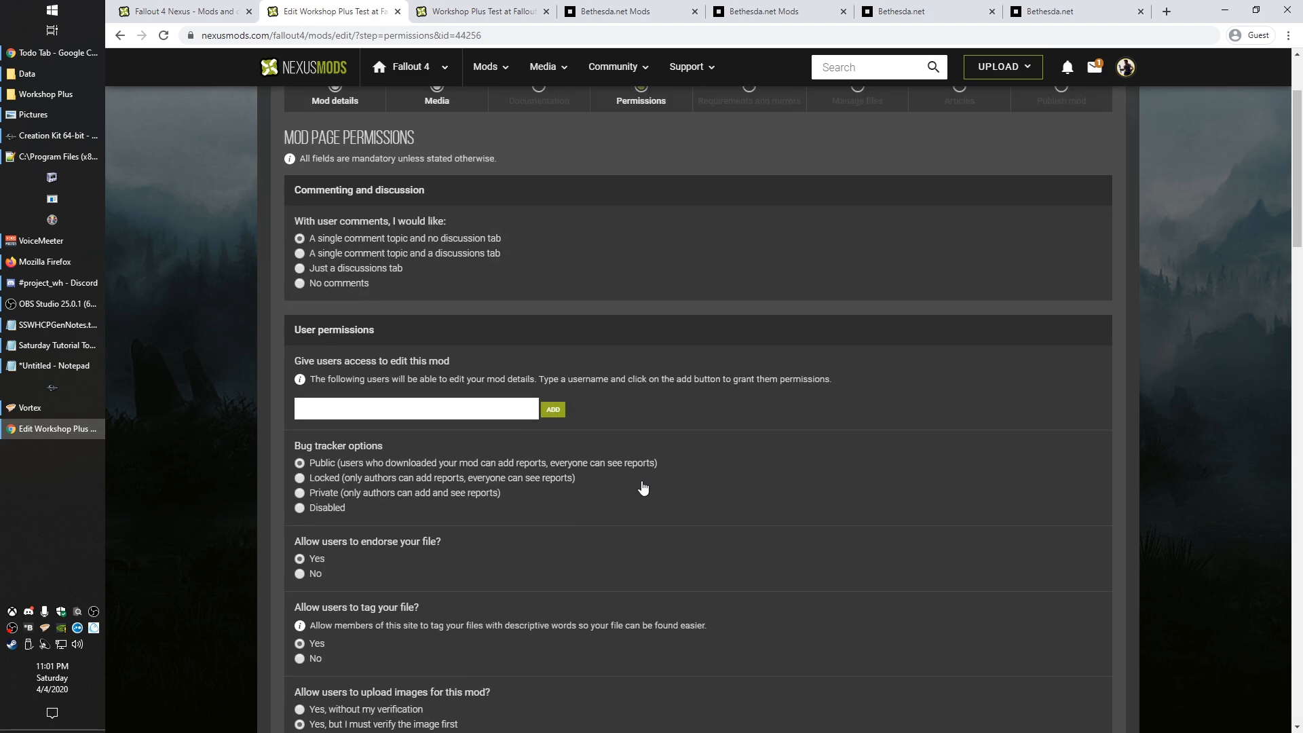
scroll(644, 553, "up", 2)
scroll(724, 558, "down", 3)
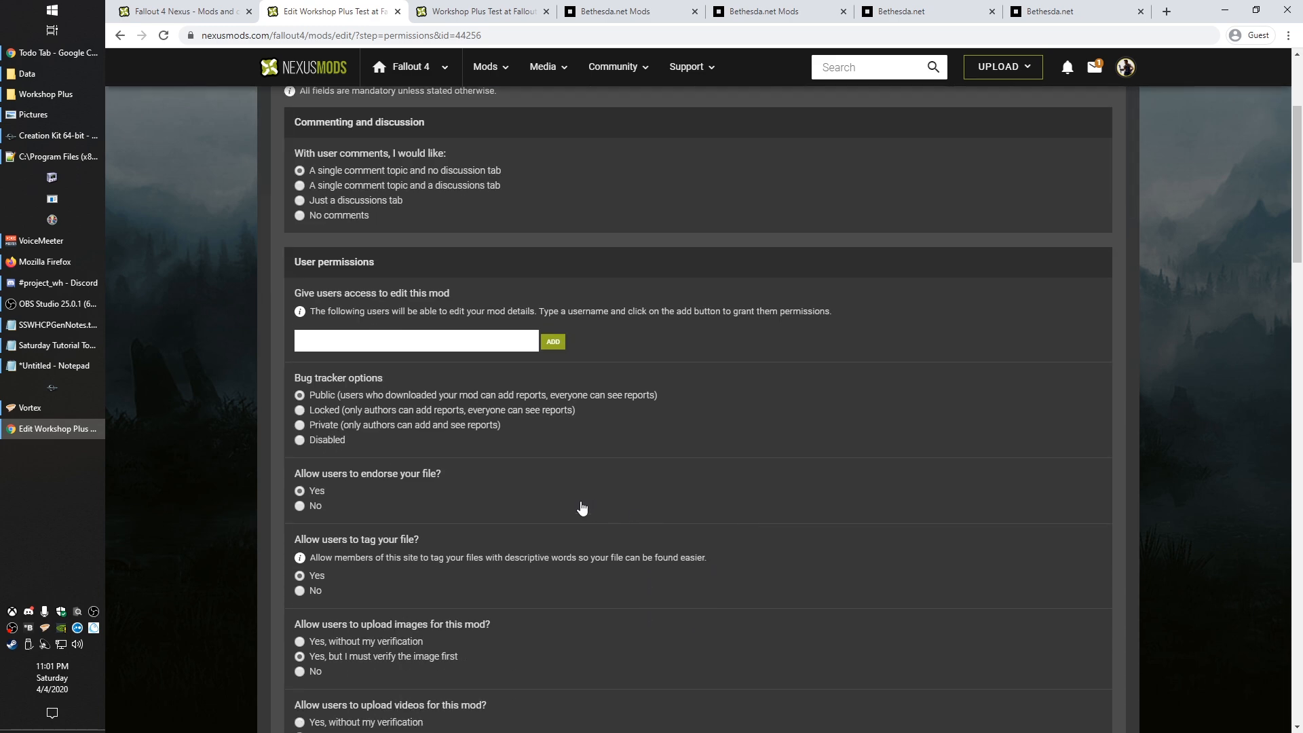
scroll(581, 508, "down", 8)
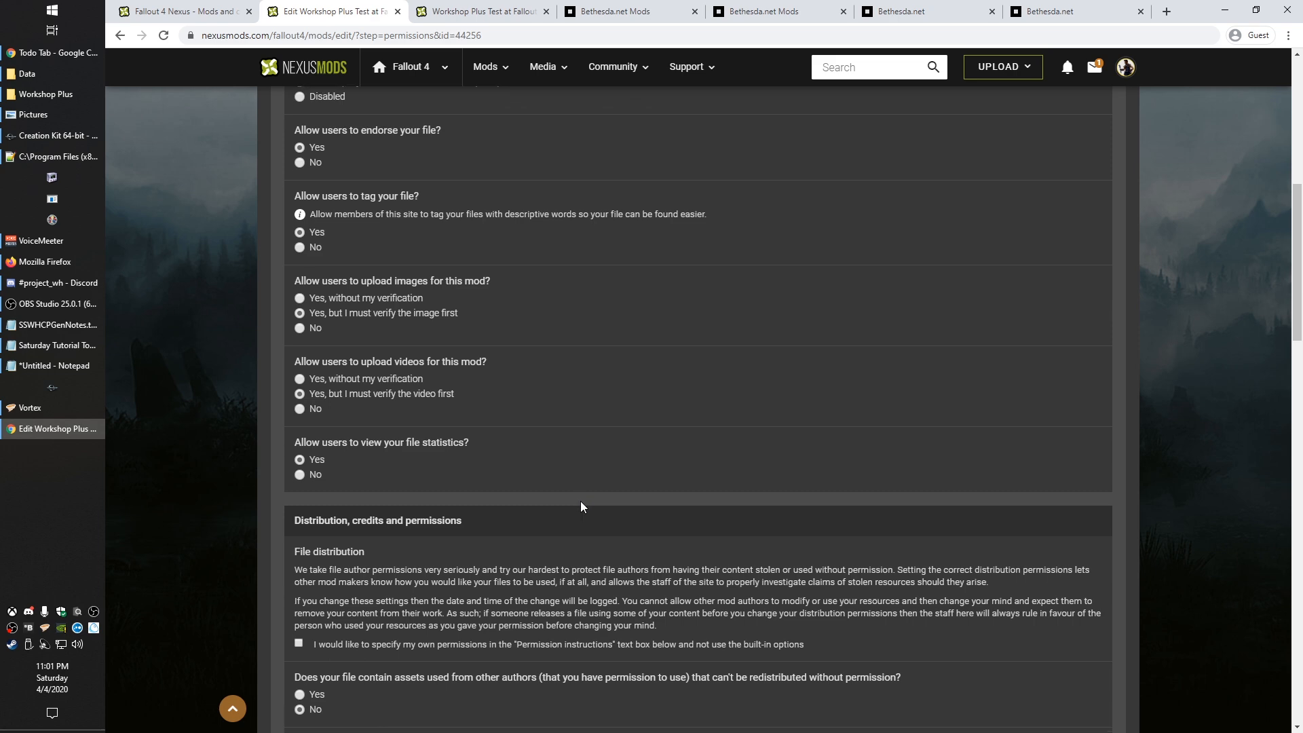
Review the file distribution and asset-use permissions, and the optional additional permission instructions and credits fields
scroll(580, 507, "down", 3)
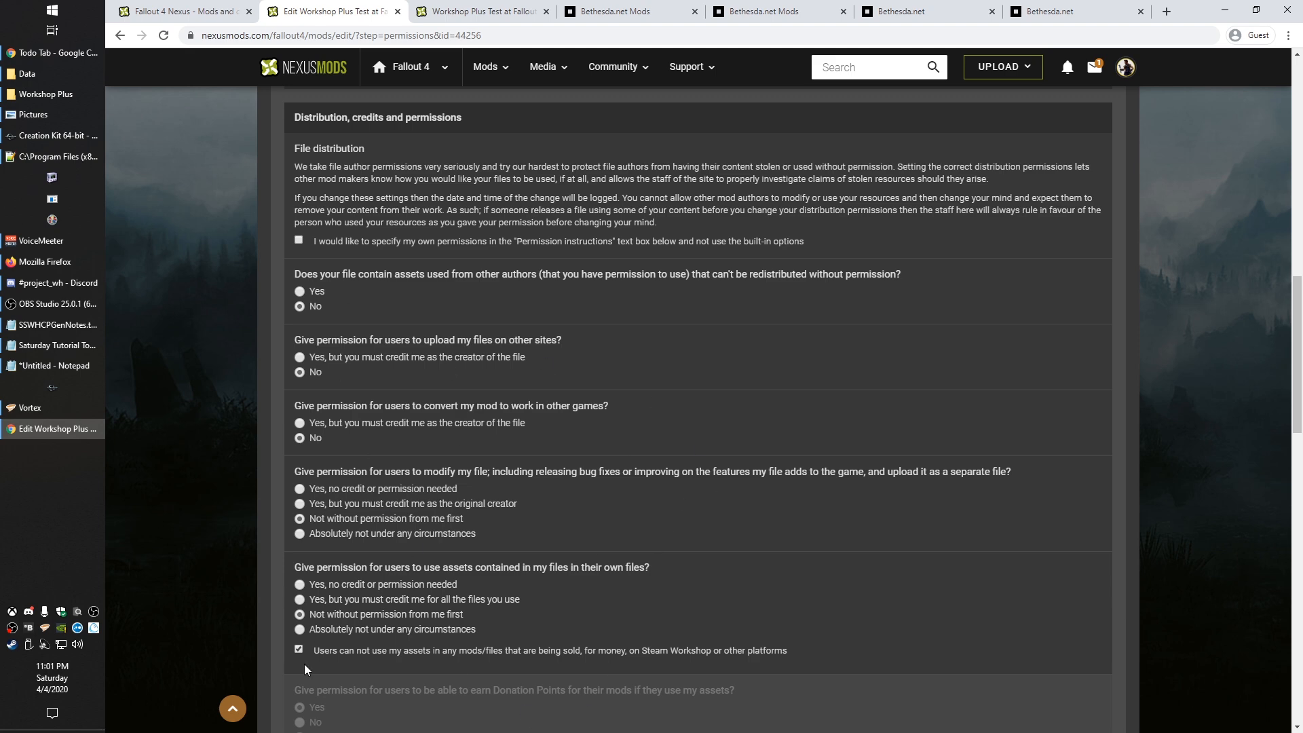
scroll(716, 485, "down", 5)
scroll(719, 465, "down", 3)
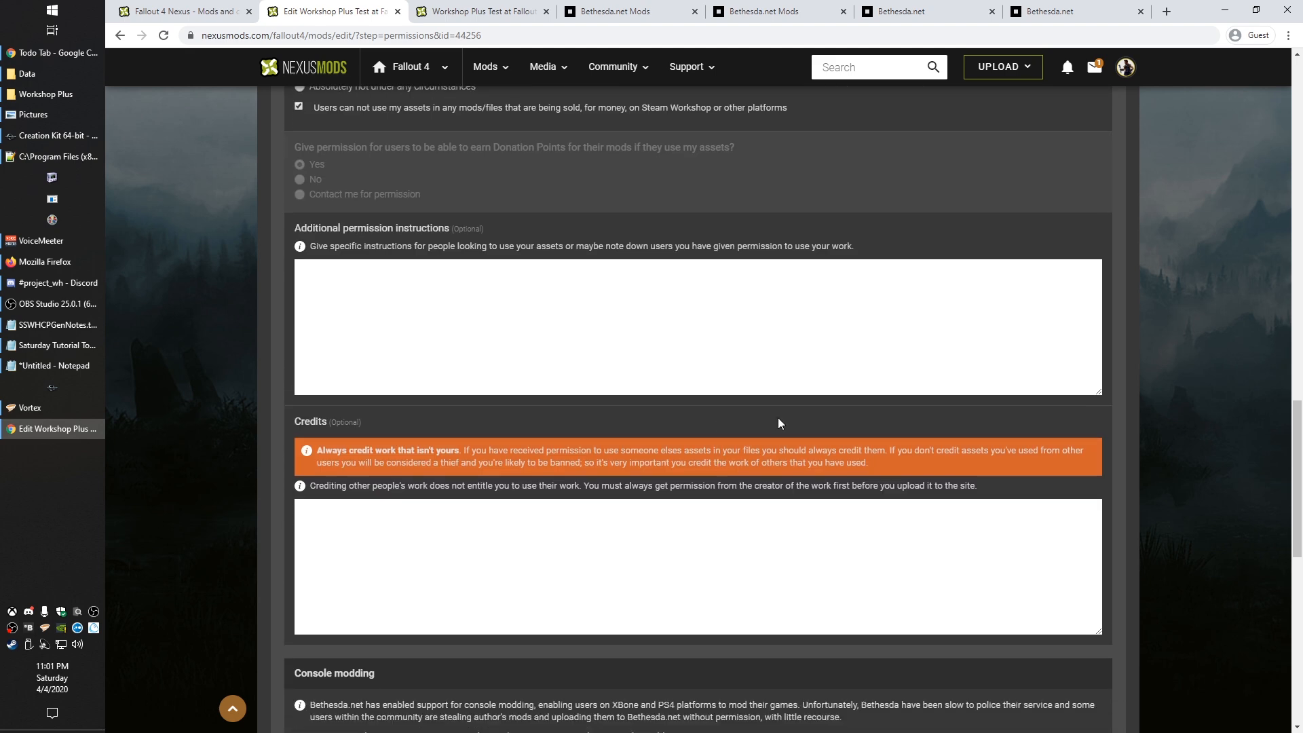
scroll(522, 461, "down", 3)
scroll(502, 478, "up", 2)
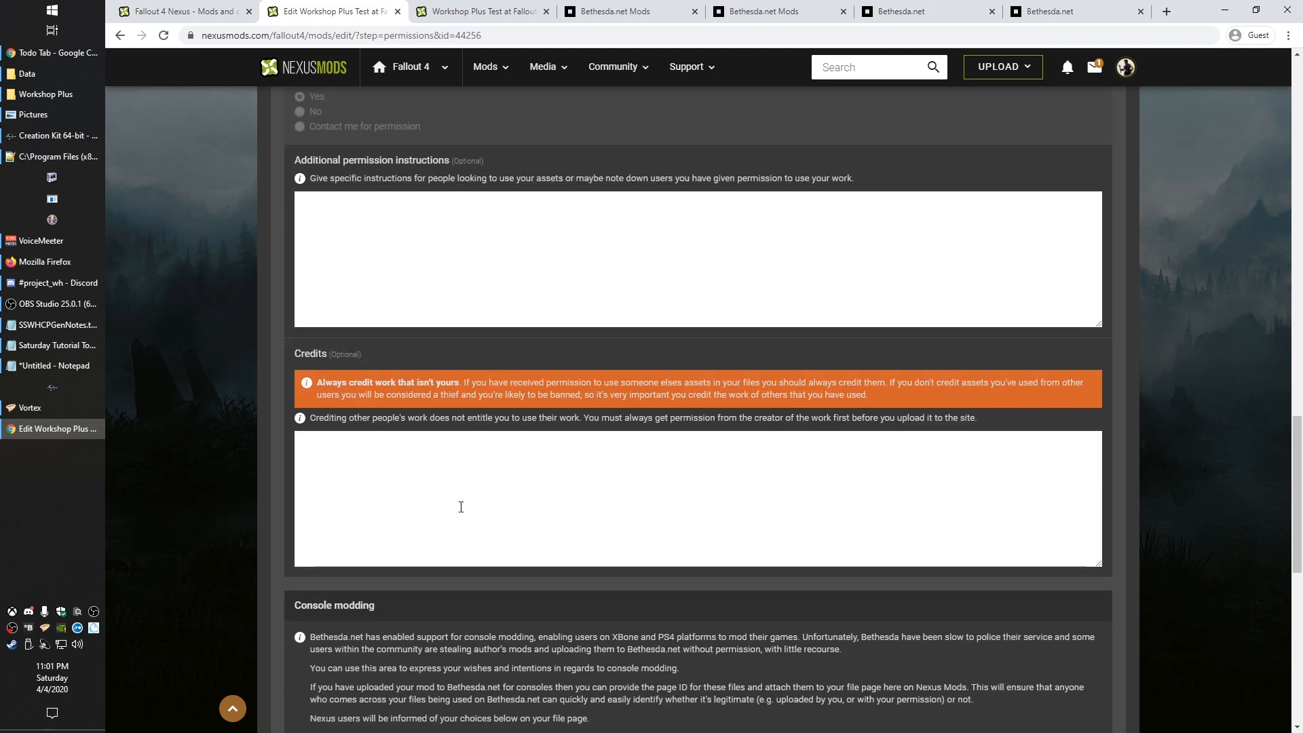
left_click(379, 461)
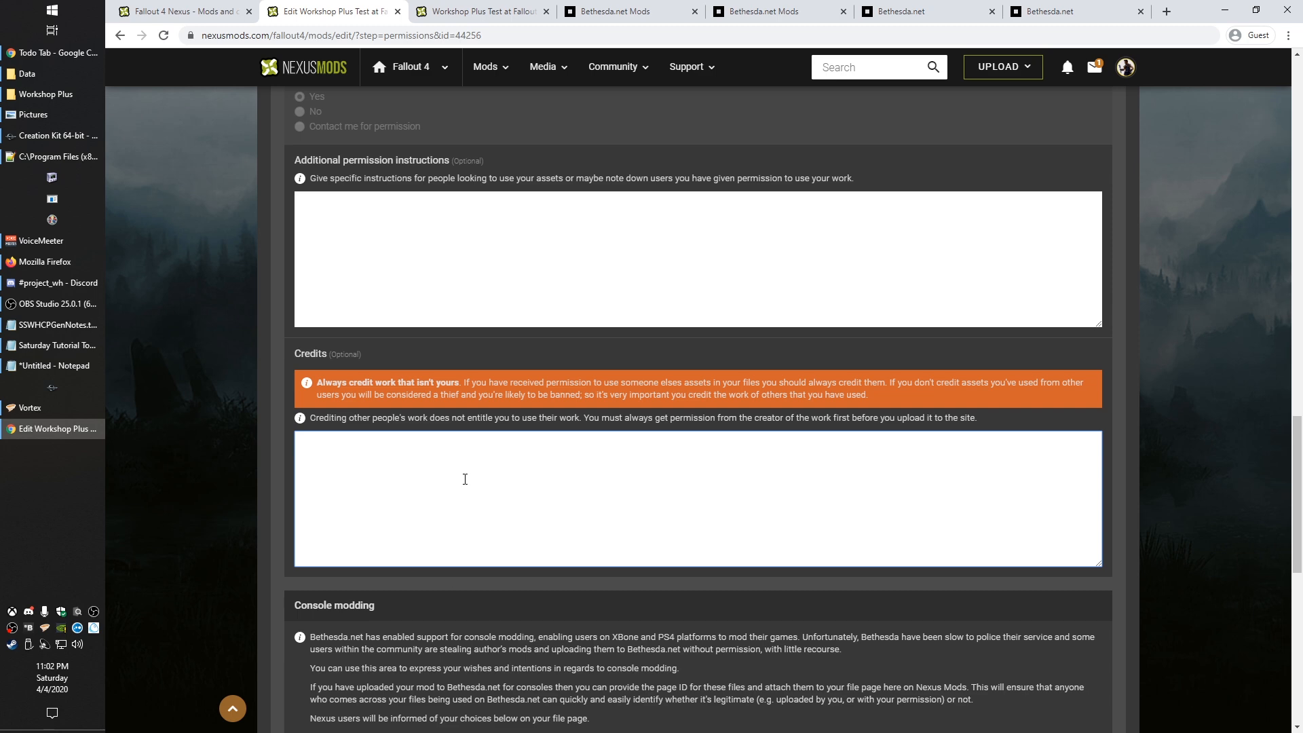
left_click(332, 253)
scroll(358, 244, "up", 10)
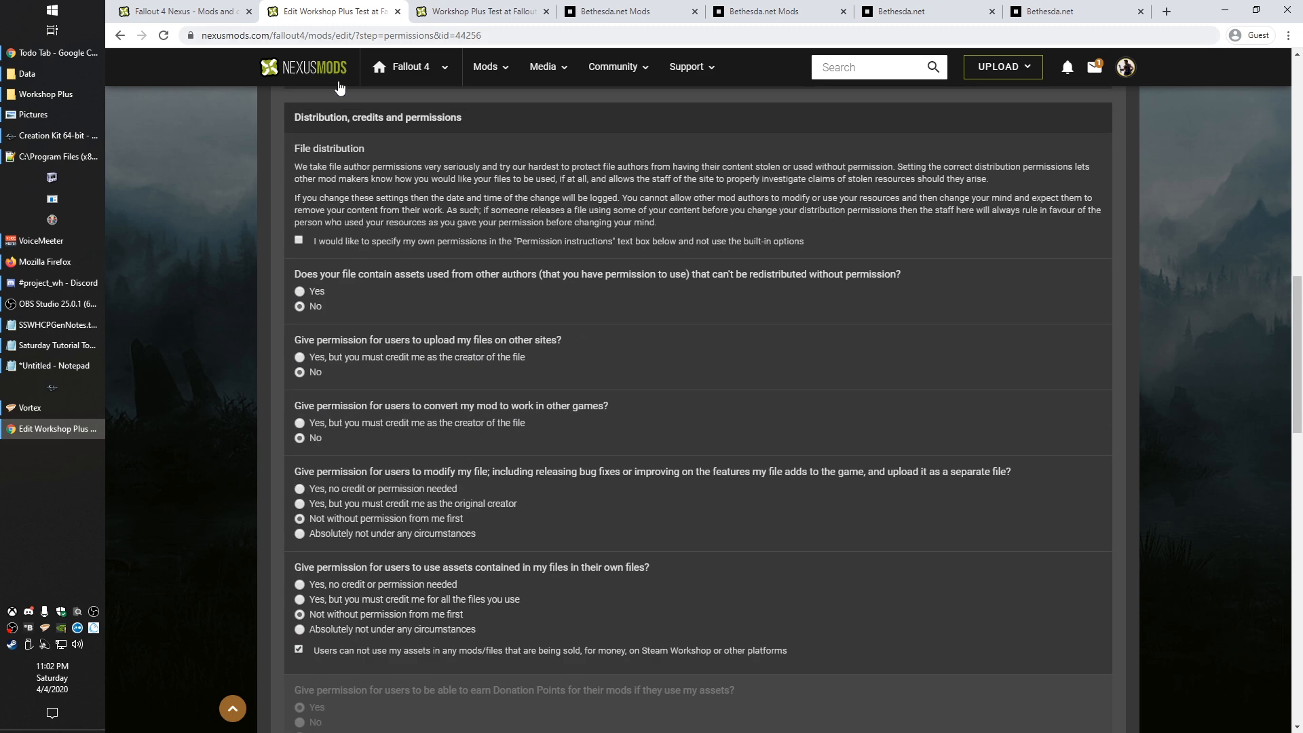
scroll(377, 507, "down", 7)
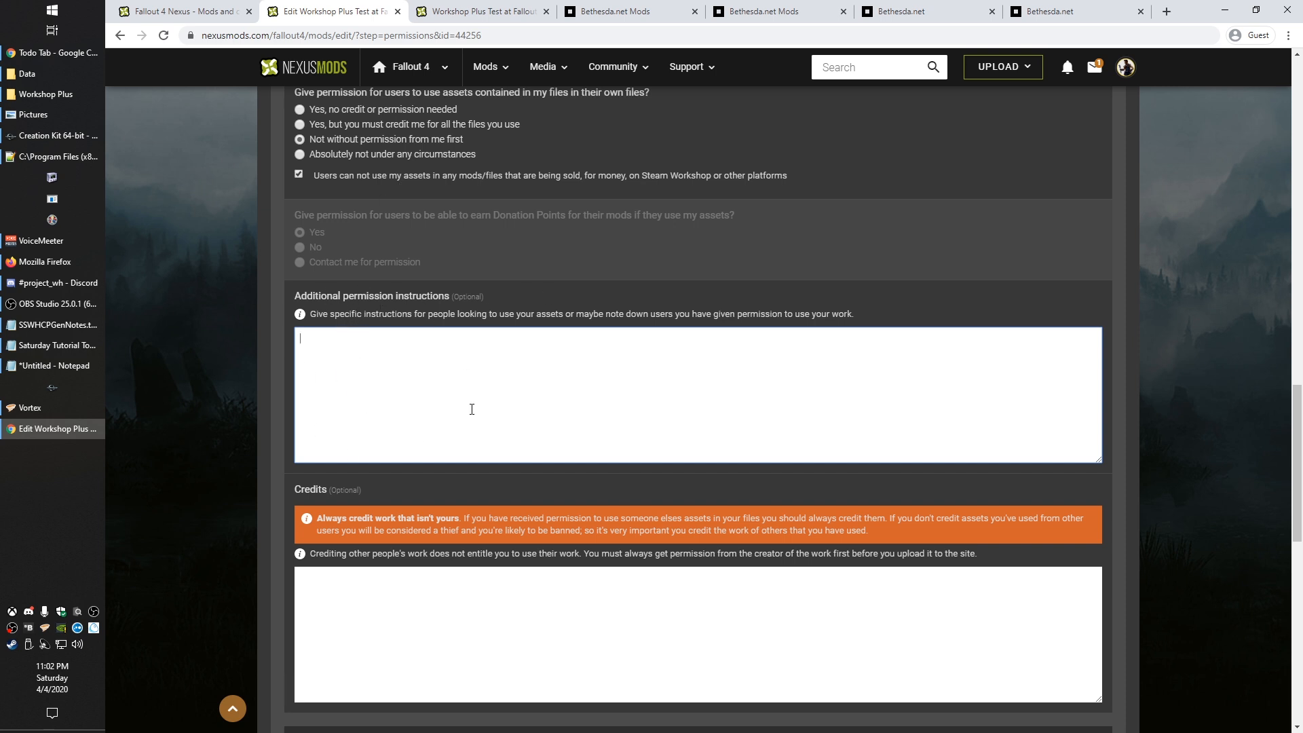
scroll(231, 455, "down", 3)
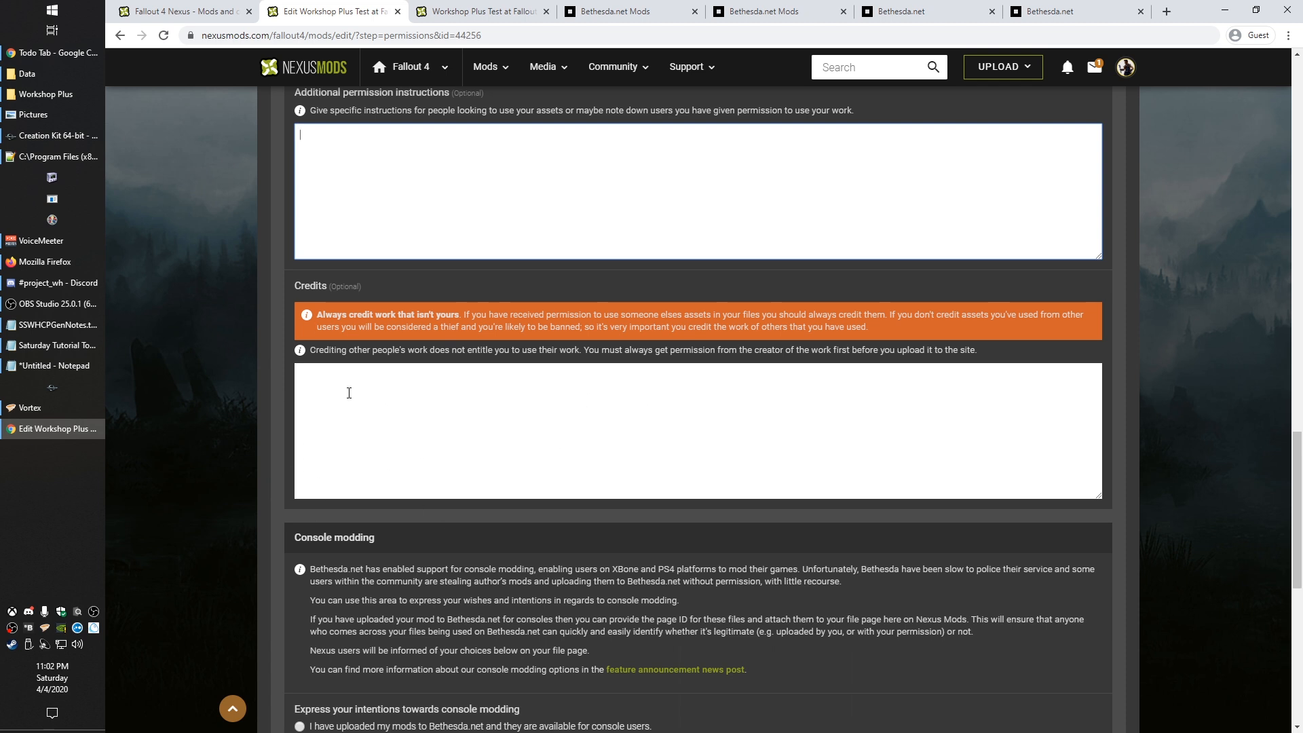
left_click(446, 443)
scroll(243, 394, "down", 3)
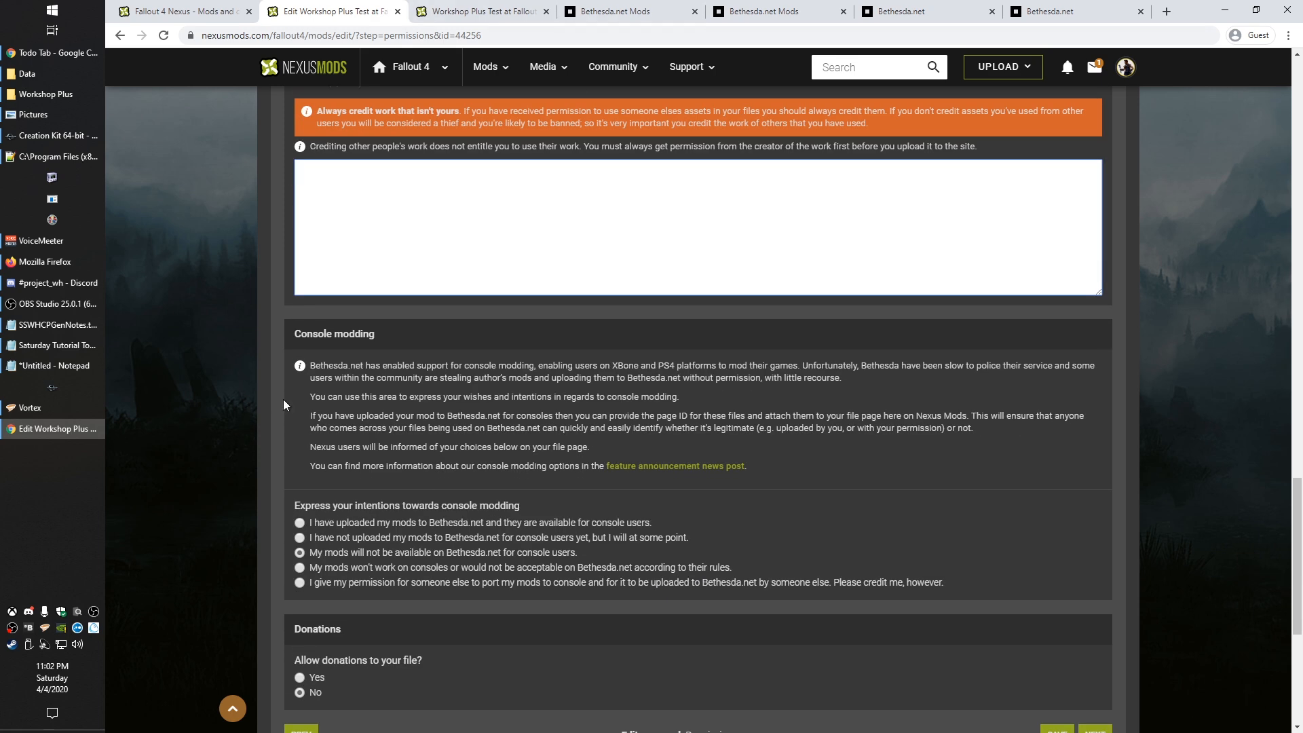
Set the console modding intention to mods uploaded to Bethesda.net and available for console users, and locate the Xbox Upload Test ID in its page address
scroll(277, 465, "down", 2)
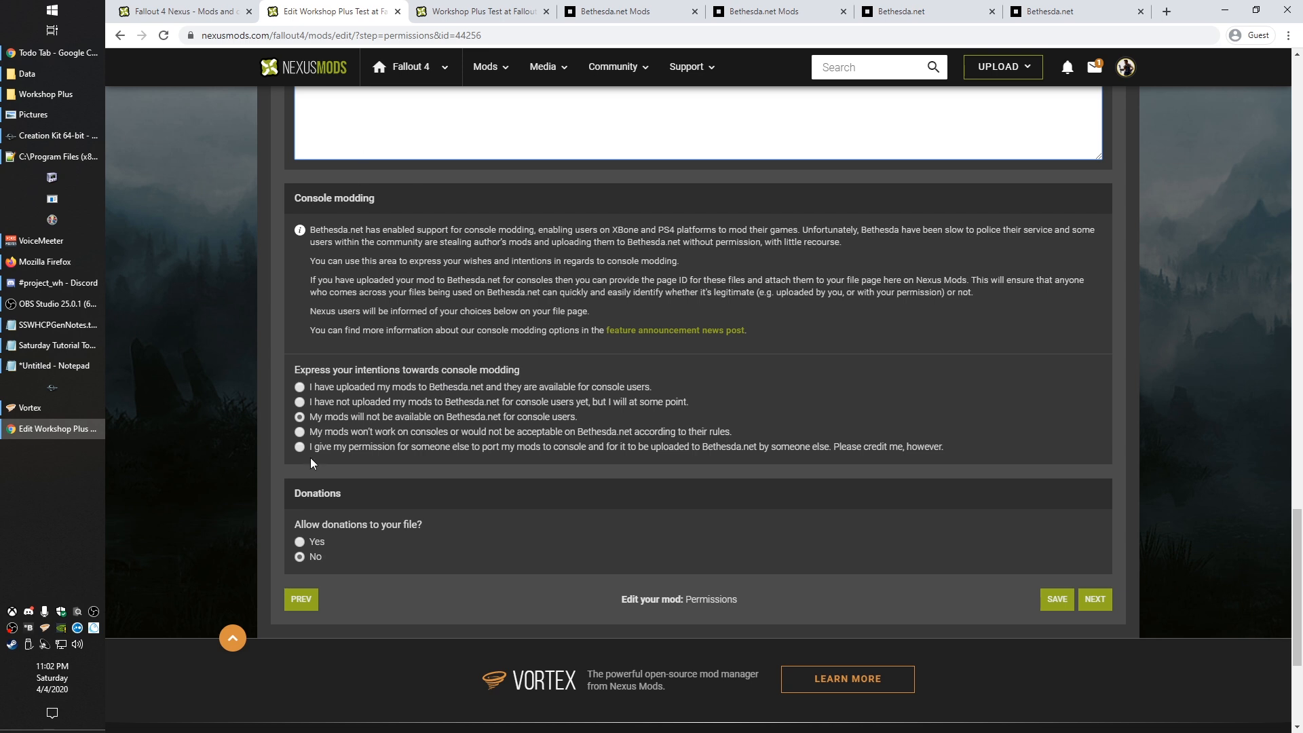
left_click(300, 388)
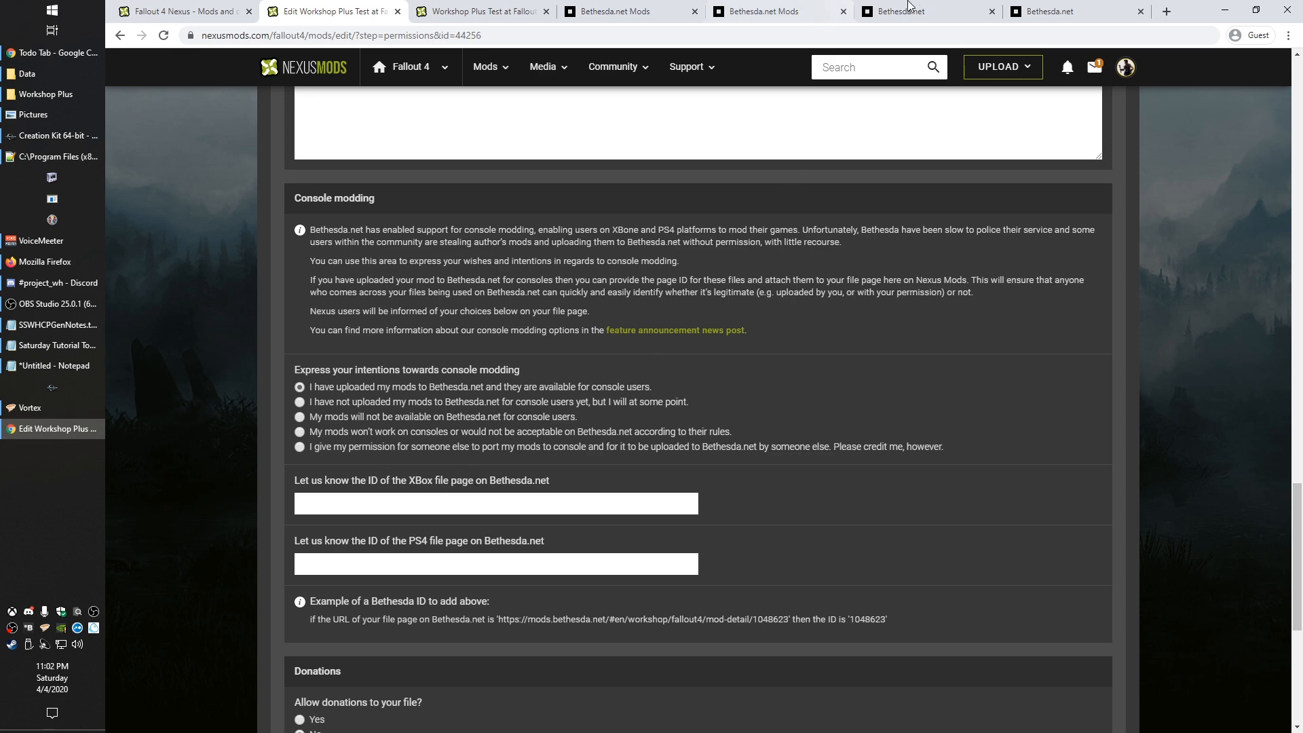
left_click(1068, 10)
double_click(481, 40)
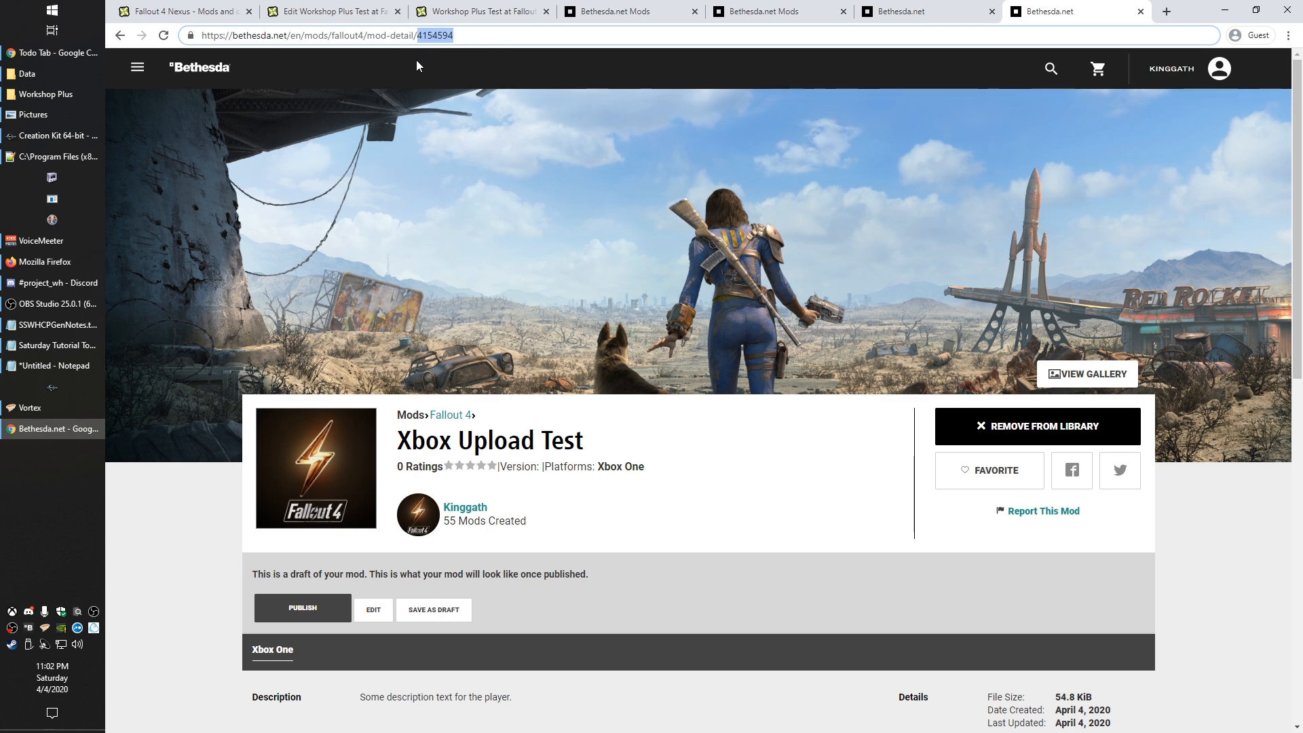
left_click(341, 7)
left_click(343, 513)
scroll(373, 546, "down", 2)
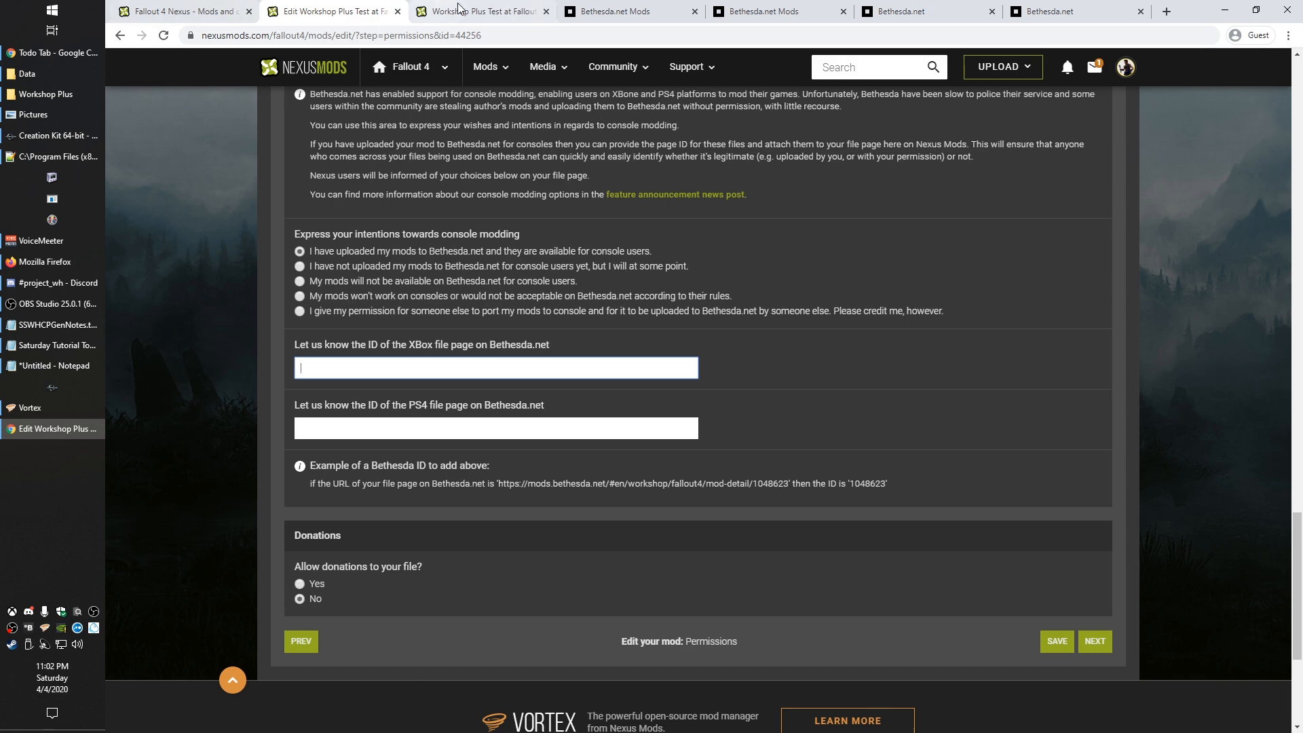
Open the Post-apocalyptic homemade weapons. Replacer mod page and examine its donation options before returning to the mod edit form
left_click(204, 11)
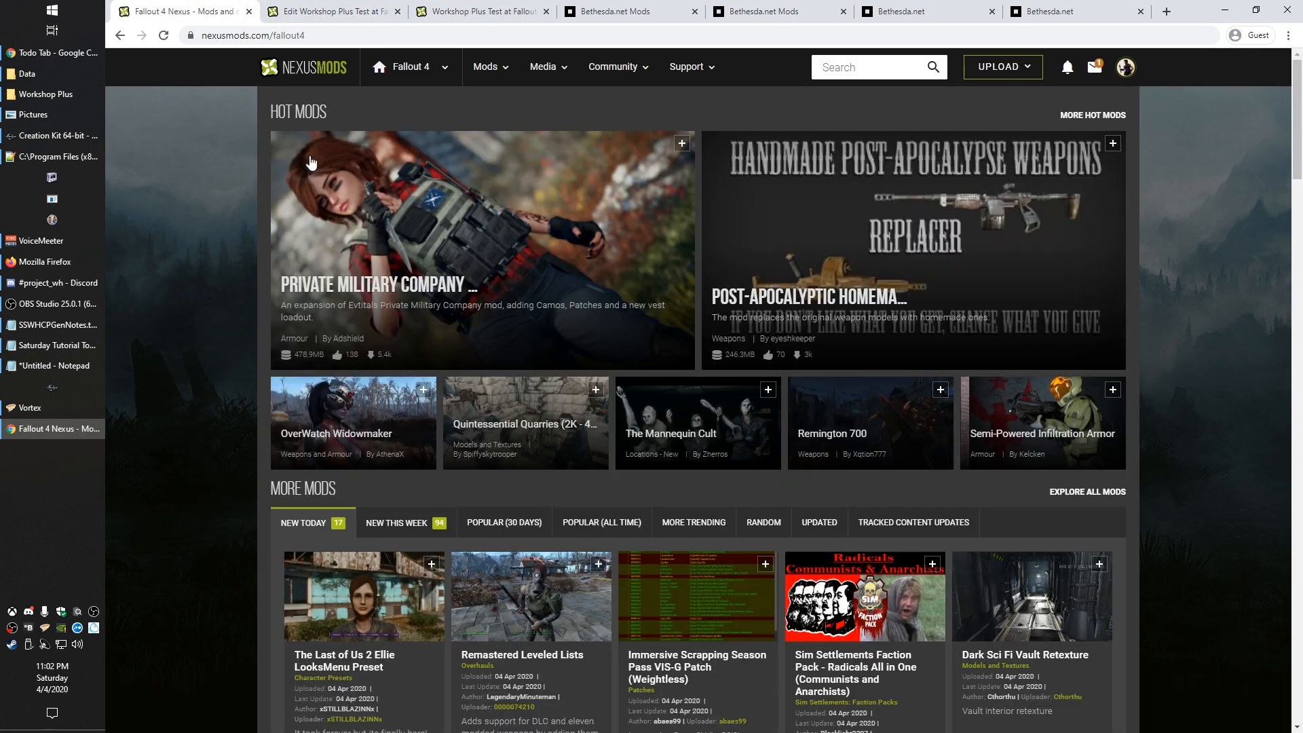
left_click(785, 185)
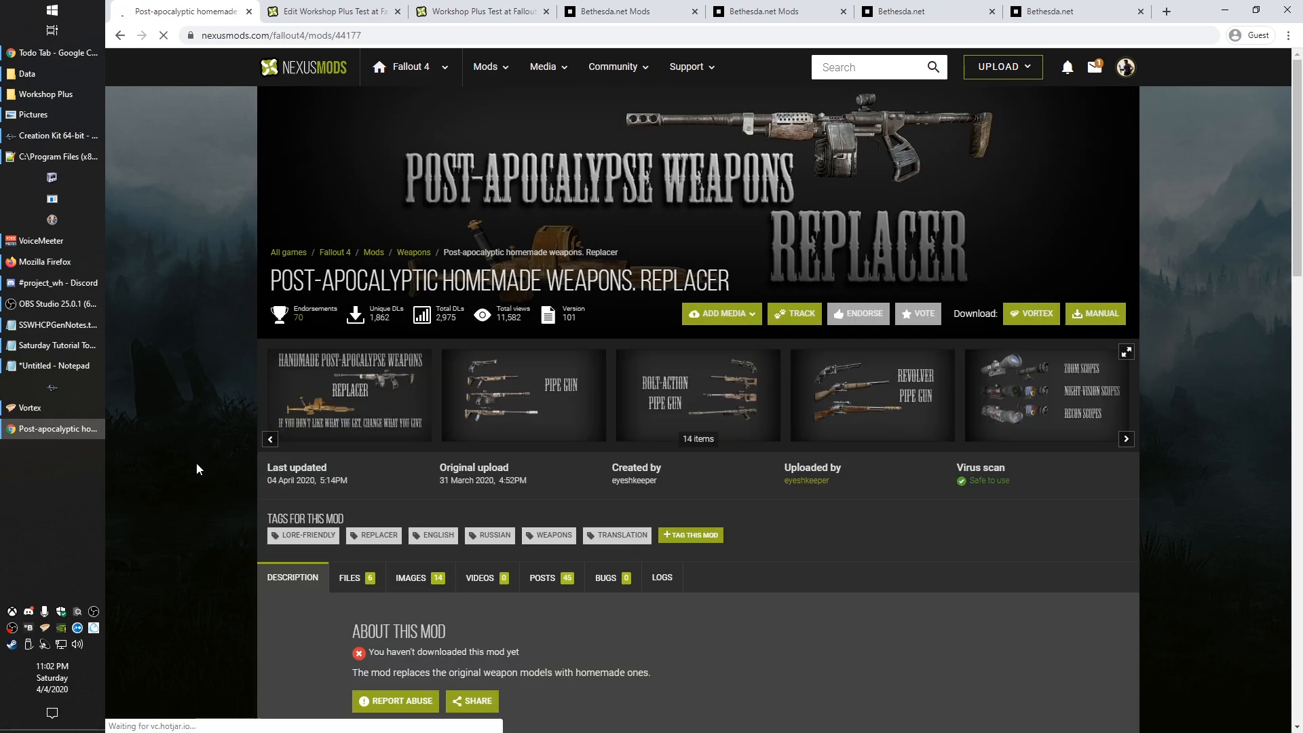
scroll(229, 507, "down", 10)
left_click(415, 348)
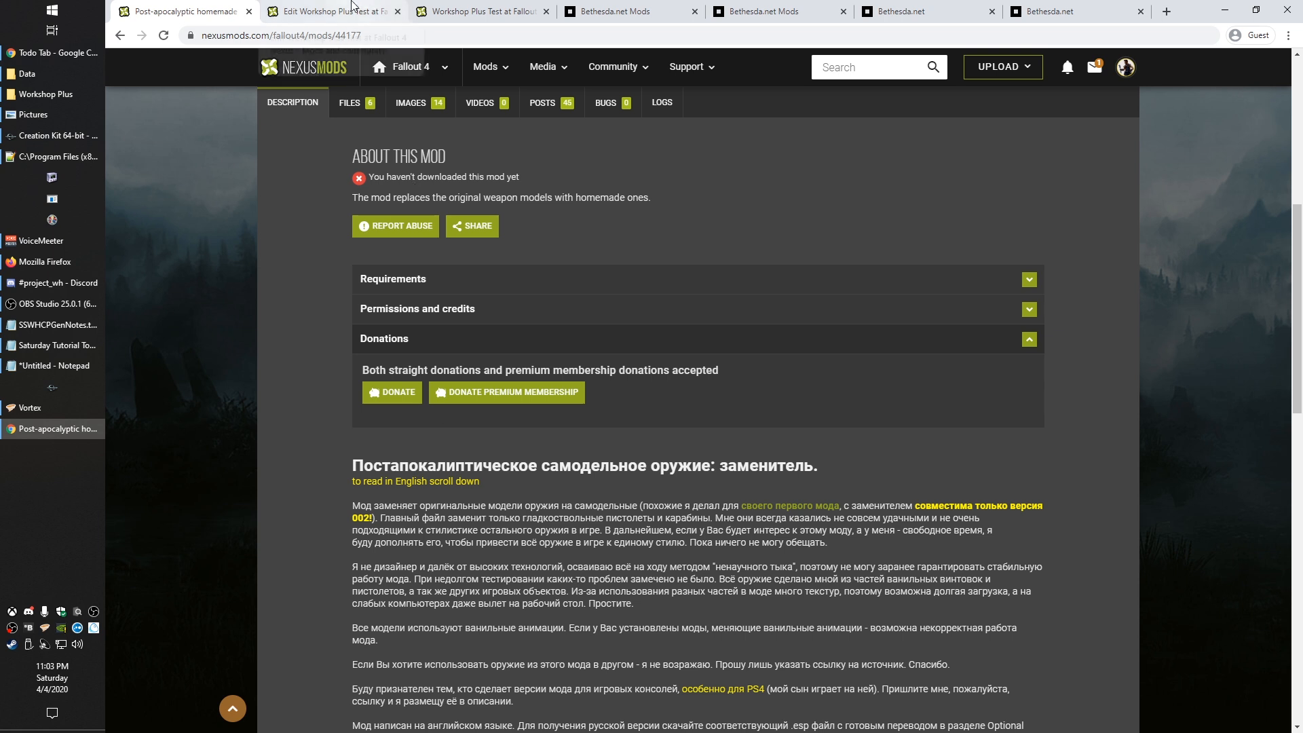
left_click(376, 7)
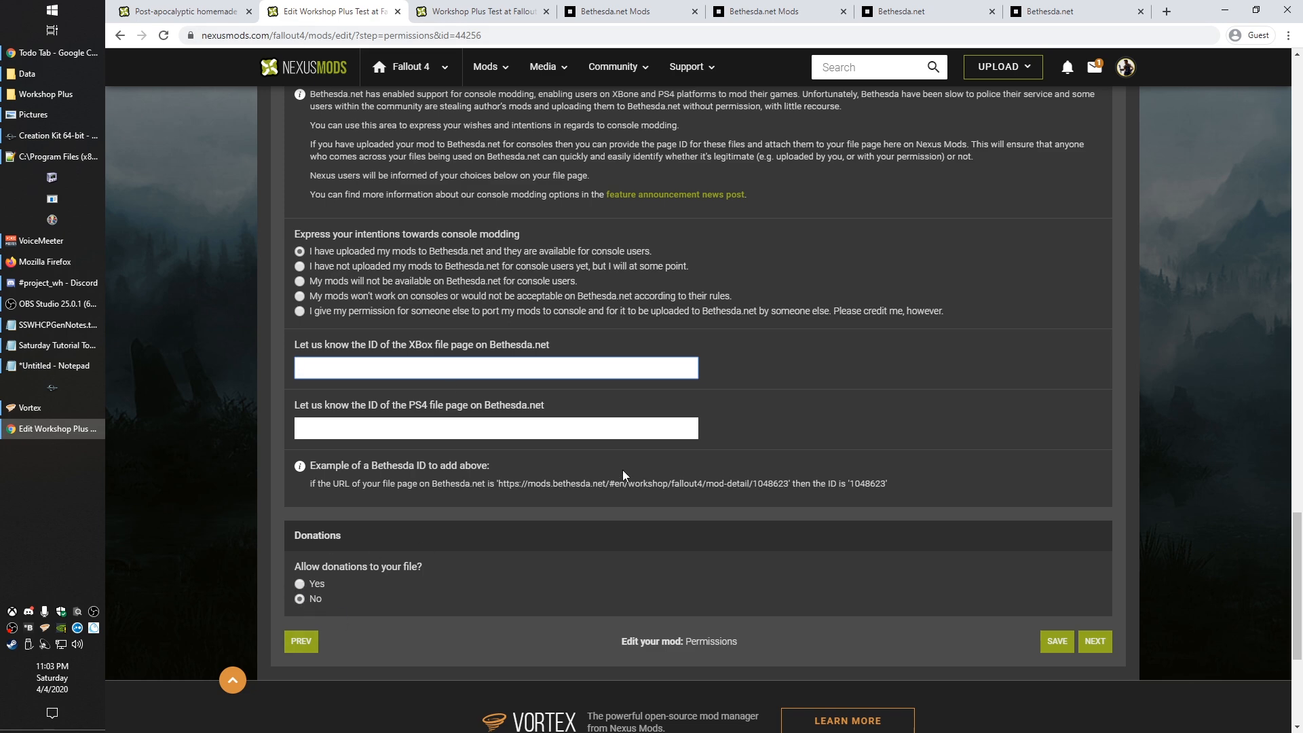
Allow donations to the file without choosing any donation button placement, and save the permissions stage
scroll(412, 483, "down", 6)
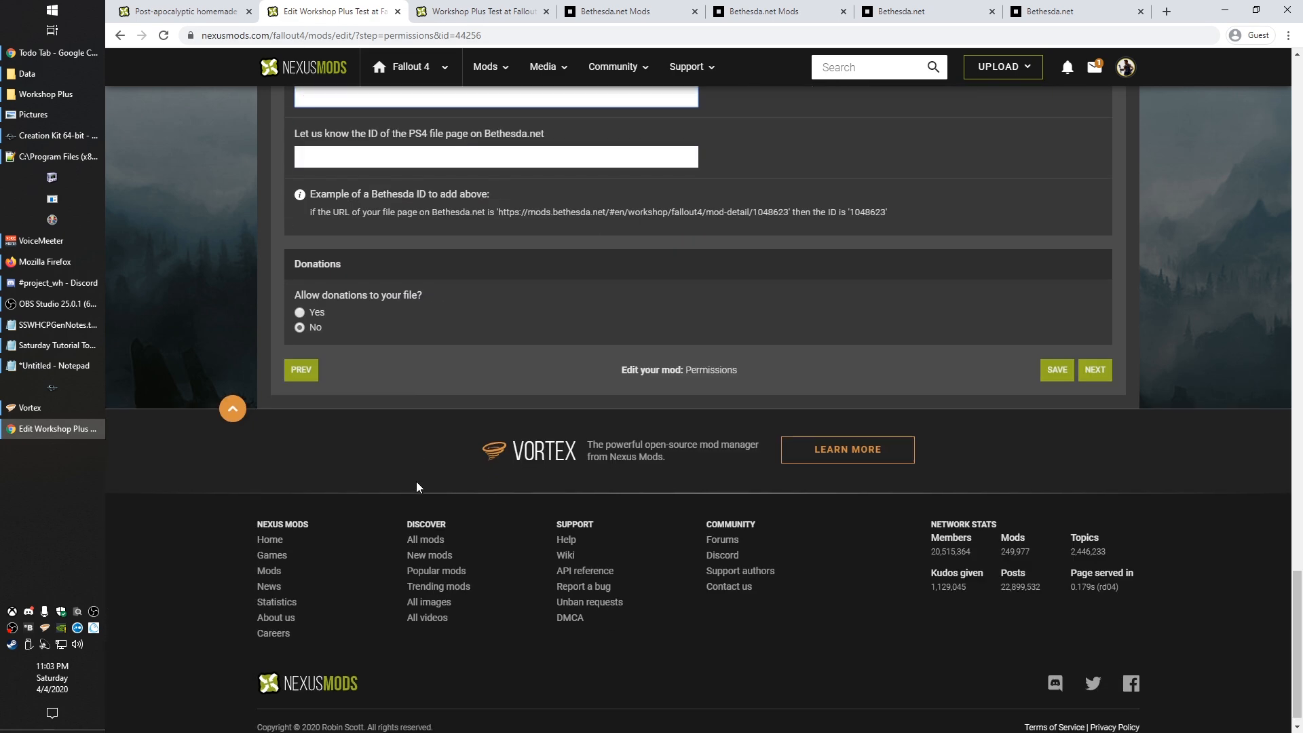
scroll(522, 339, "up", 1)
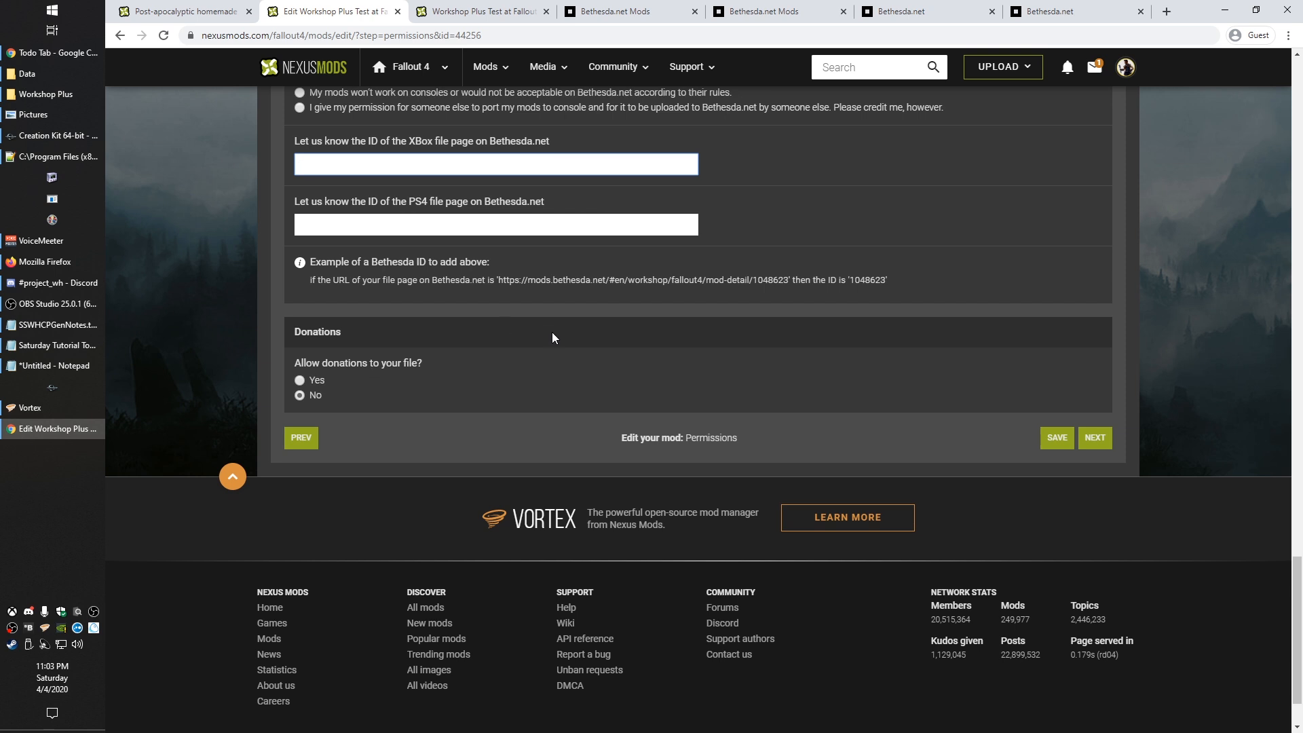
left_click(300, 380)
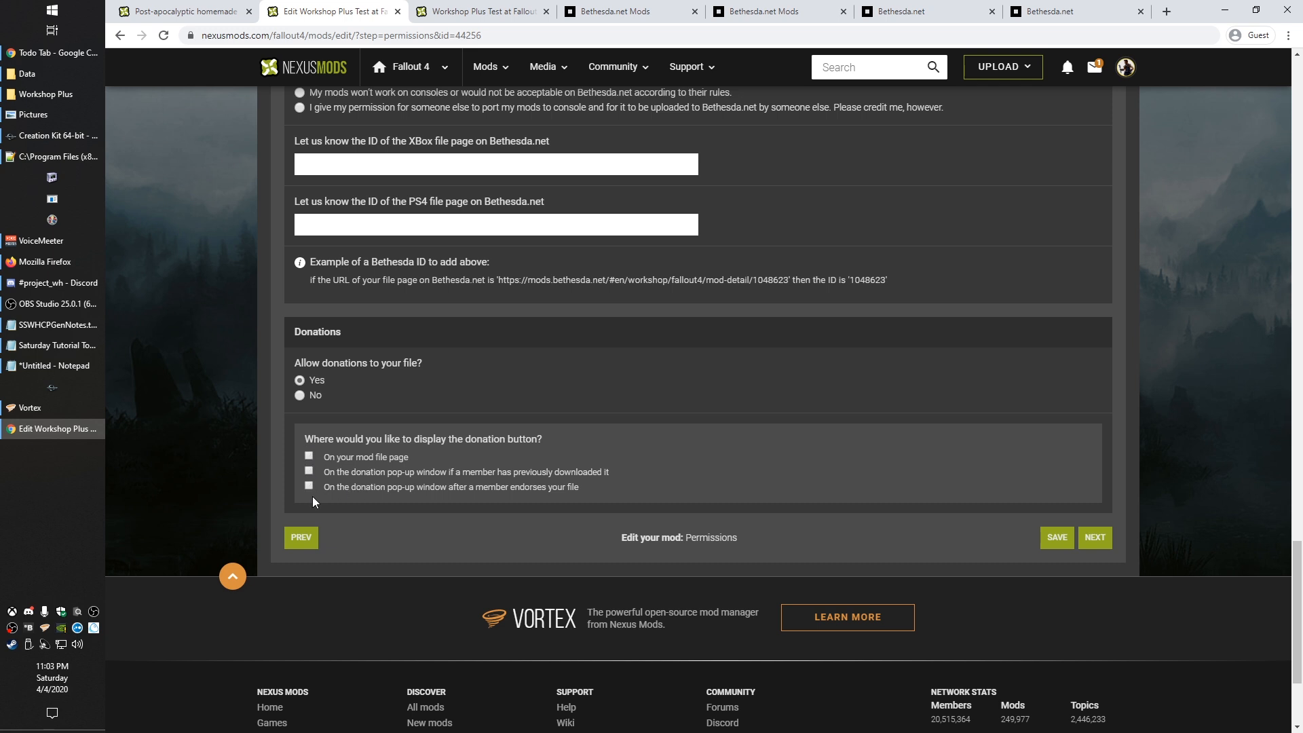
left_click(1044, 536)
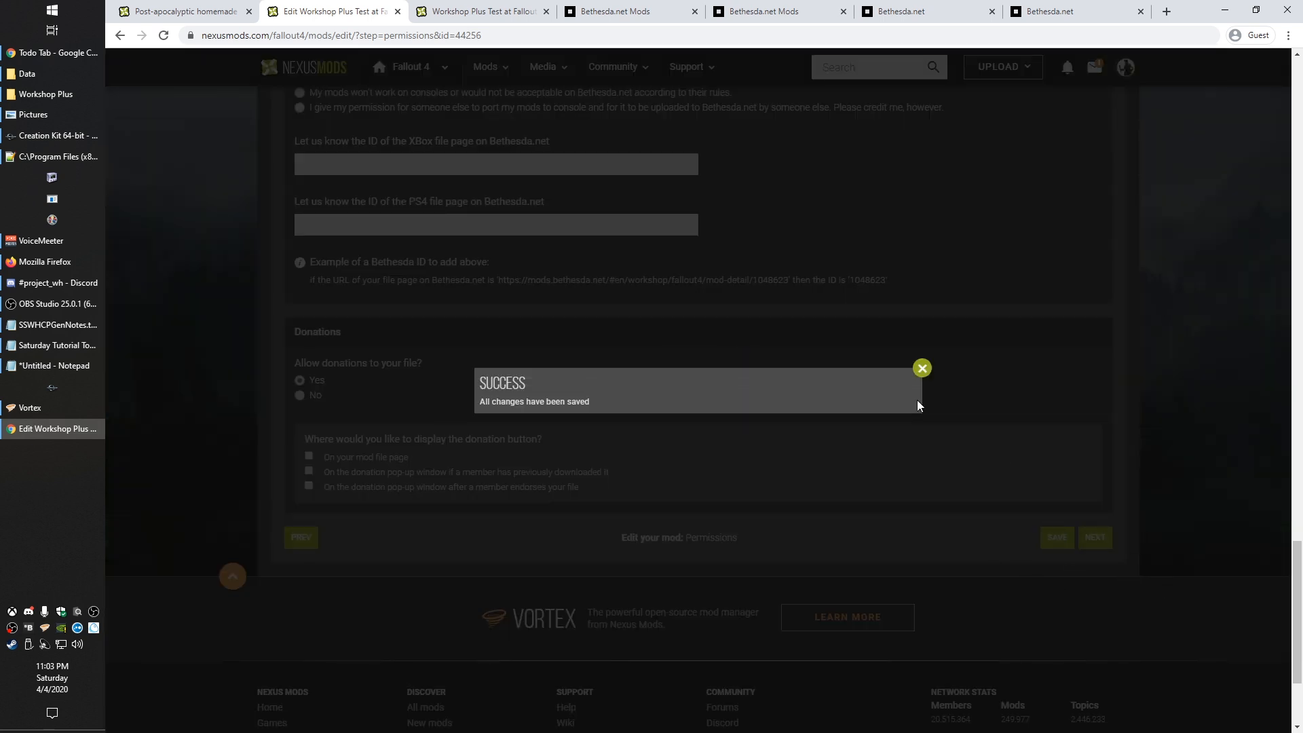
left_click(922, 369)
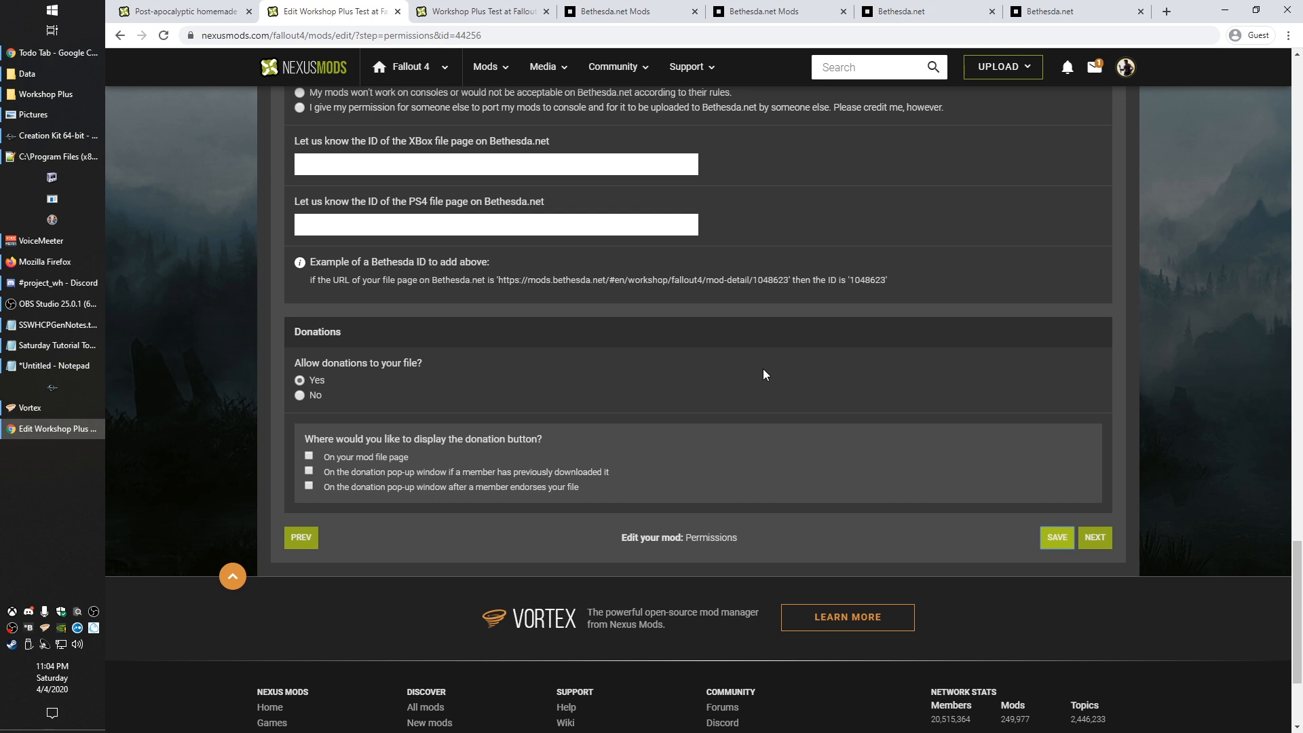
Continue to the requirements and mirrors stage and view the account options to locate My wallet
left_click(1094, 539)
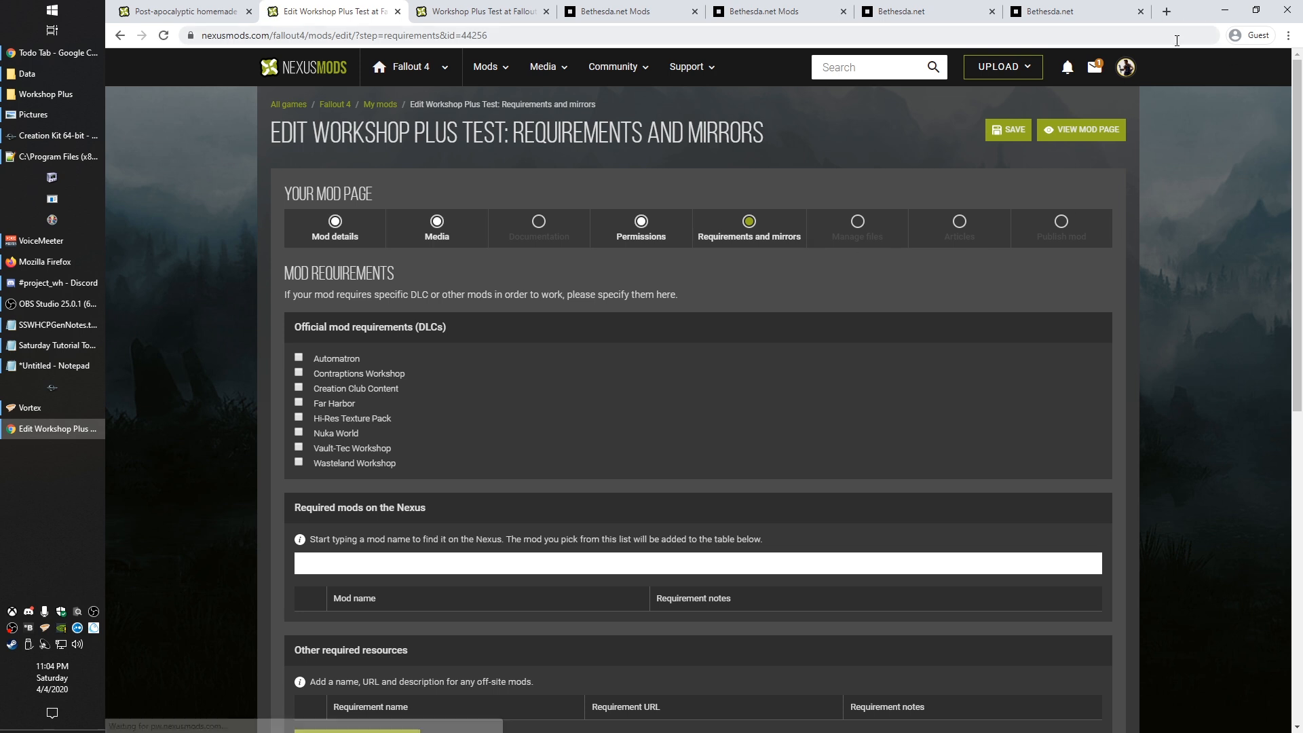
left_click(1124, 71)
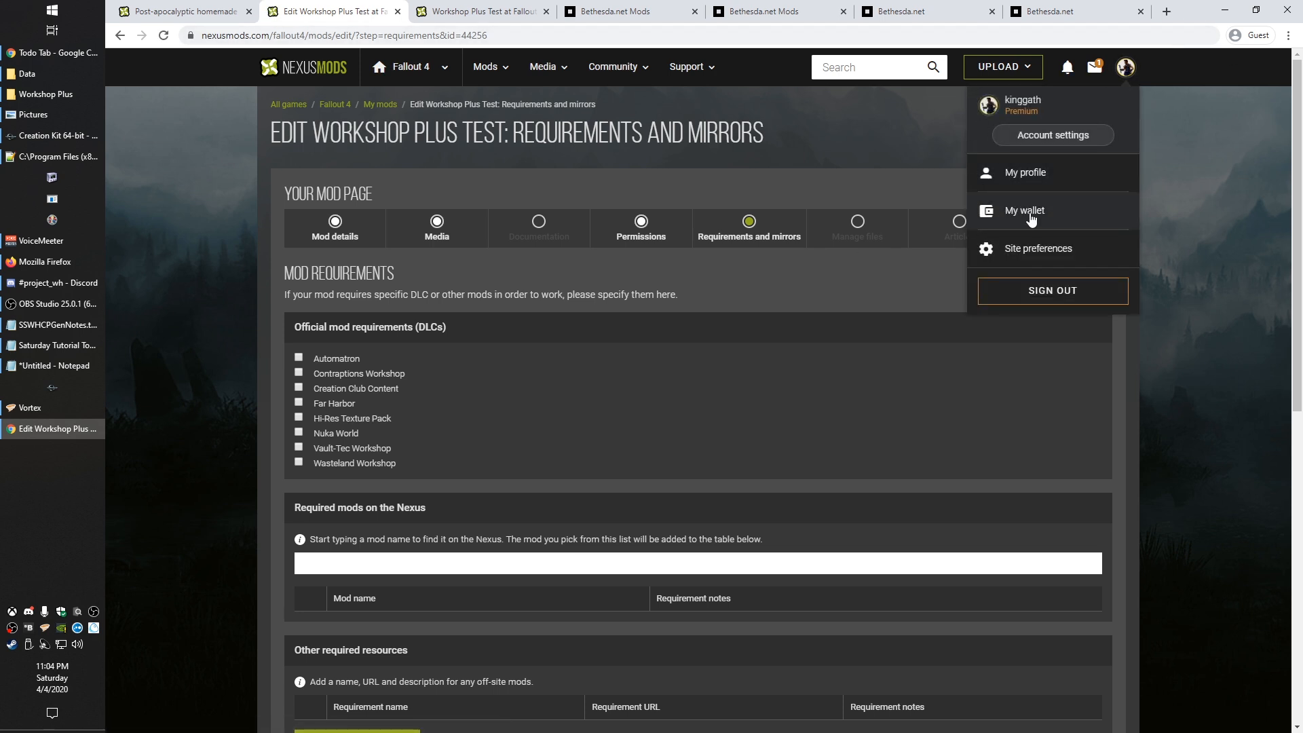
left_click_drag(753, 391, 736, 407)
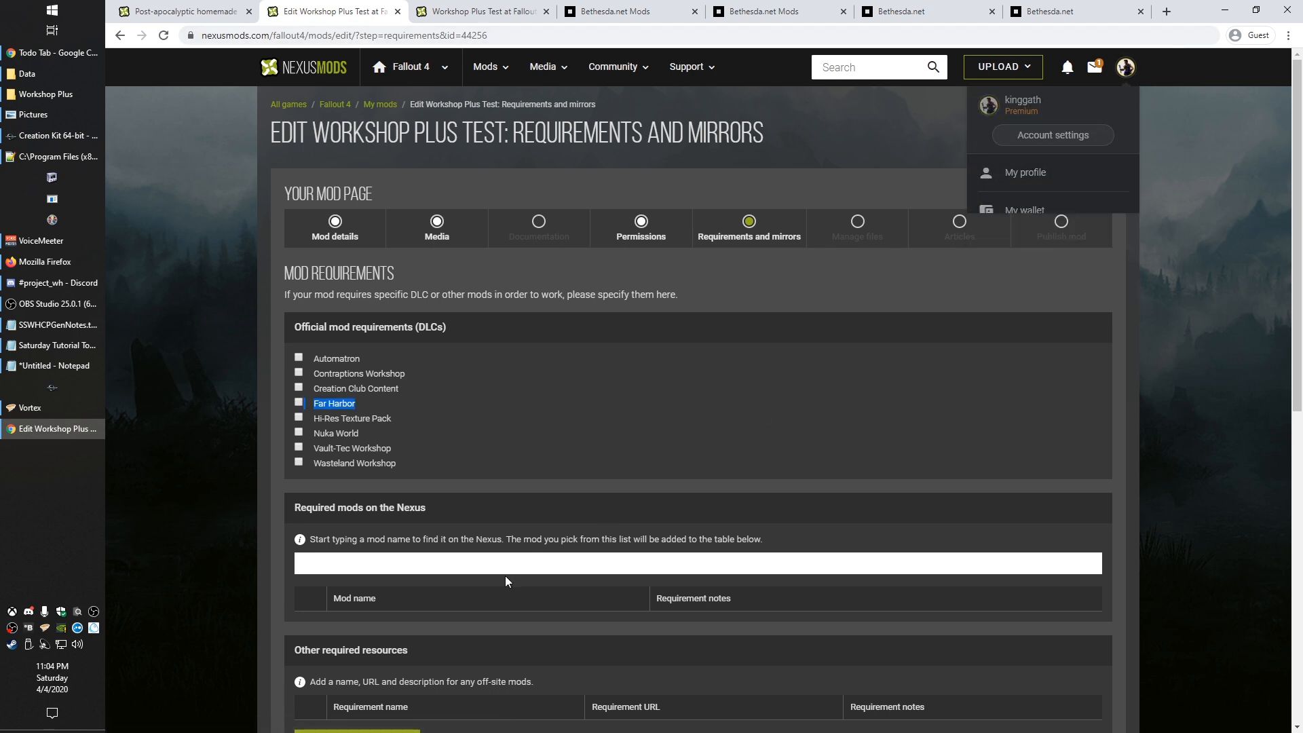
left_click(554, 278)
Find Sim Settlements on the Nexus and add it to the mod's required mods list without requirement notes
scroll(556, 325, "down", 2)
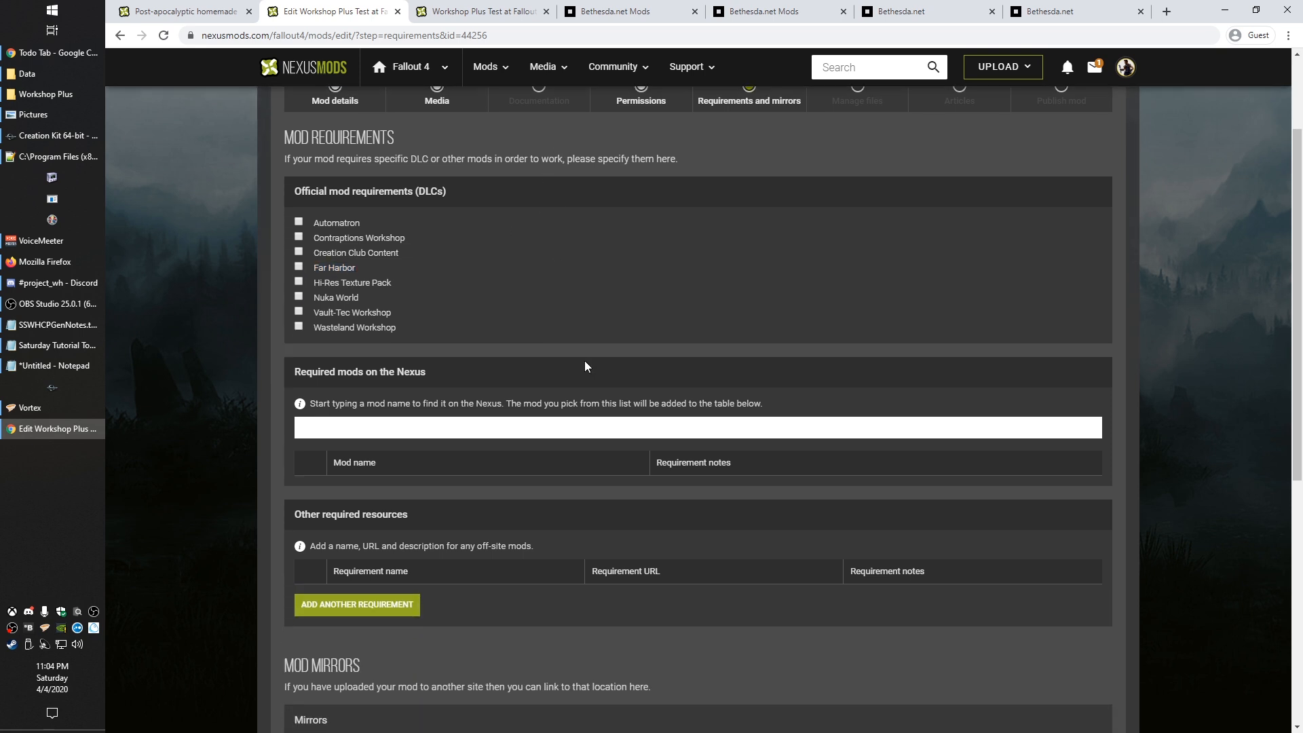
scroll(514, 366, "down", 2)
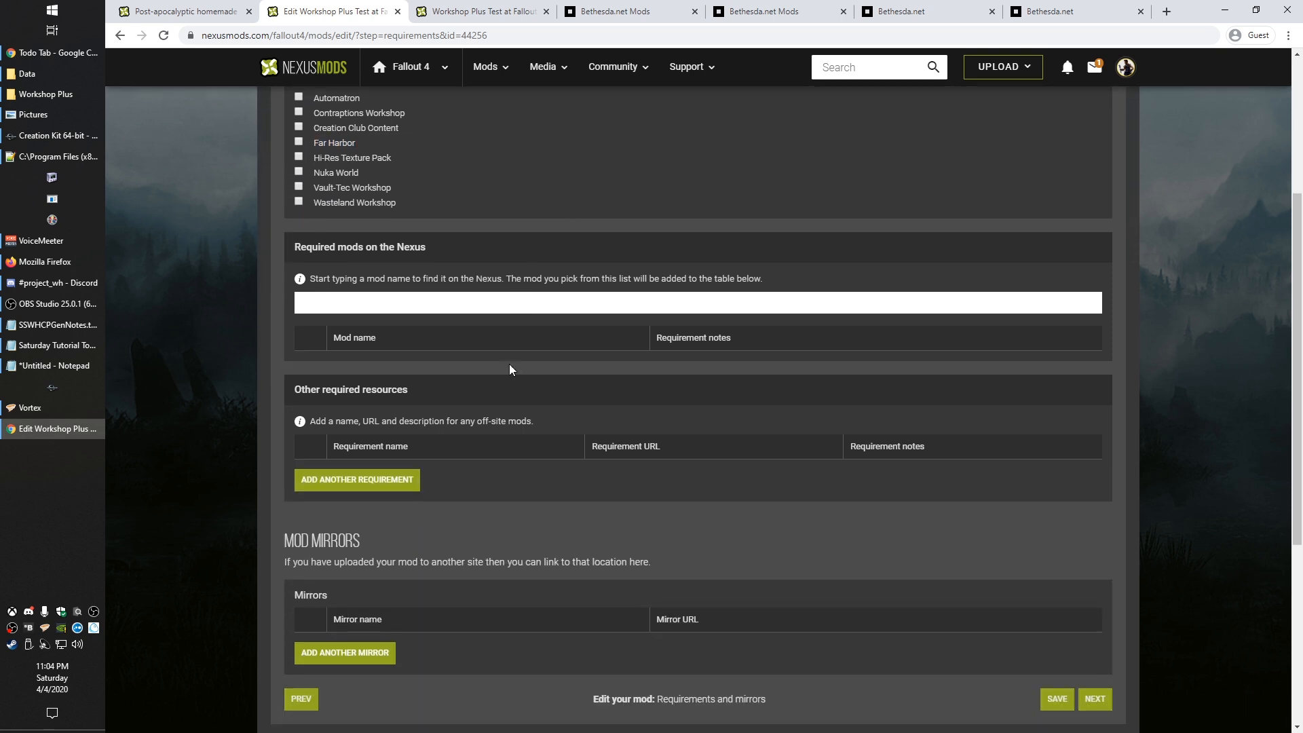
left_click(354, 292)
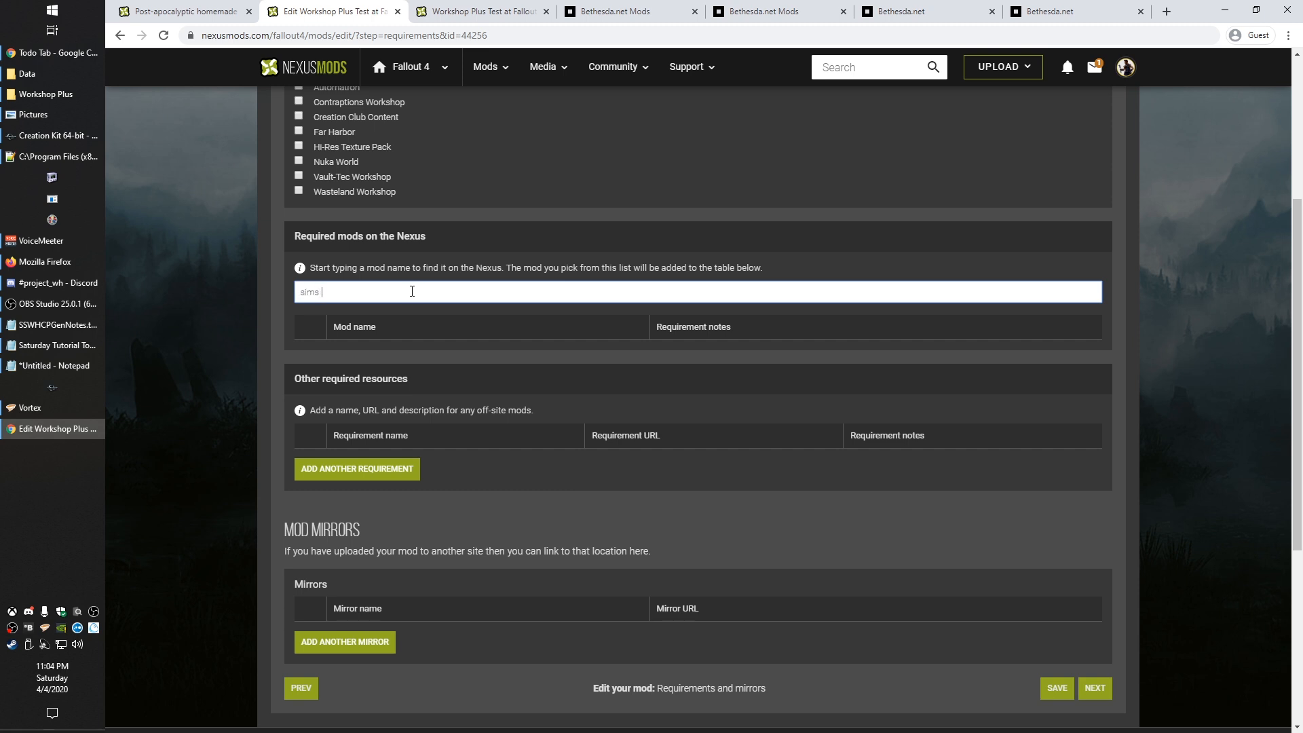
type("sim settl")
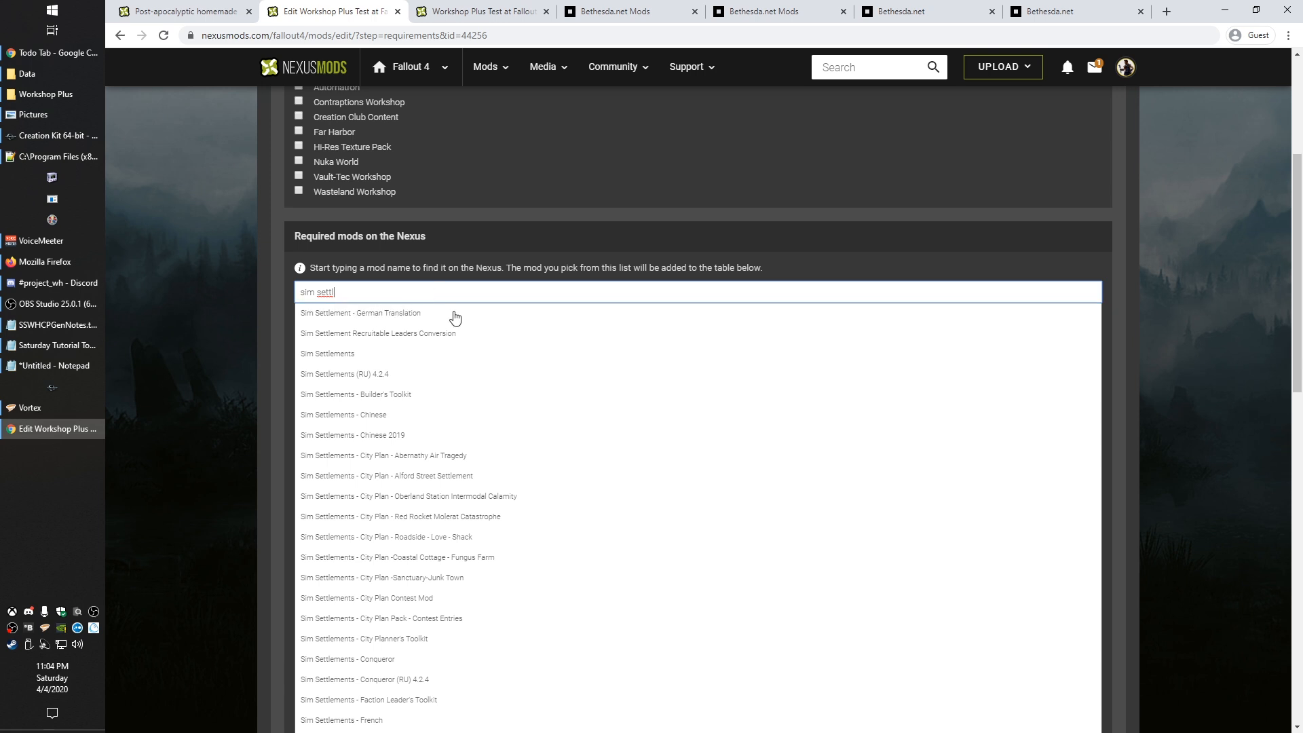
left_click(556, 354)
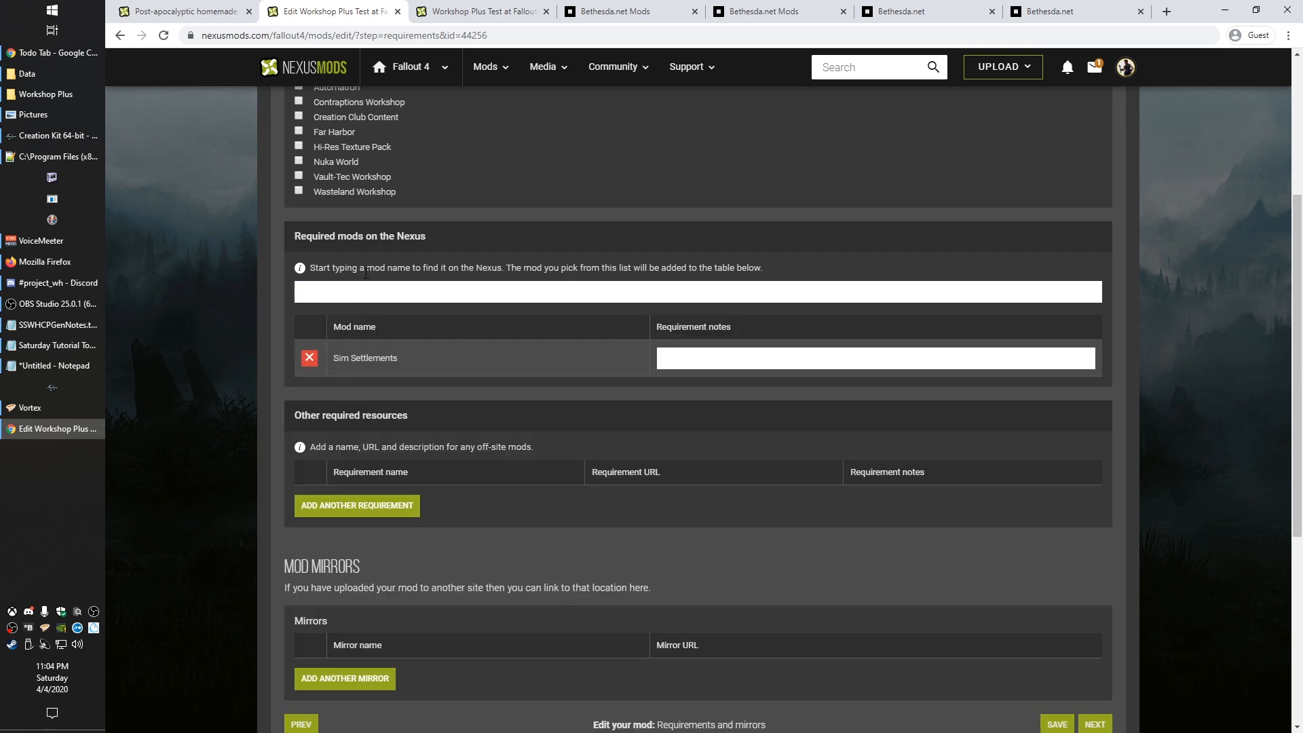
left_click(658, 359)
Examine the dependencies and the mods requiring this file on the Post-apocalyptic homemade weapons. Replacer page, and return to the requirements form
left_click(178, 13)
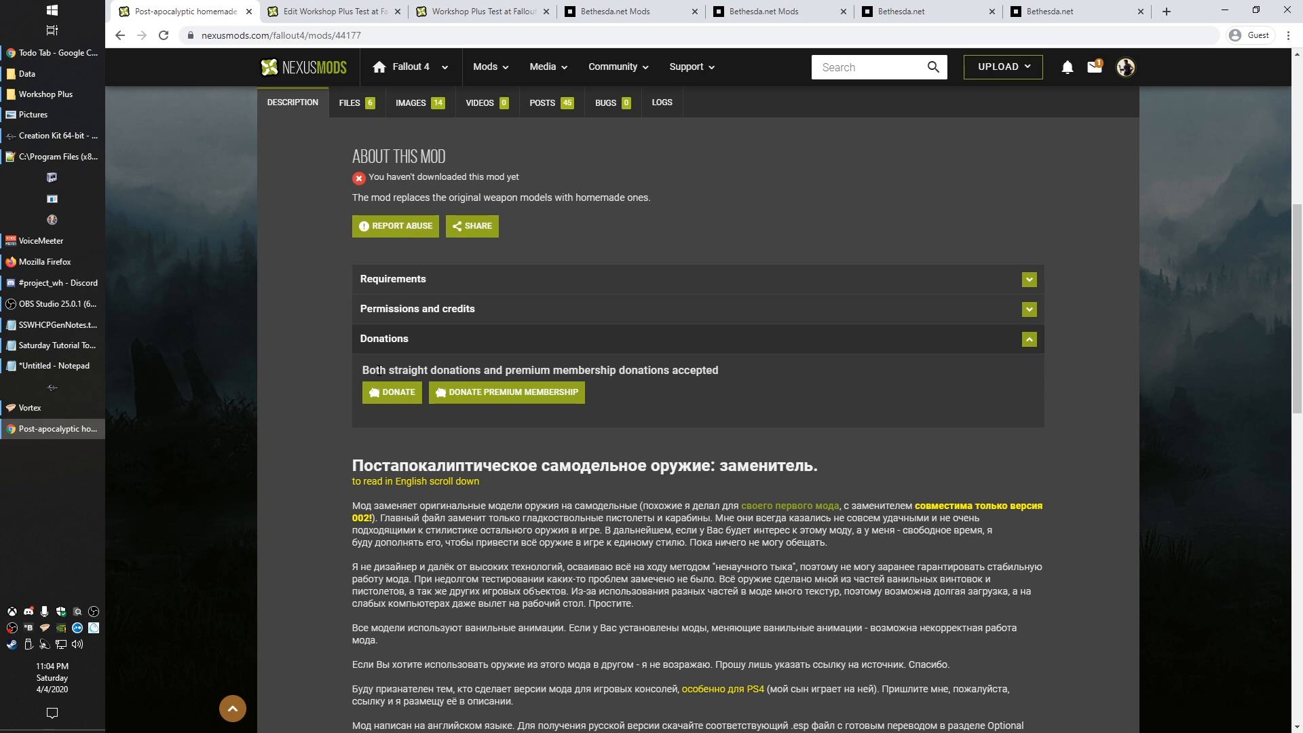
left_click(415, 281)
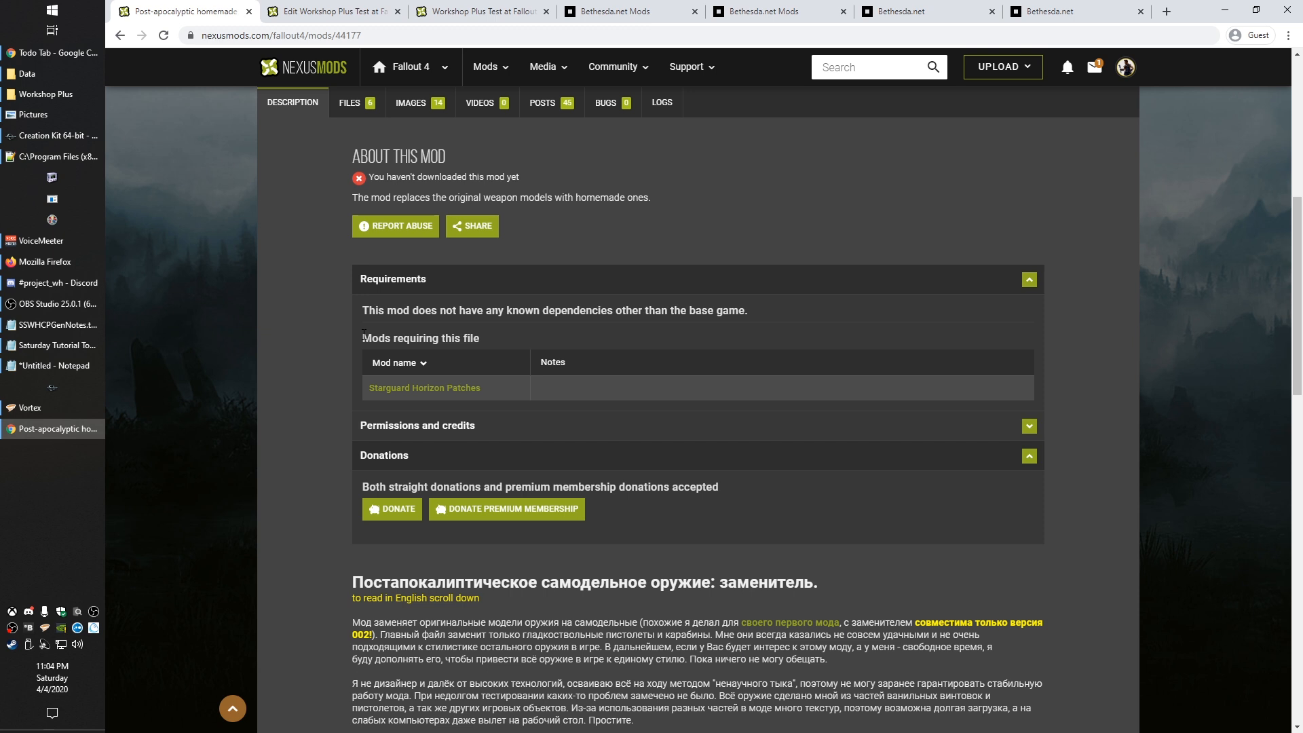
left_click_drag(360, 338, 511, 339)
left_click(510, 335)
scroll(334, 473, "up", 1)
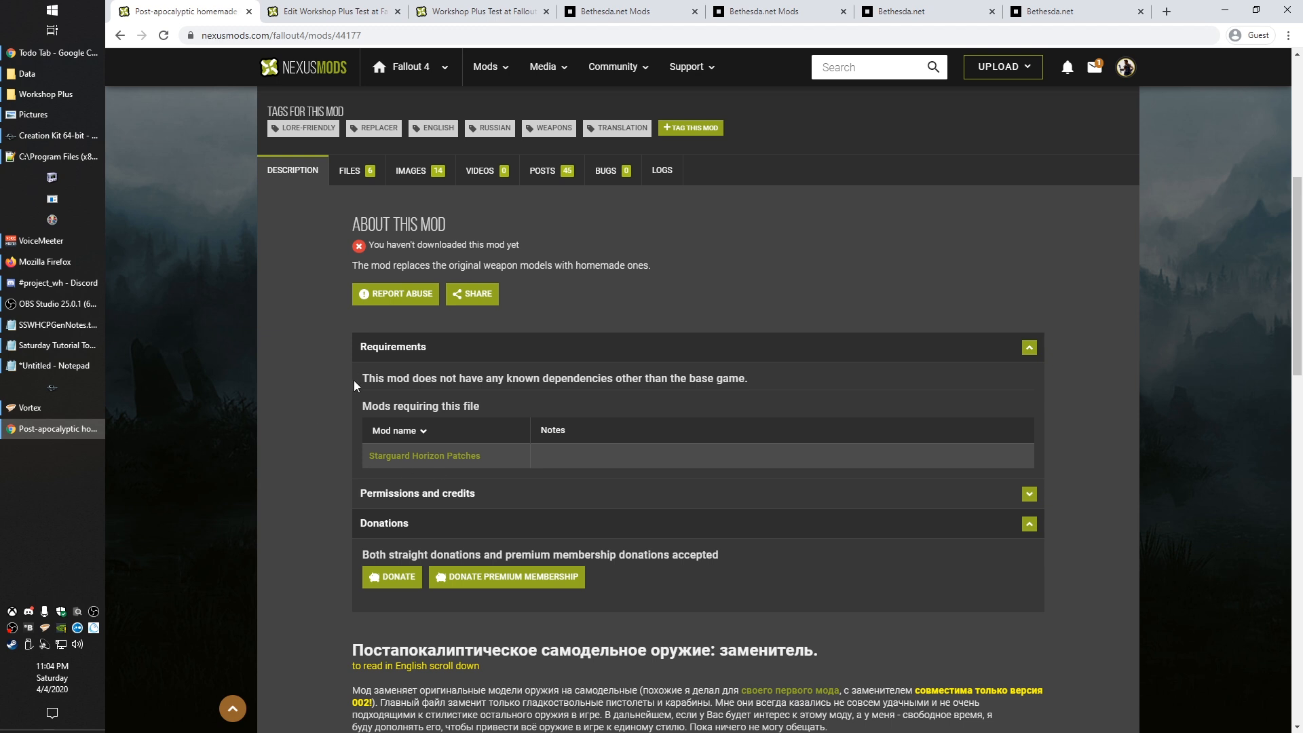
left_click_drag(363, 379, 789, 379)
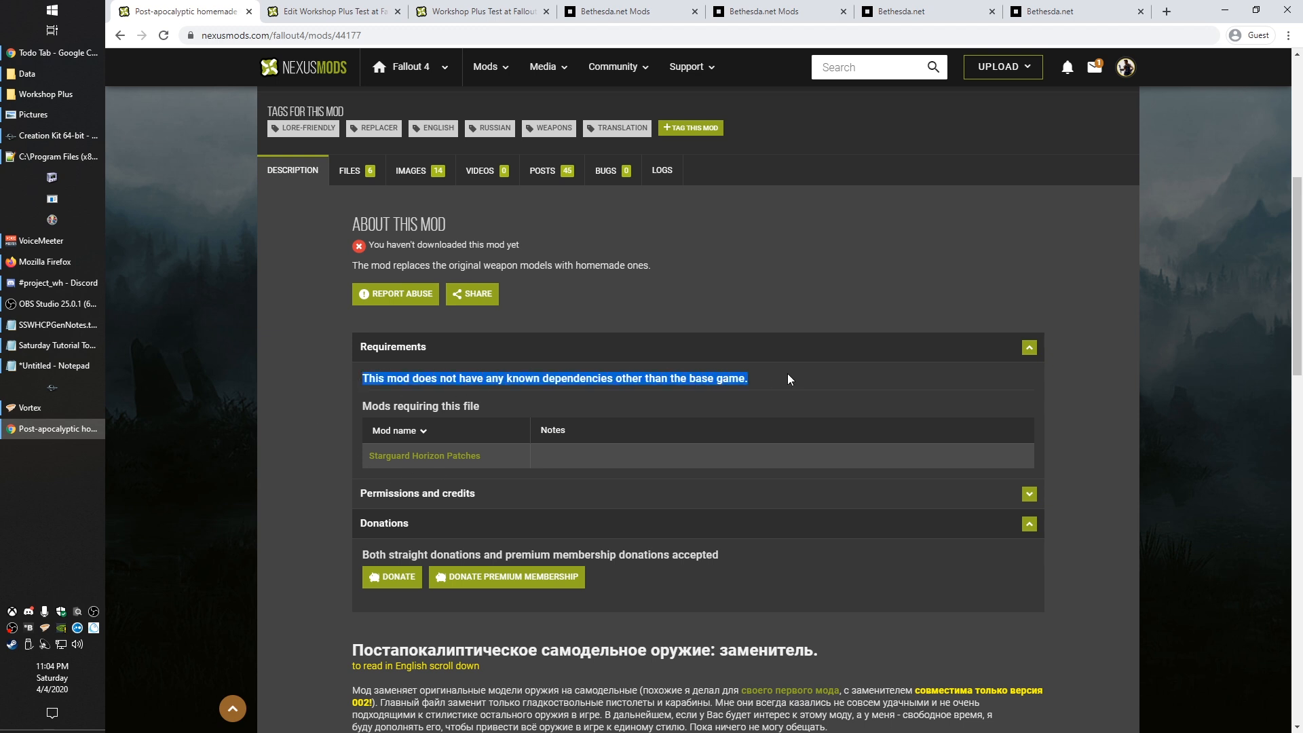
left_click(787, 379)
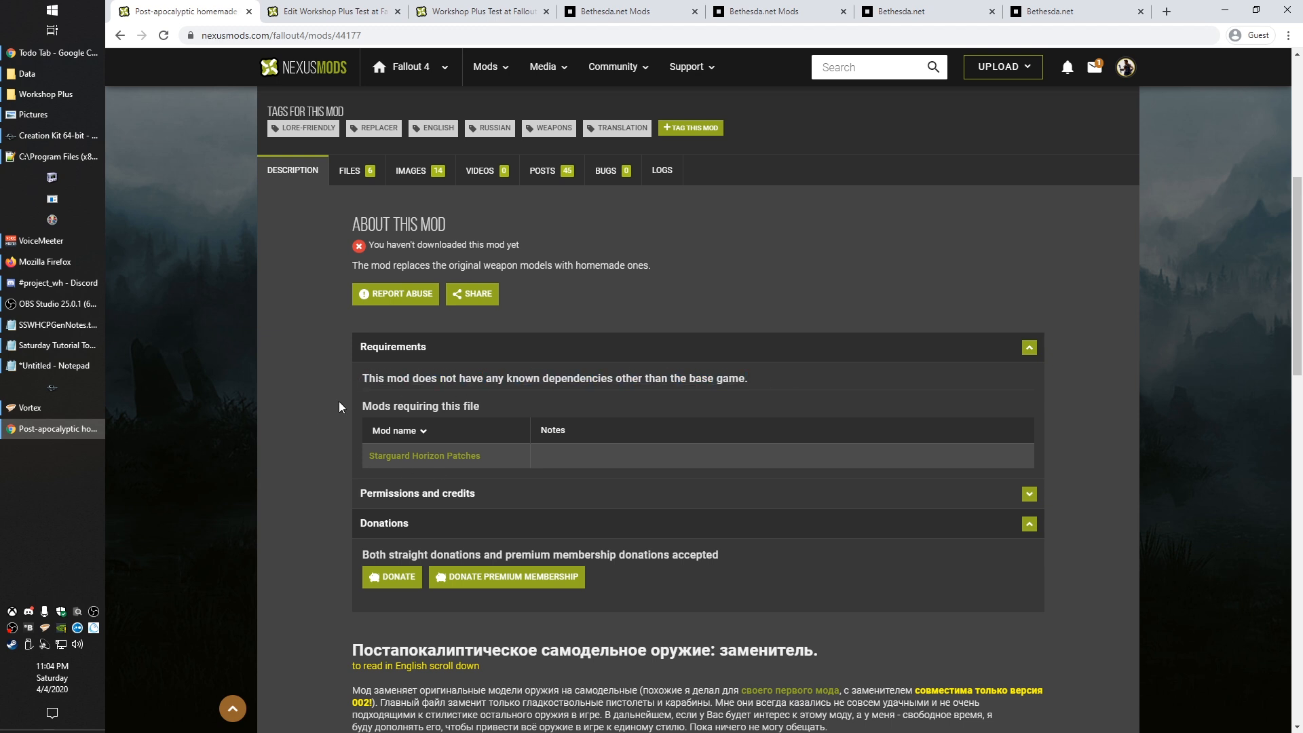
left_click_drag(360, 410, 452, 405)
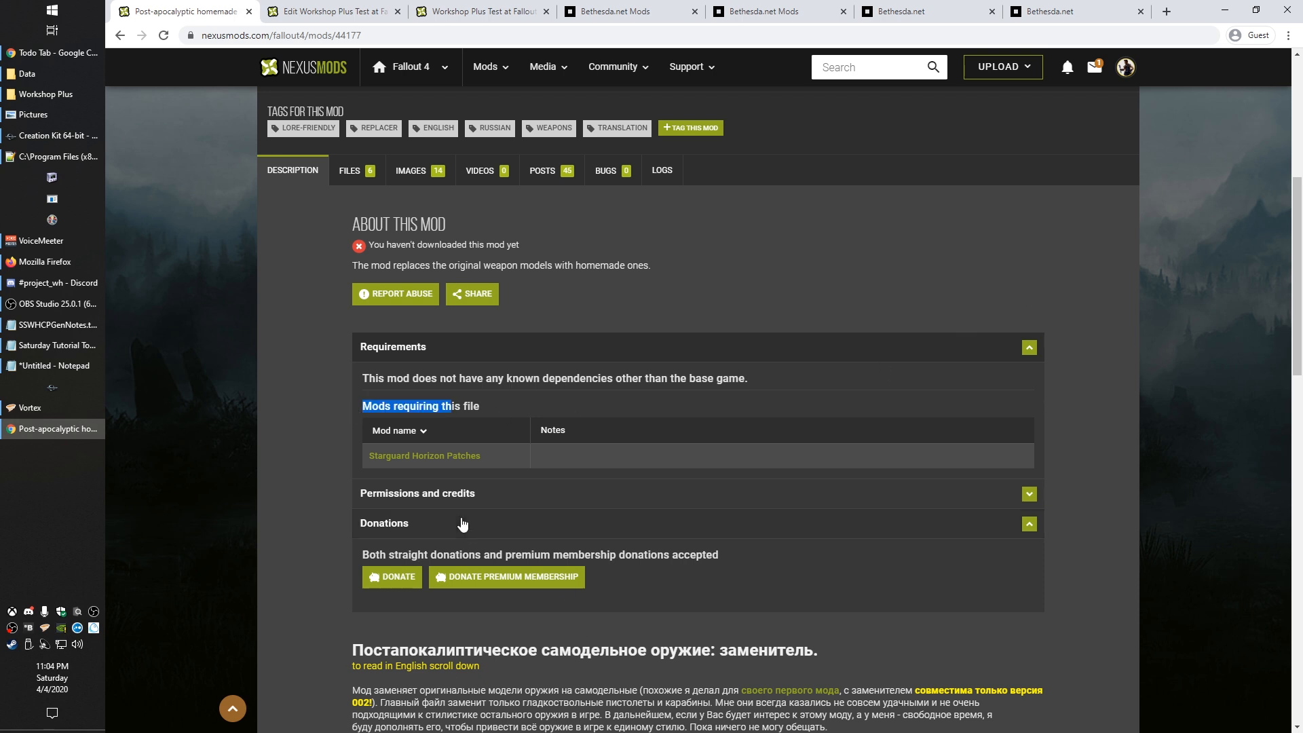
left_click_drag(371, 406, 552, 415)
left_click(369, 404)
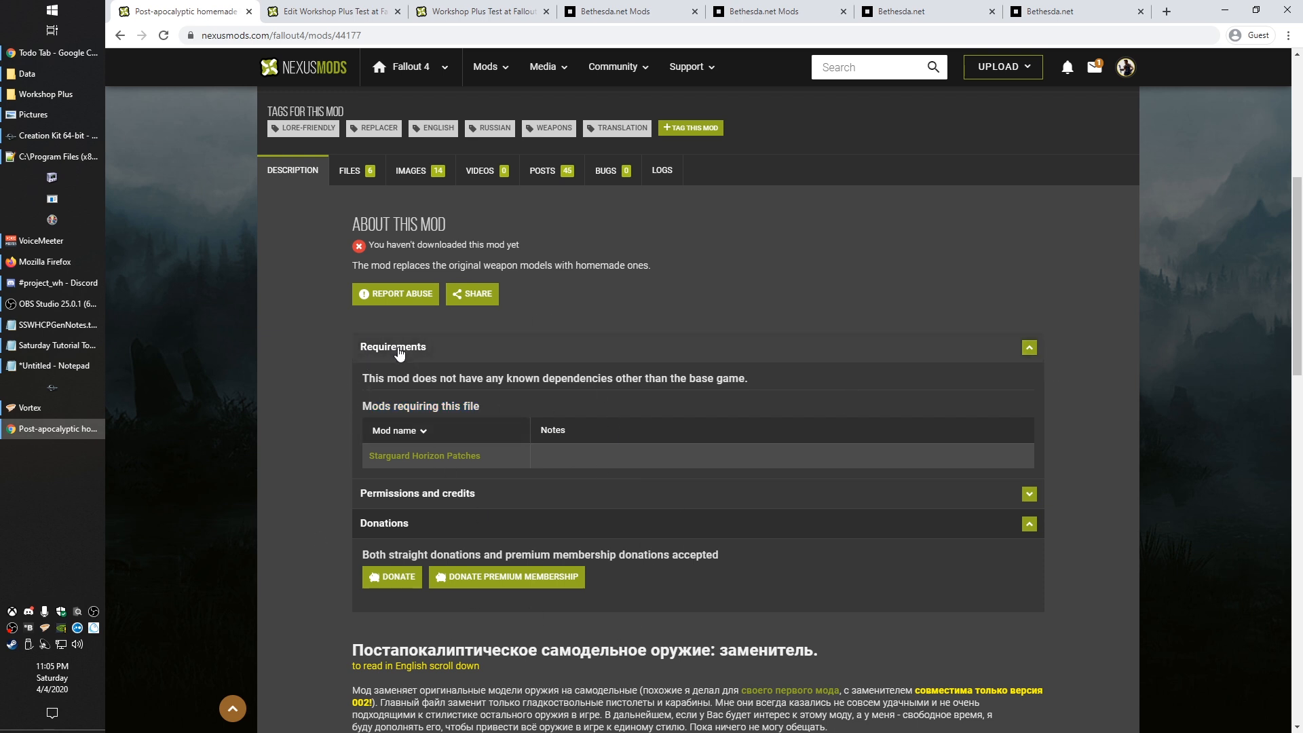
left_click(320, 7)
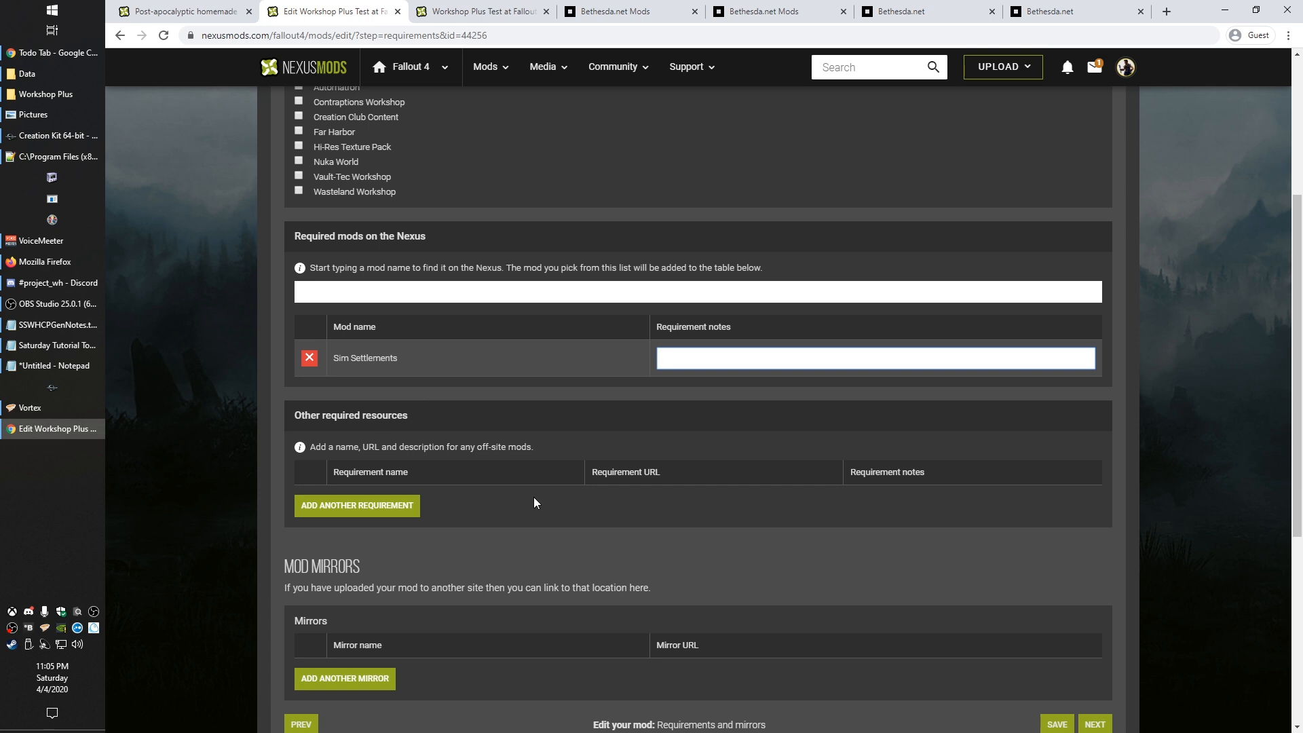
Save the requirements and mirrors stage and continue to the manage files stage
scroll(430, 611, "down", 2)
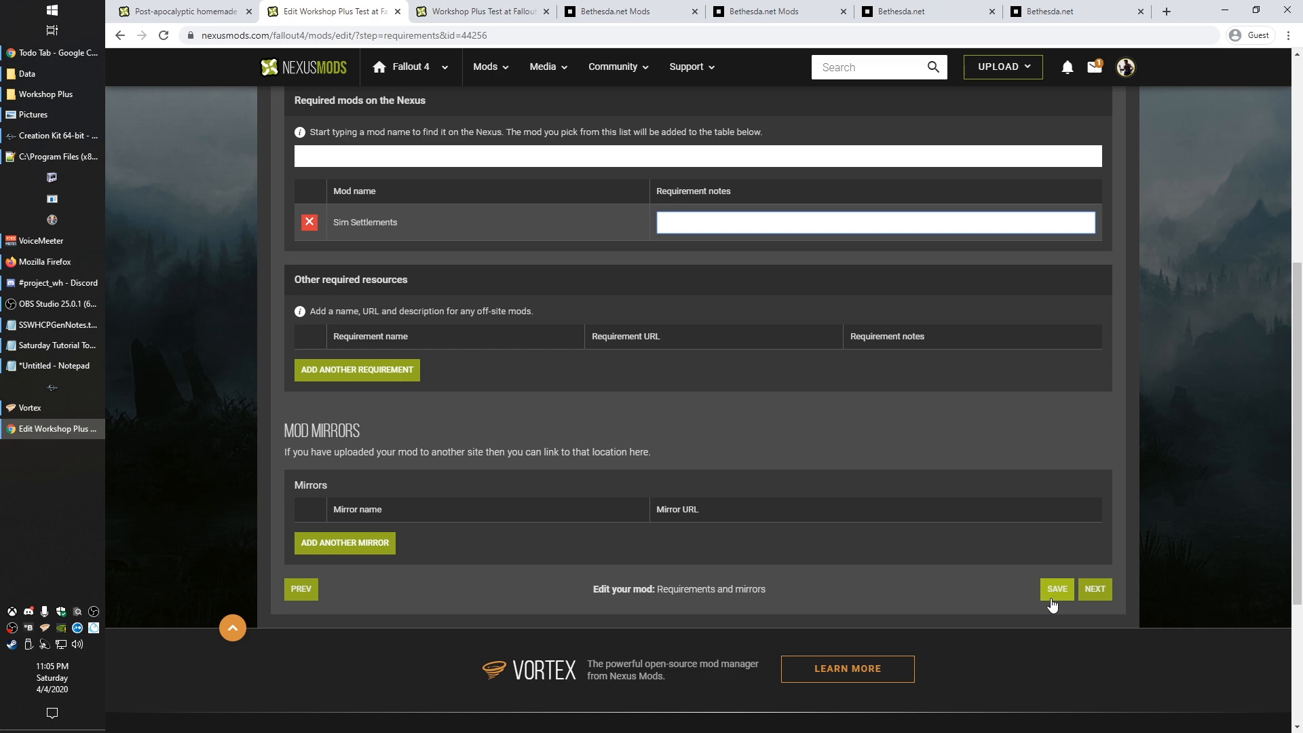
scroll(1050, 602, "up", 6)
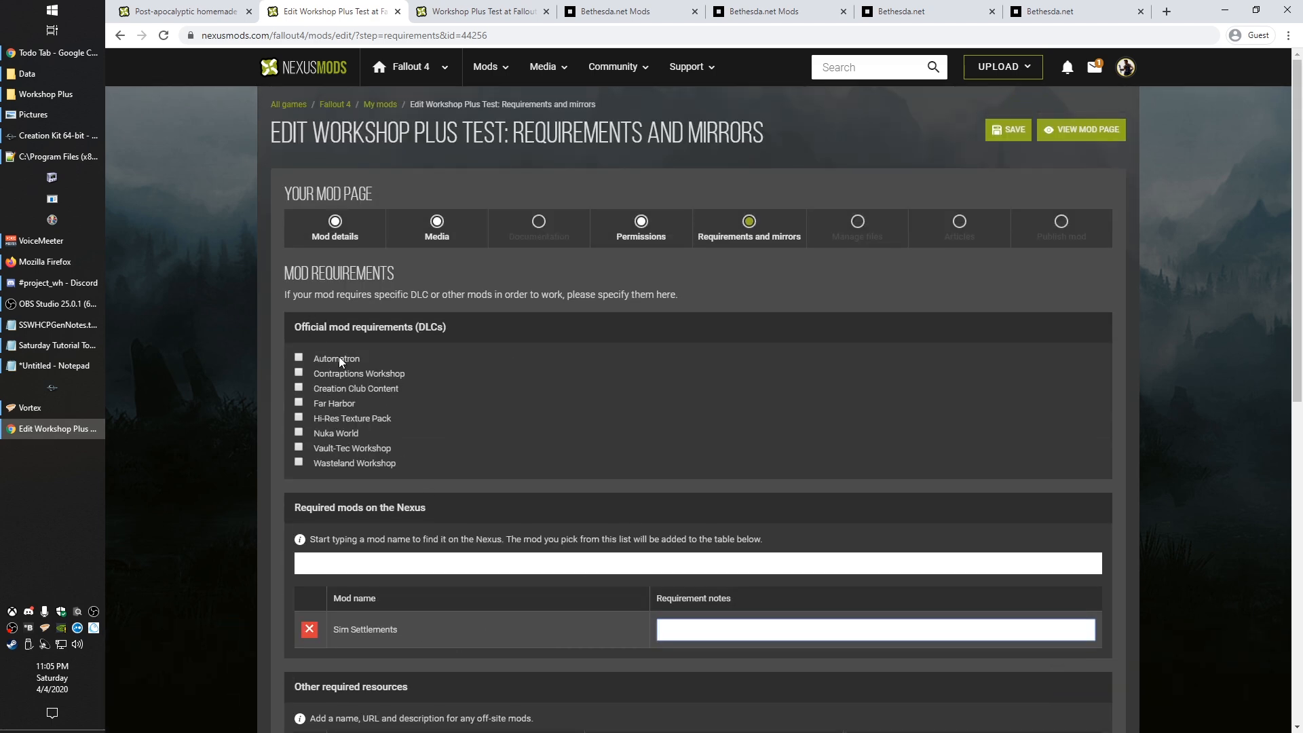
scroll(326, 309, "down", 6)
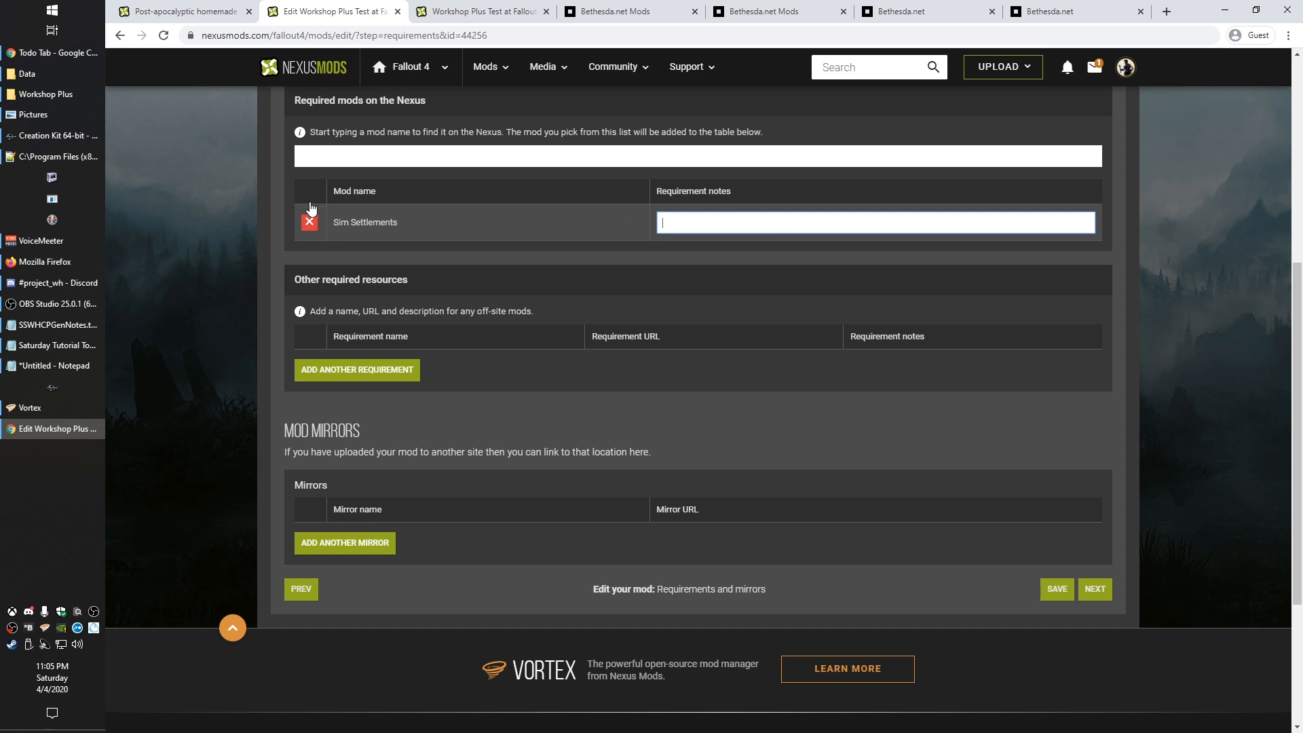
left_click(1056, 589)
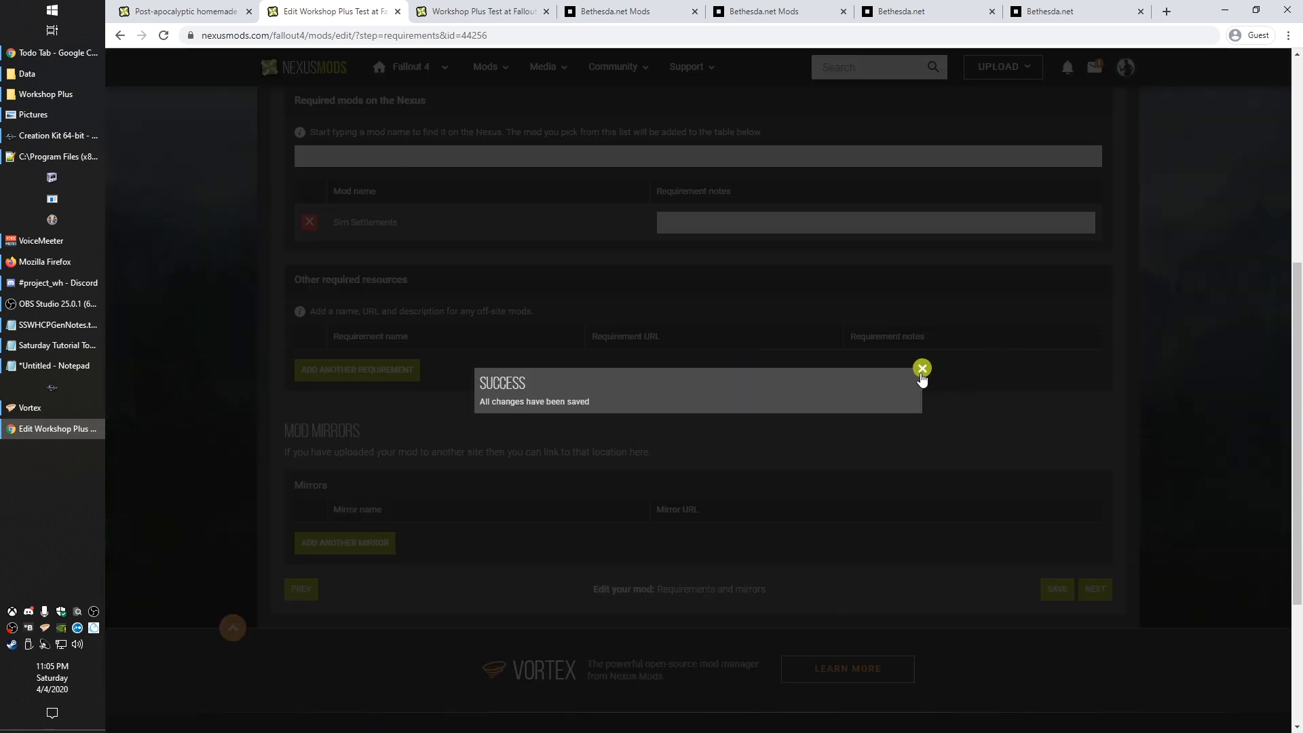
left_click(921, 370)
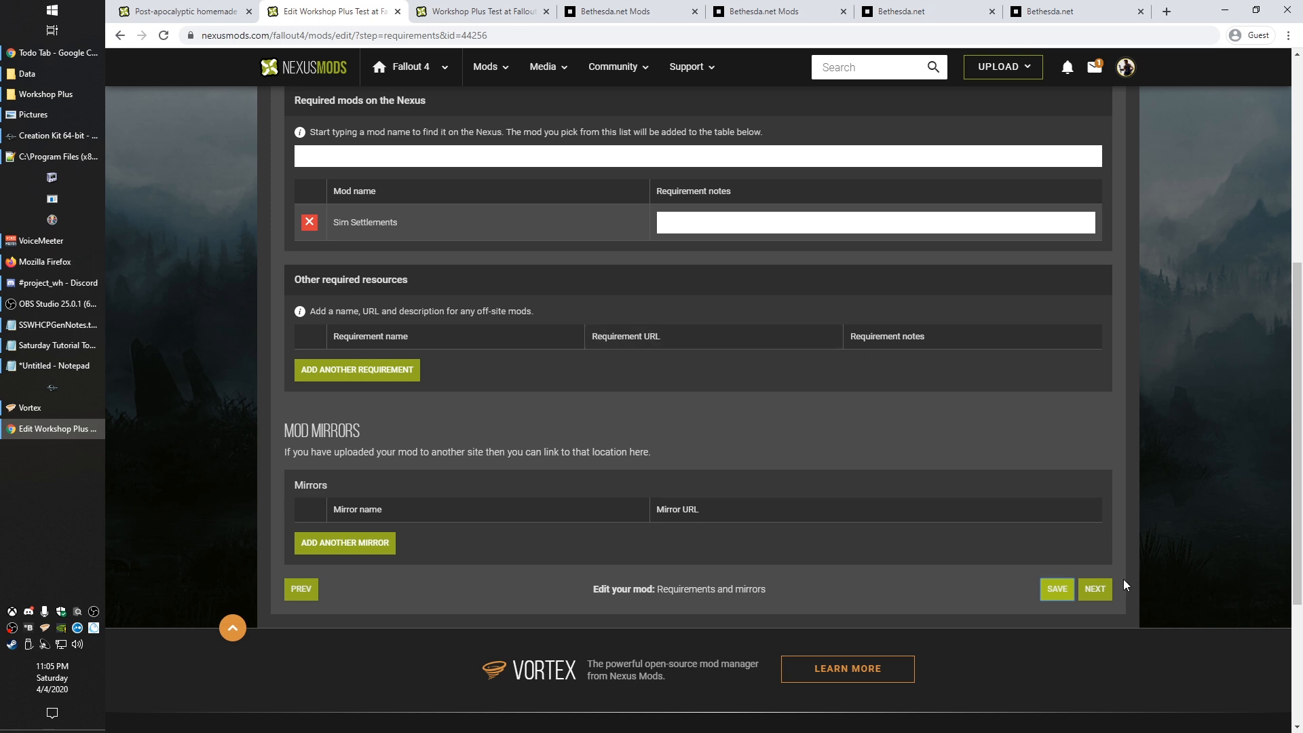
left_click(1095, 597)
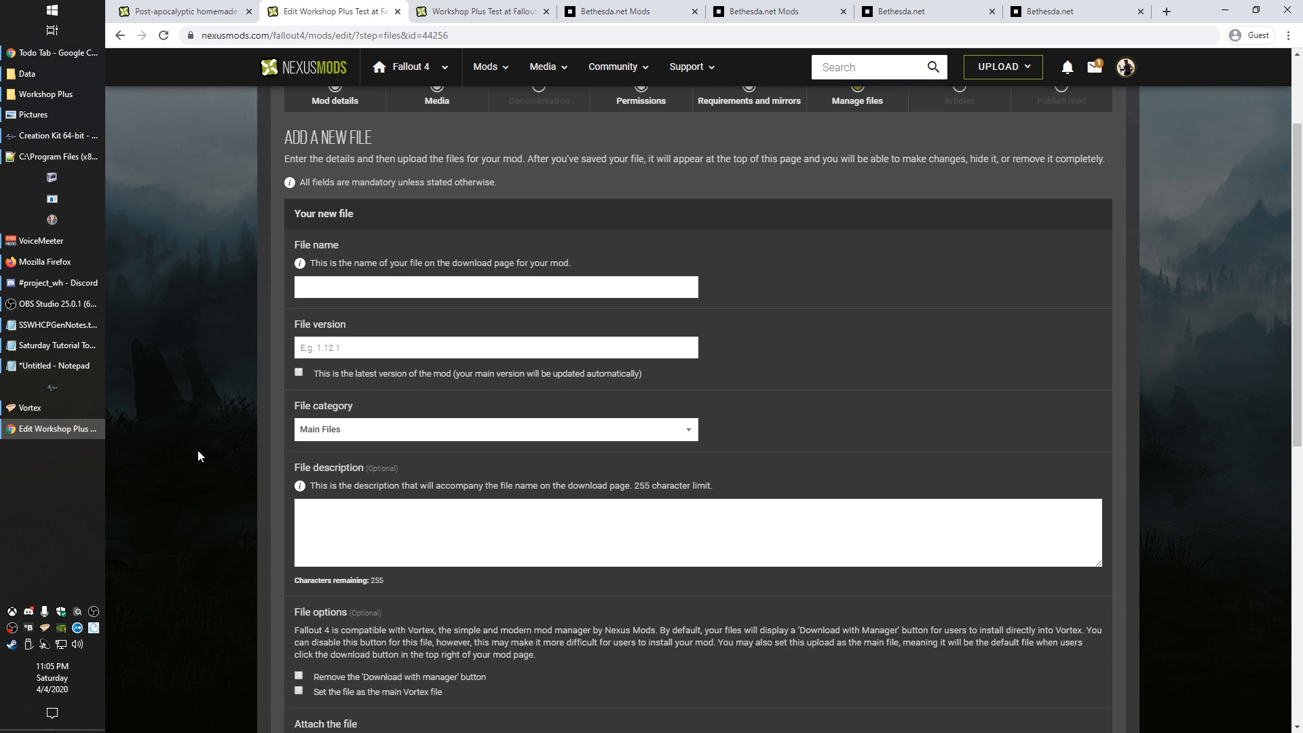
Name the new mod file WorkshopPlusTestv1.0
scroll(197, 449, "up", 2)
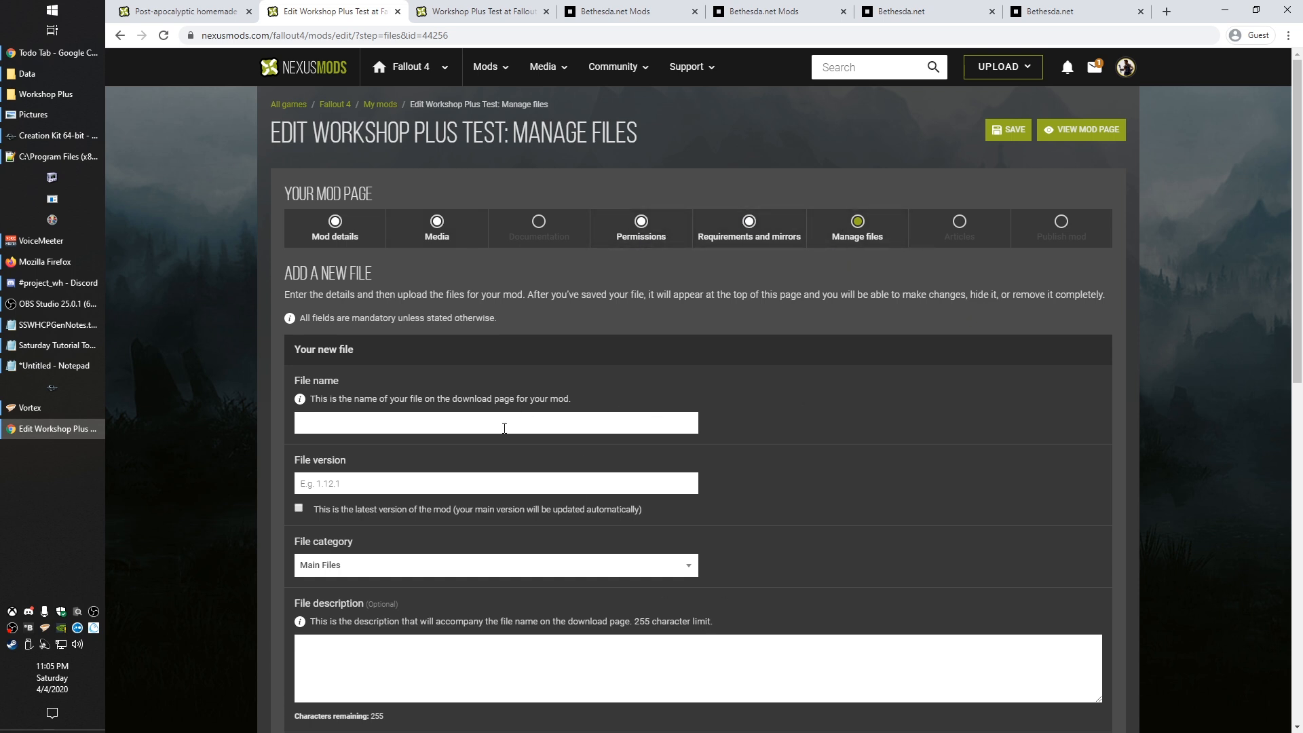
scroll(498, 417, "down", 1)
left_click(378, 353)
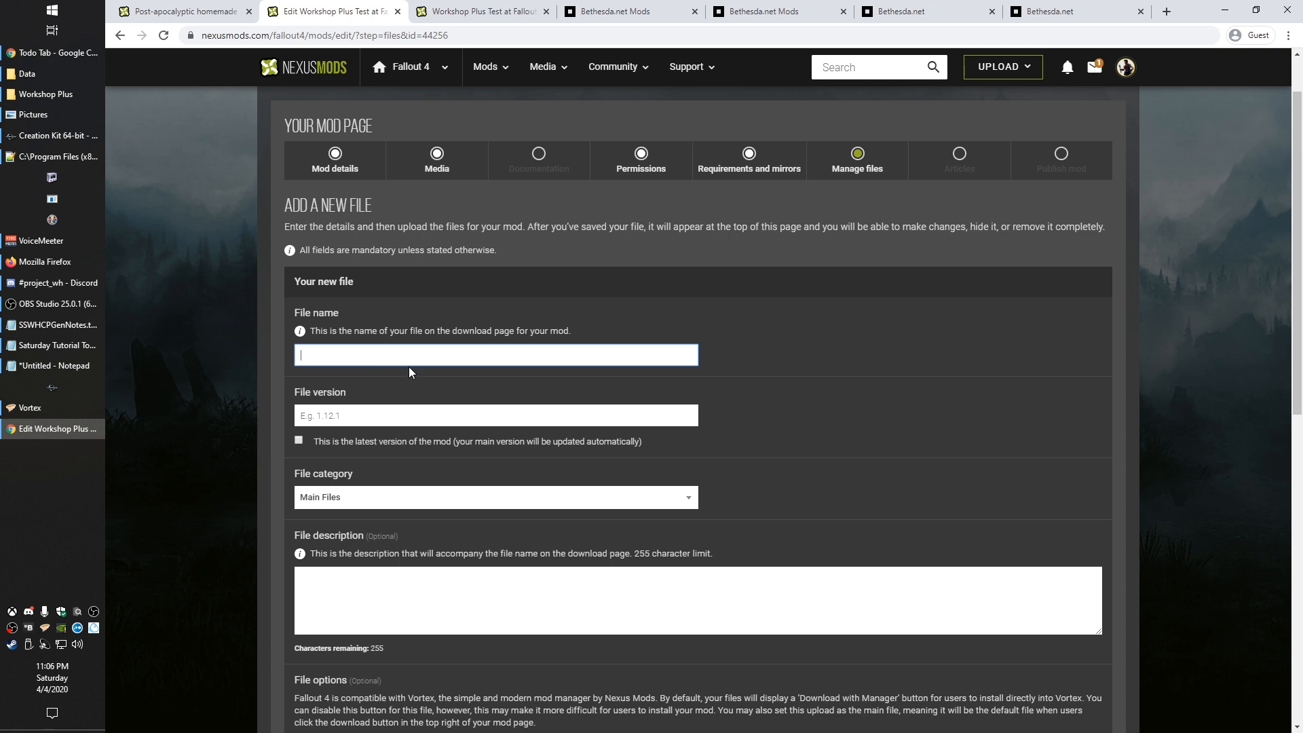
type("Works")
type("hopPl")
type("l")
type("sTestv1.")
type("0")
Set the file version to 1.0 and mark it as the latest version of the mod
left_click(379, 411)
type("1.0")
key("ctrl+a")
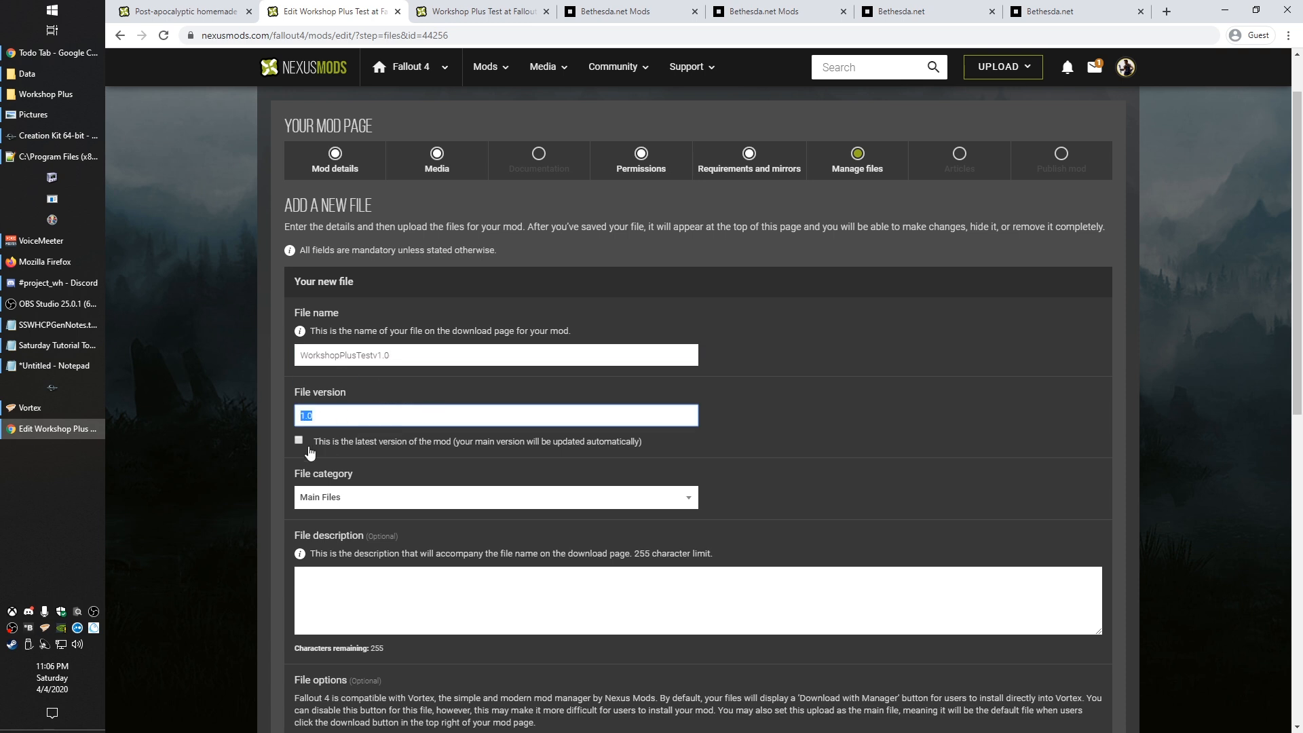
left_click(359, 411)
left_click(298, 441)
left_click_drag(325, 421, 278, 414)
left_click(361, 419)
Enter "Main mod file." as the file description and set the file as the main Vortex file
left_click(427, 609)
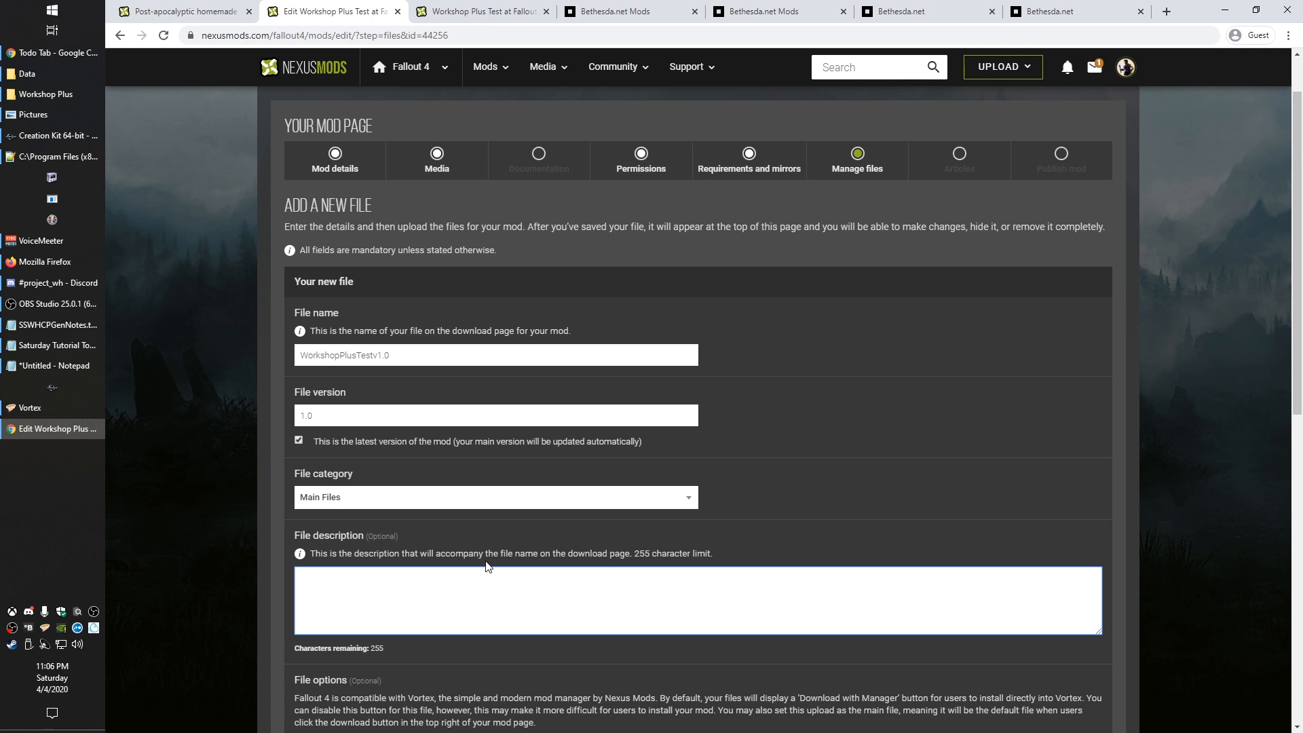
type("Main mod file")
left_click_drag(414, 590, 292, 582)
scroll(251, 605, "down", 4)
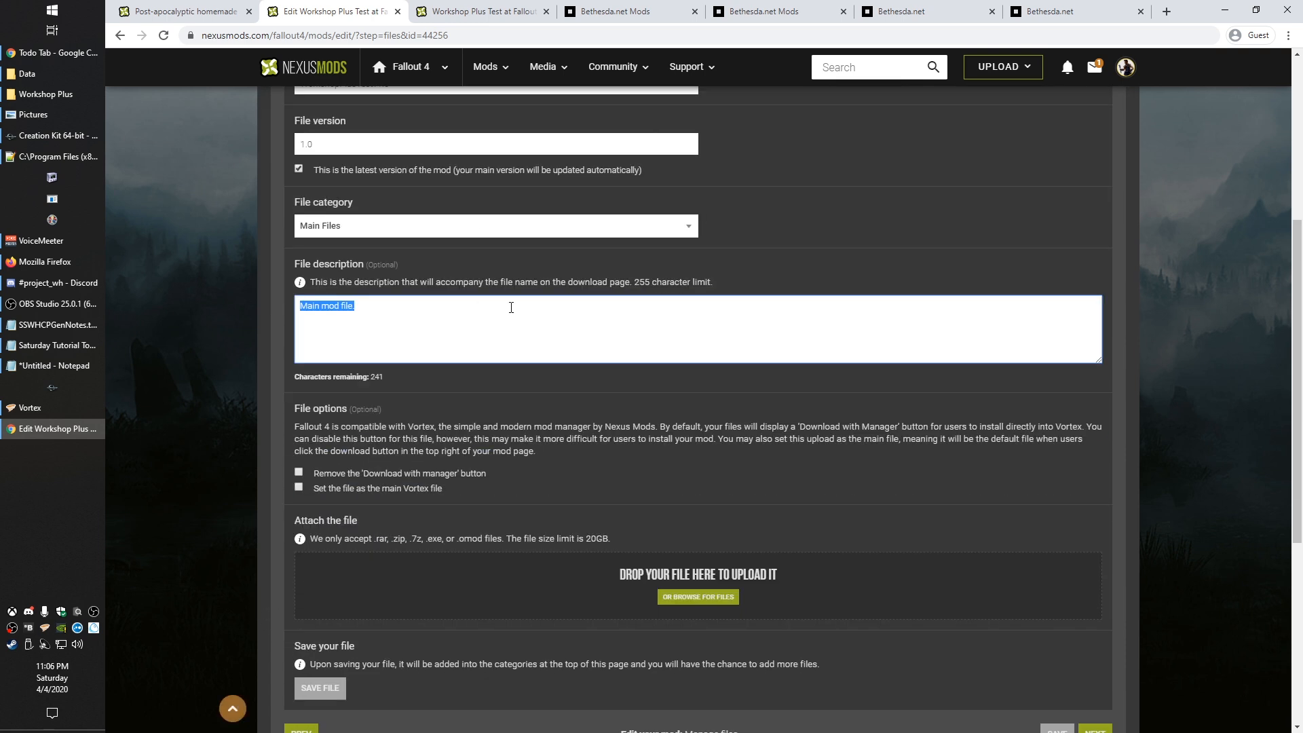
left_click(407, 352)
left_click_drag(321, 321, 158, 294)
scroll(224, 495, "down", 1)
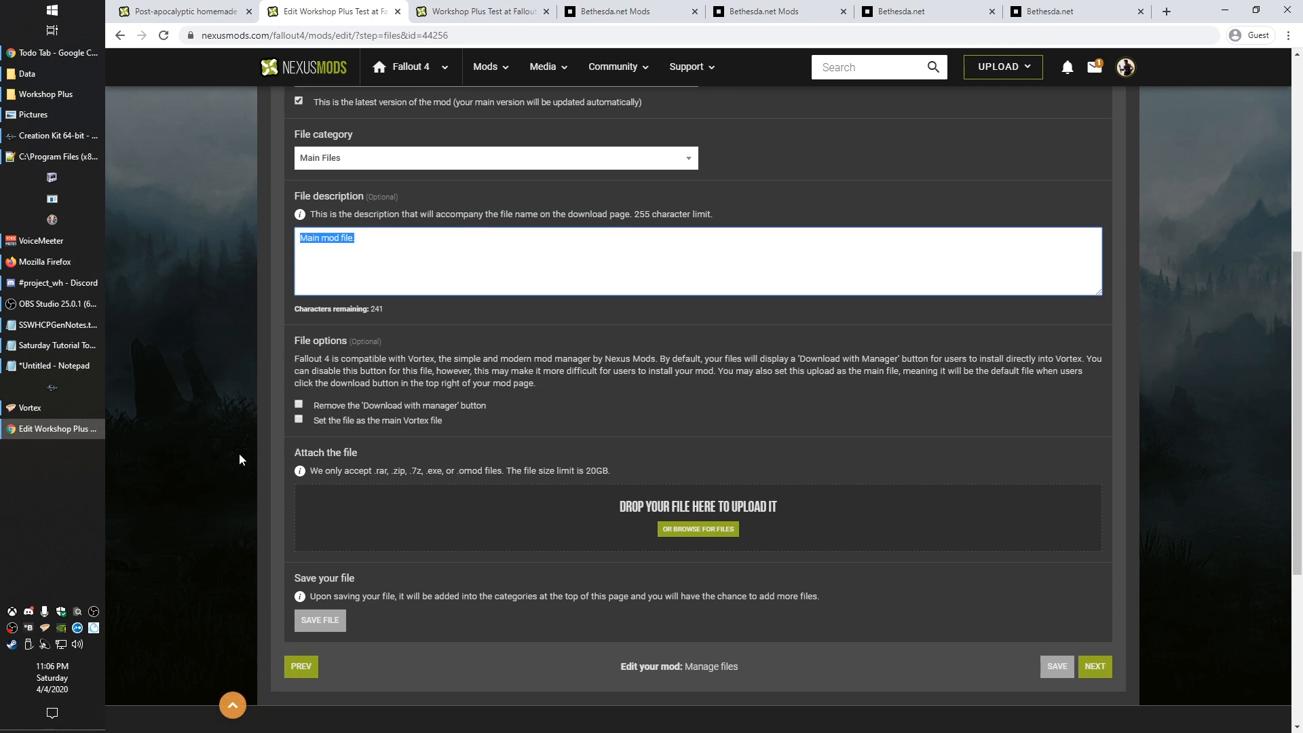
left_click(299, 420)
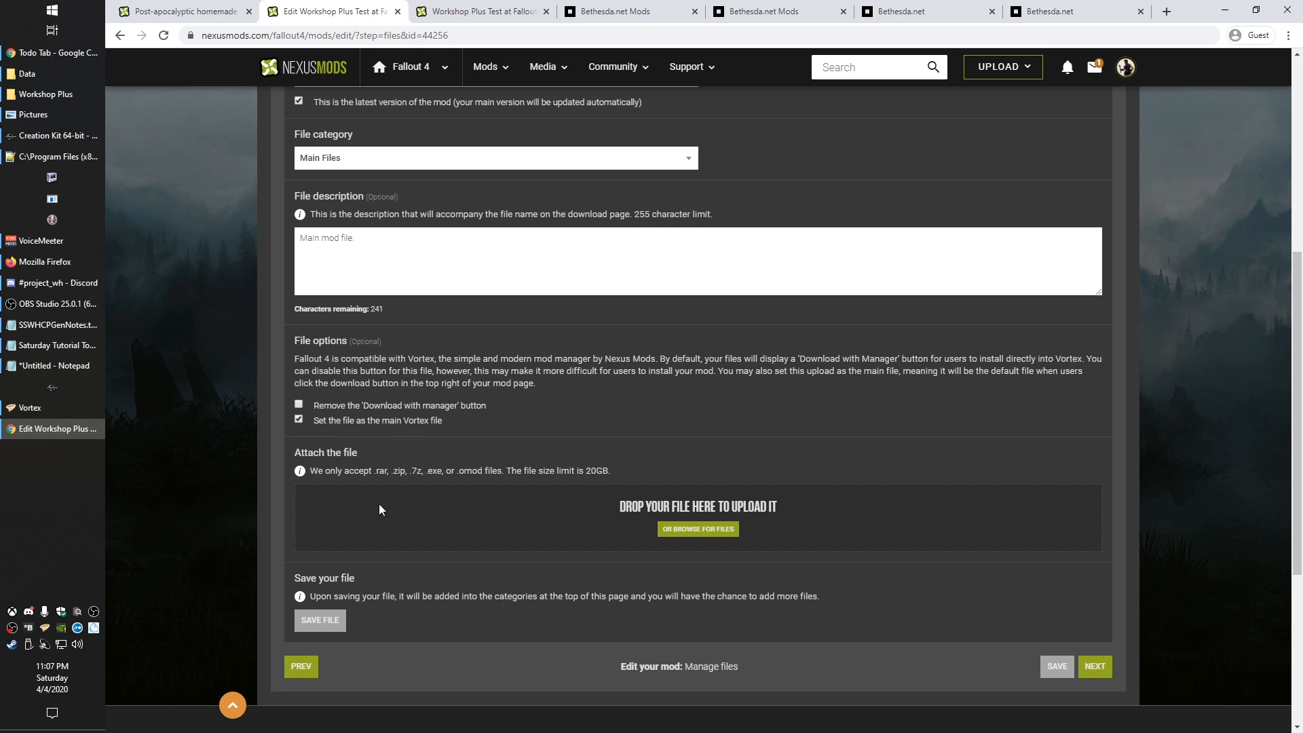
Examine the download options on the Post-apocalyptic homemade weapons. Replacer page, and review the available file categories in the edit form
left_click(258, 14)
scroll(849, 352, "up", 6)
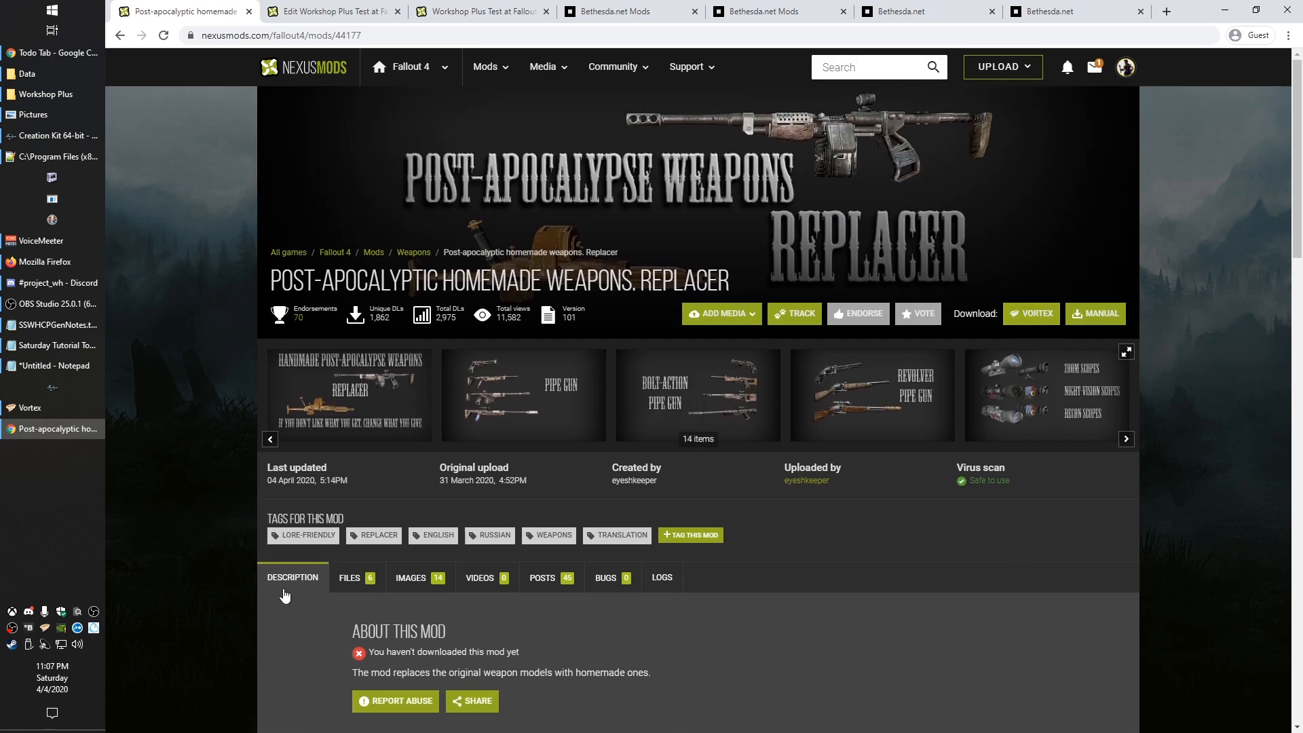
left_click(340, 6)
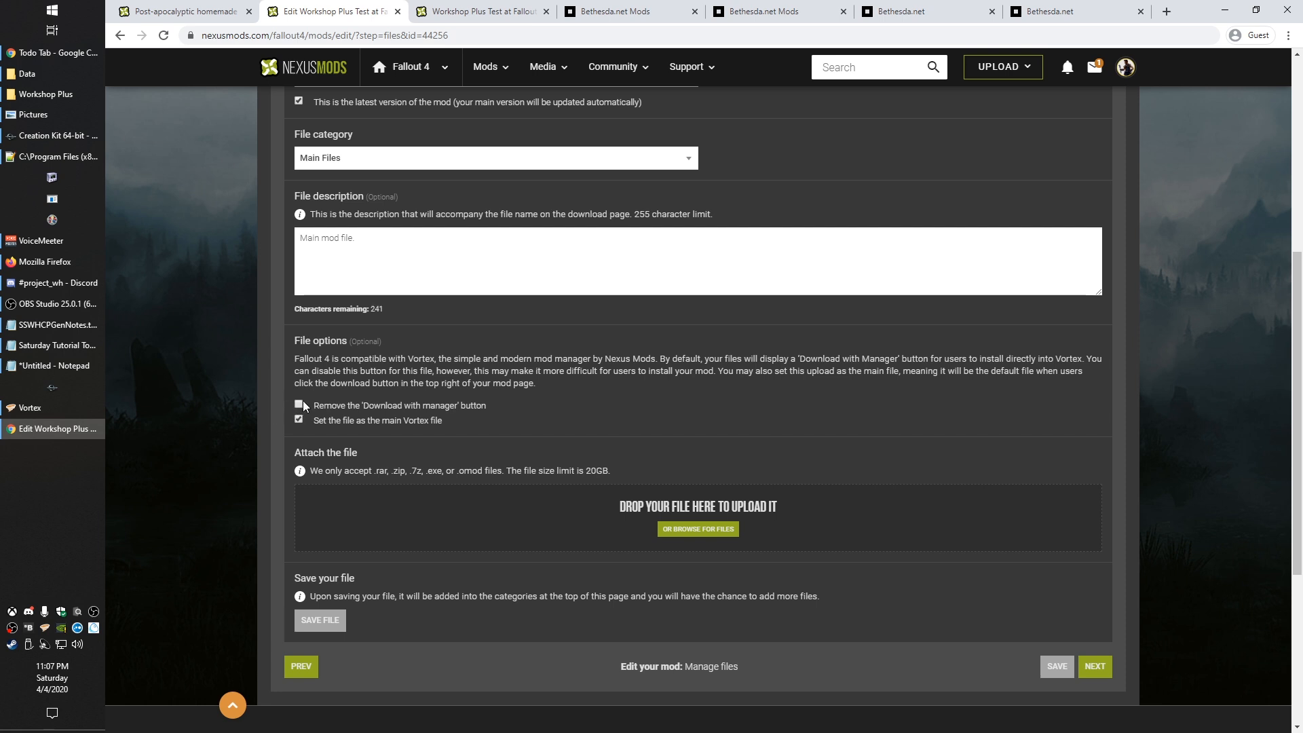
left_click(205, 5)
key("ctrl+Tab")
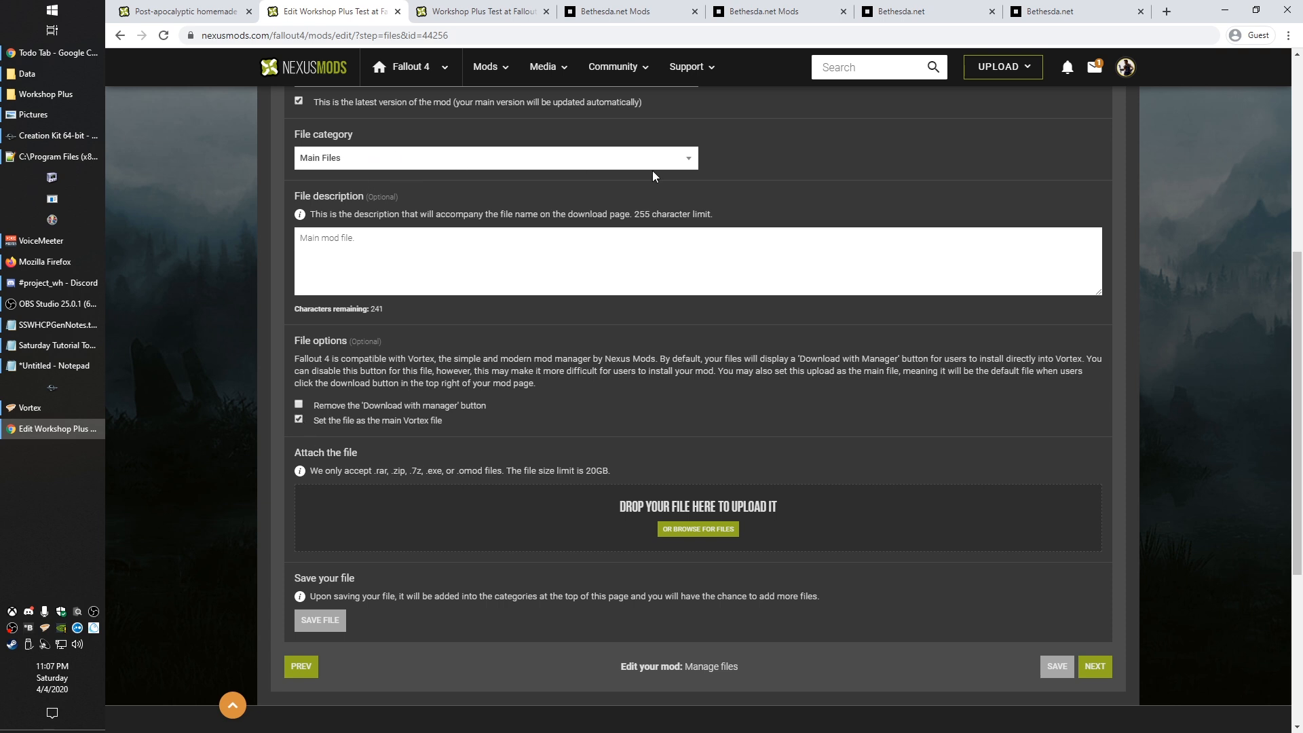
left_click(688, 158)
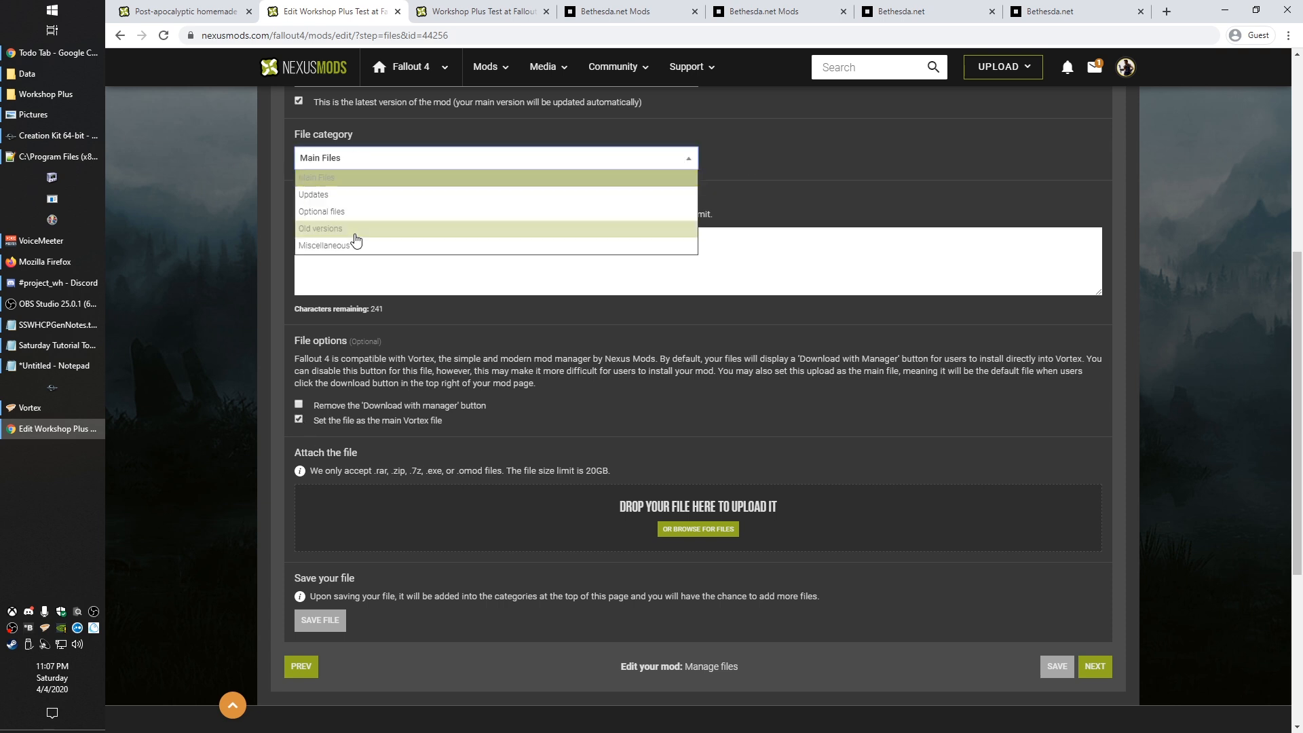
left_click(775, 167)
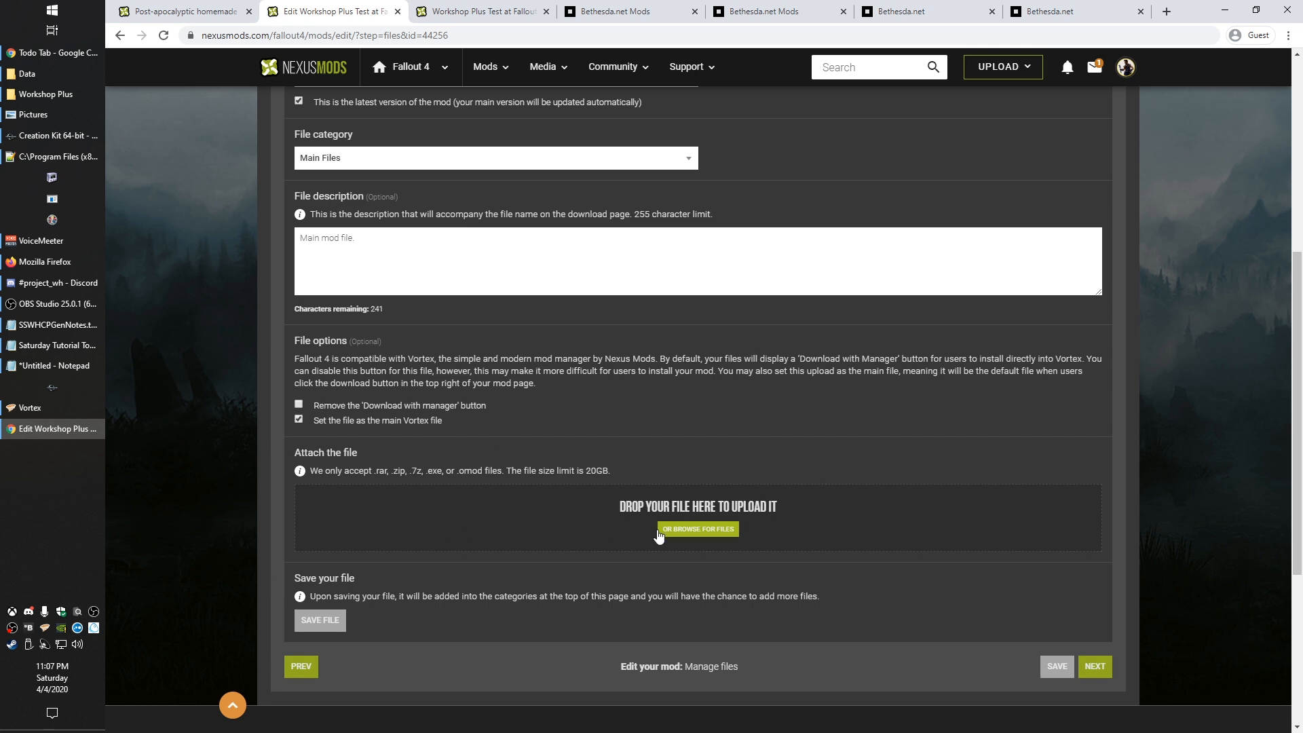
Attach WorkshopPlus.zip from the Workshop Plus folder to the new file entry and save the file
left_click(67, 99)
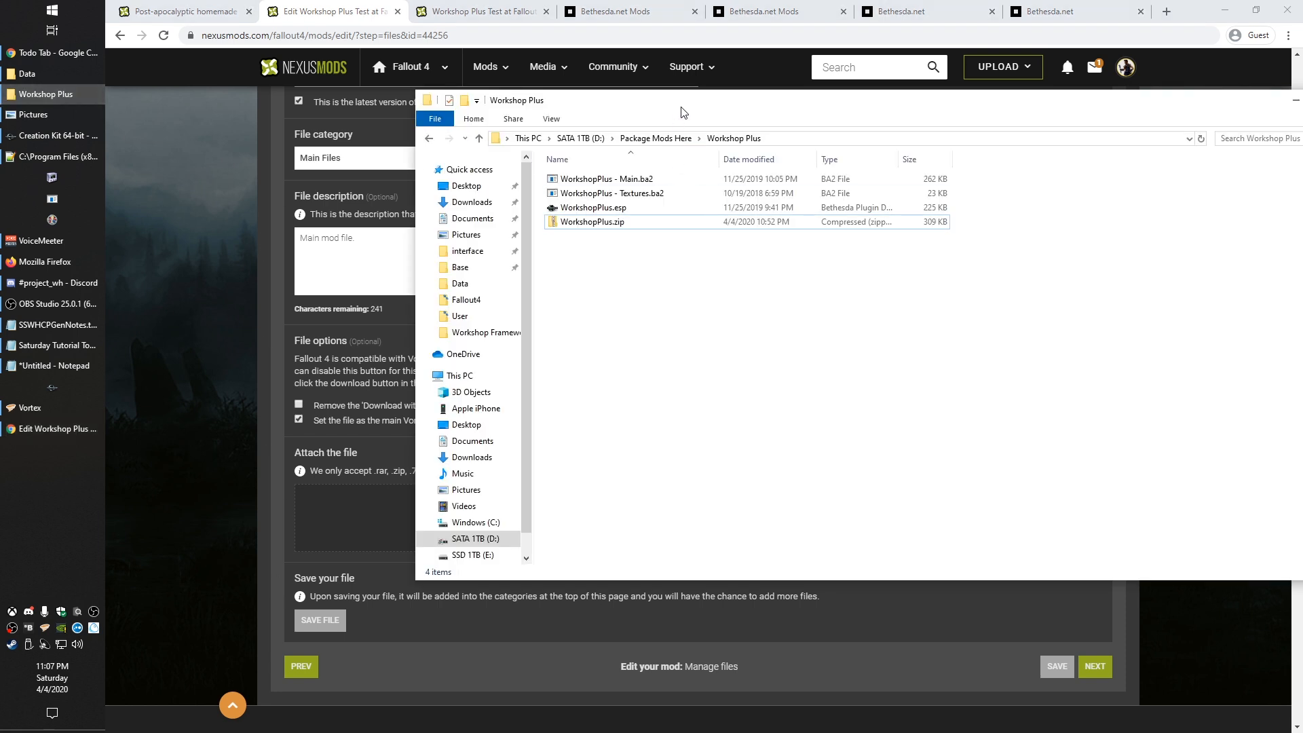
left_click_drag(675, 108, 1217, 128)
left_click_drag(1132, 242, 699, 531)
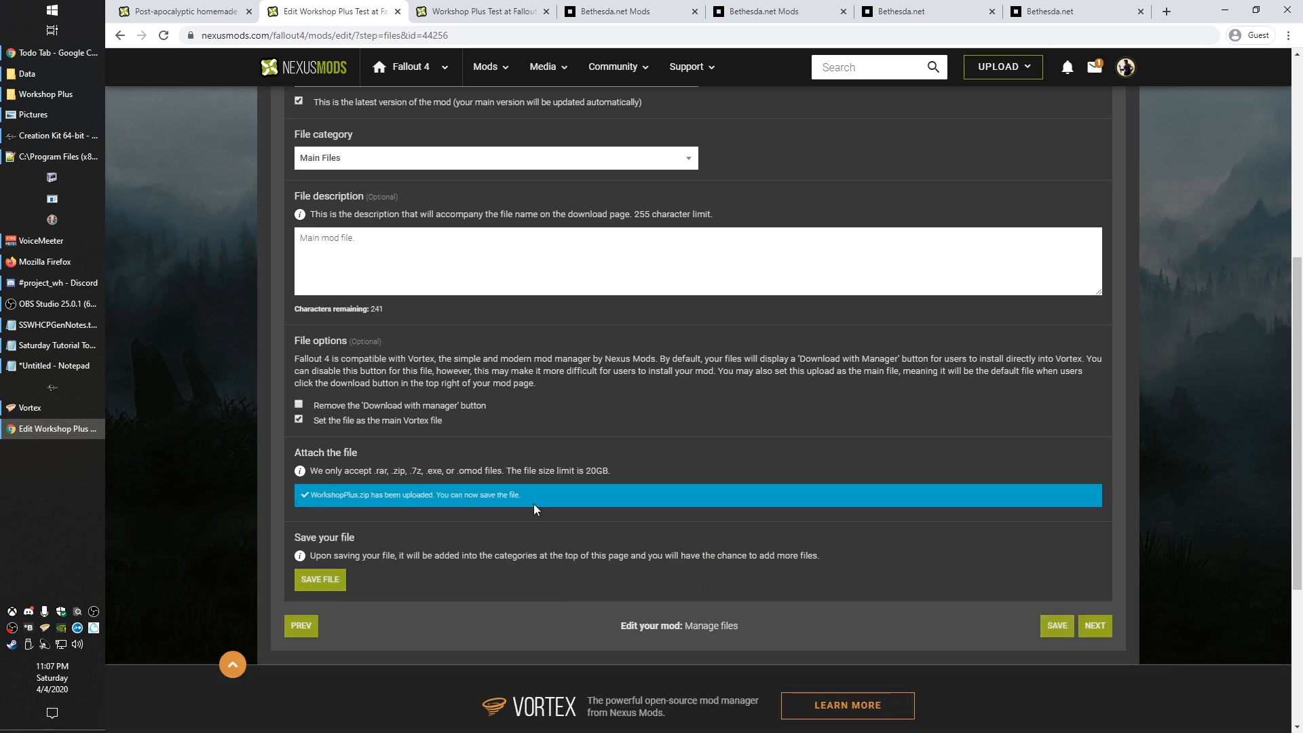
left_click(319, 580)
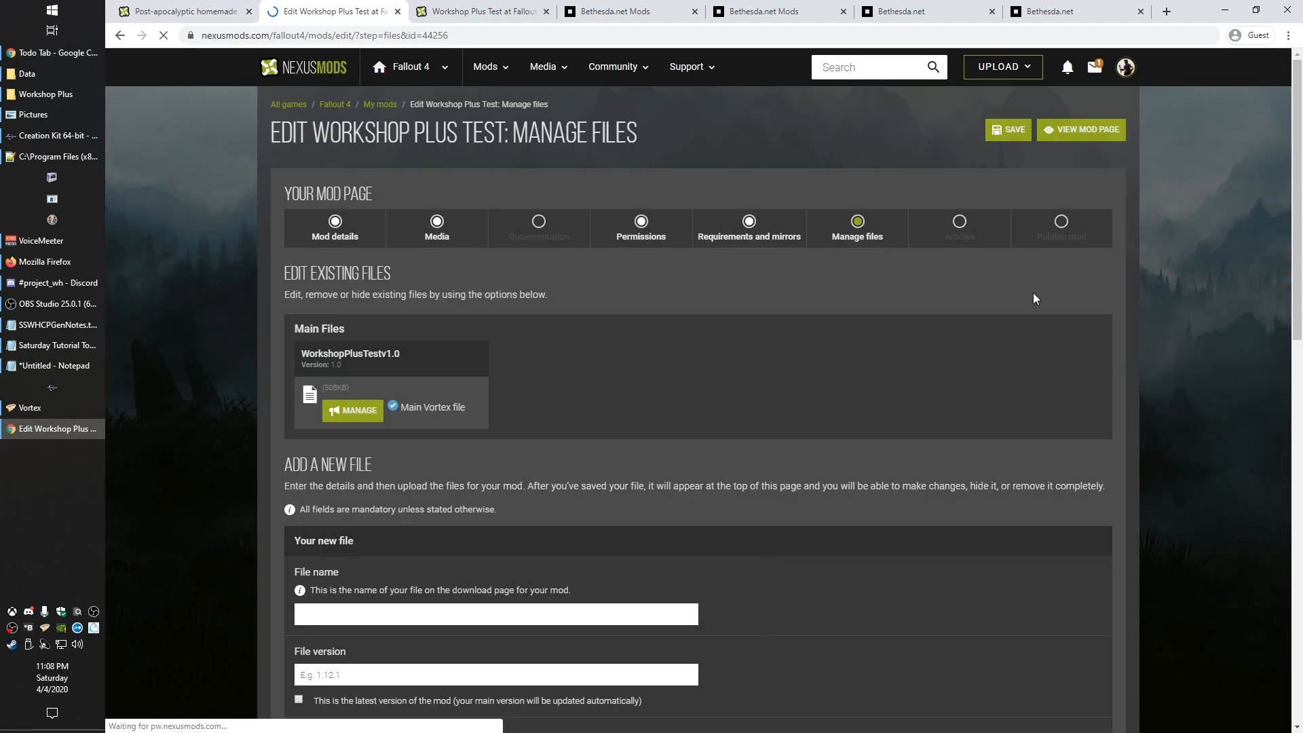
scroll(854, 389, "down", 10)
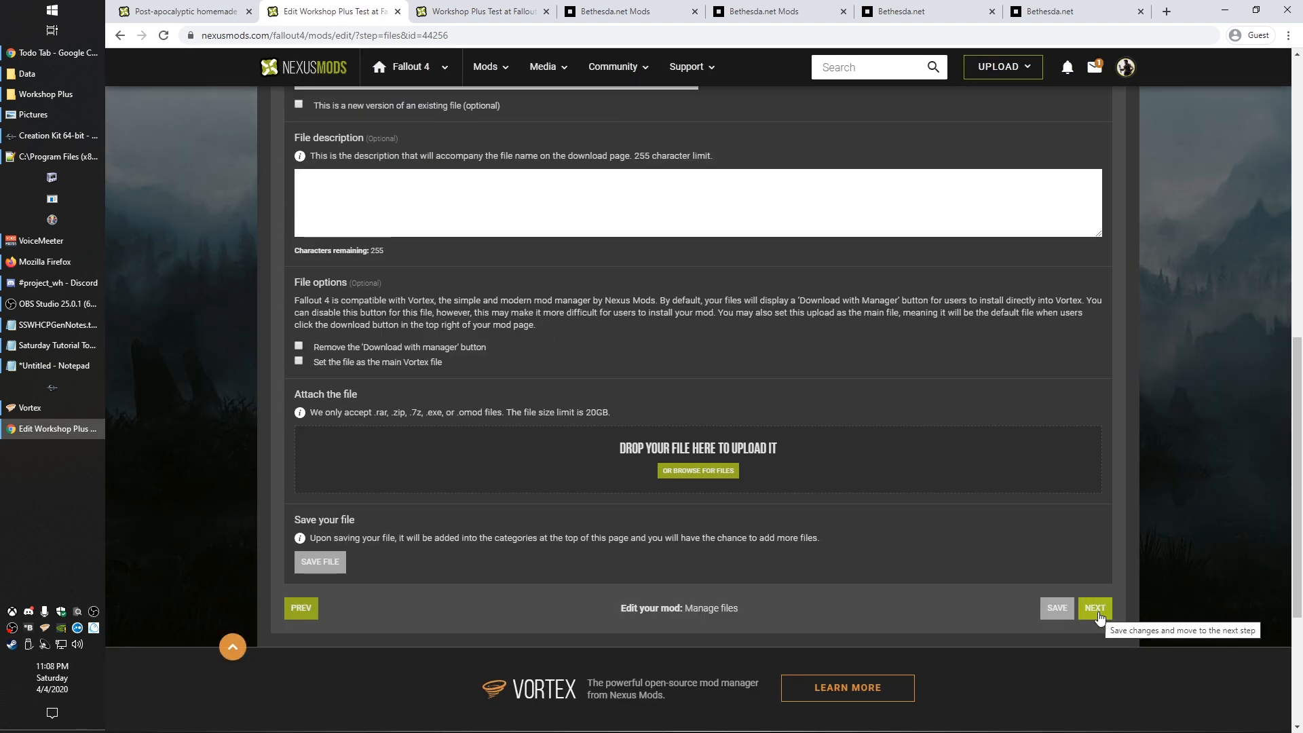
Finish the file management stage and skip the articles stage of the mod editor to reach the publishing stage
left_click(1096, 611)
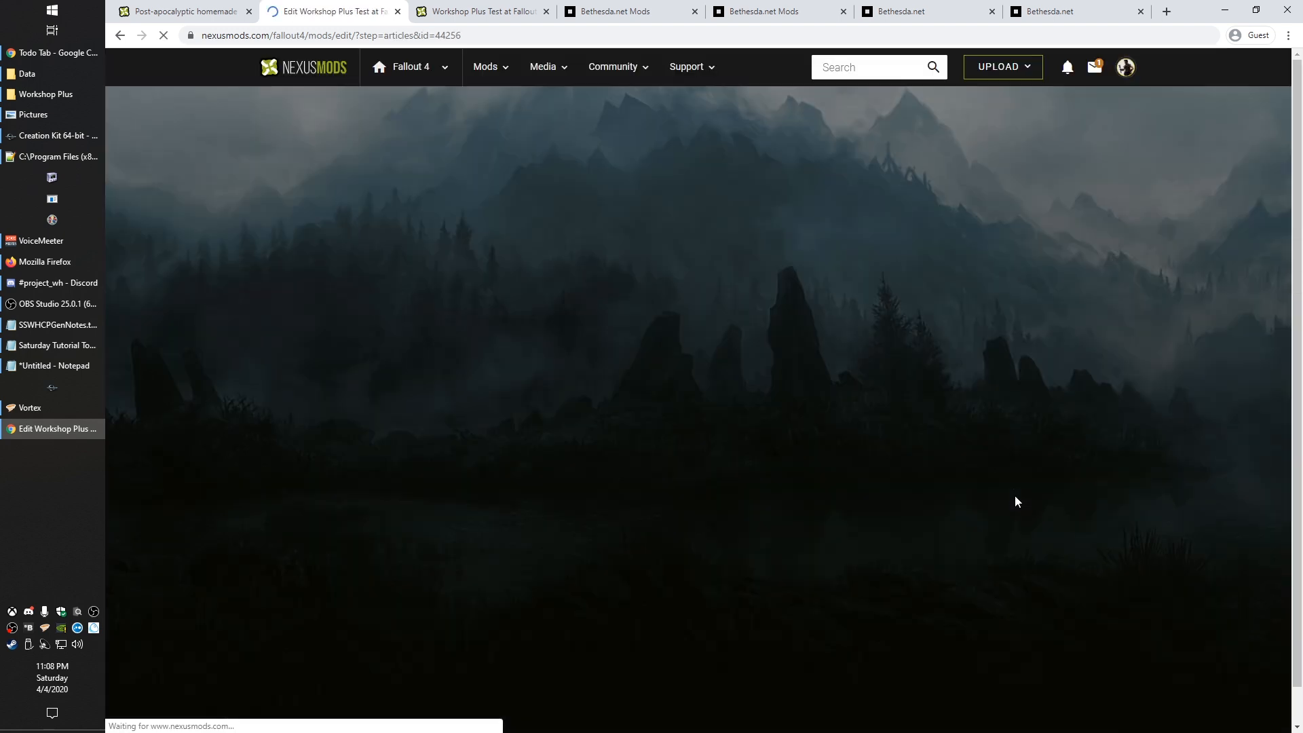
scroll(1015, 495, "down", 6)
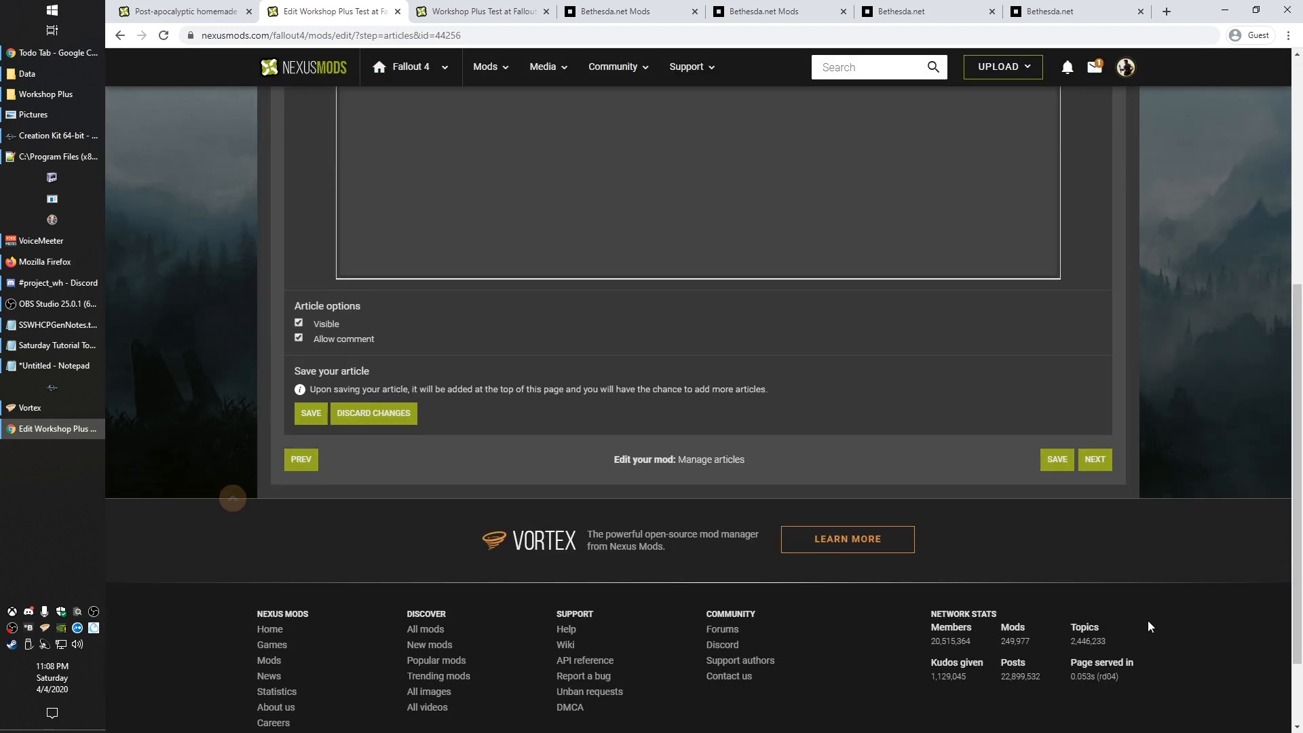
left_click(1106, 460)
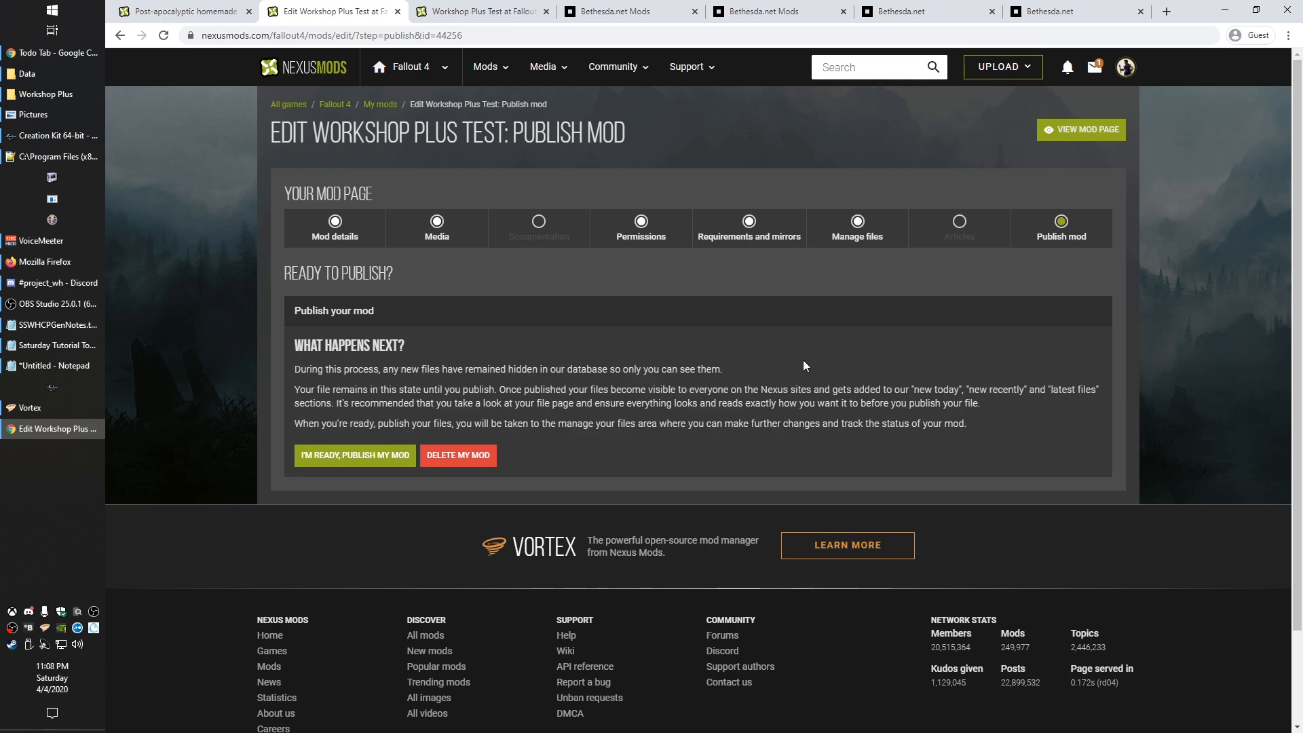
View the Fallout 4 home page's hot and new mod listings, and return to the Workshop Plus Test publishing stage
left_click(195, 6)
left_click(484, 5)
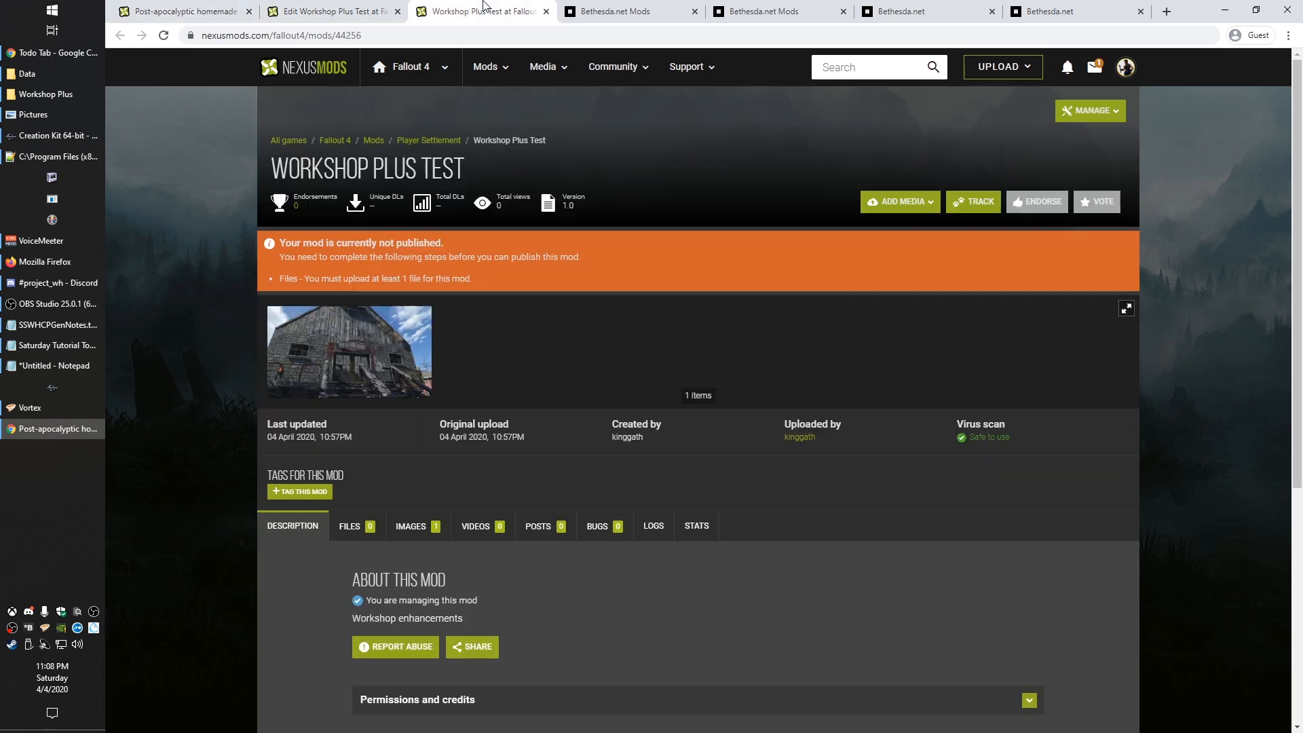
left_click(189, 8)
left_click(415, 66)
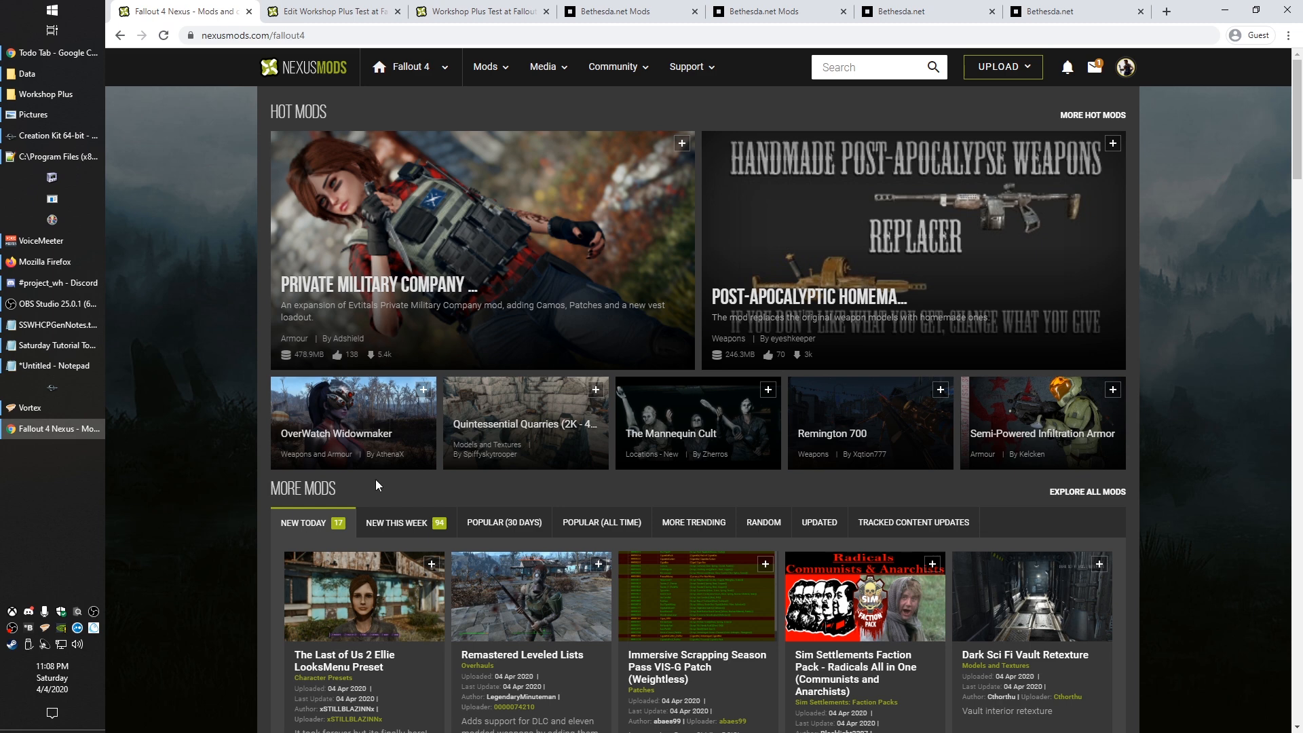
left_click(366, 11)
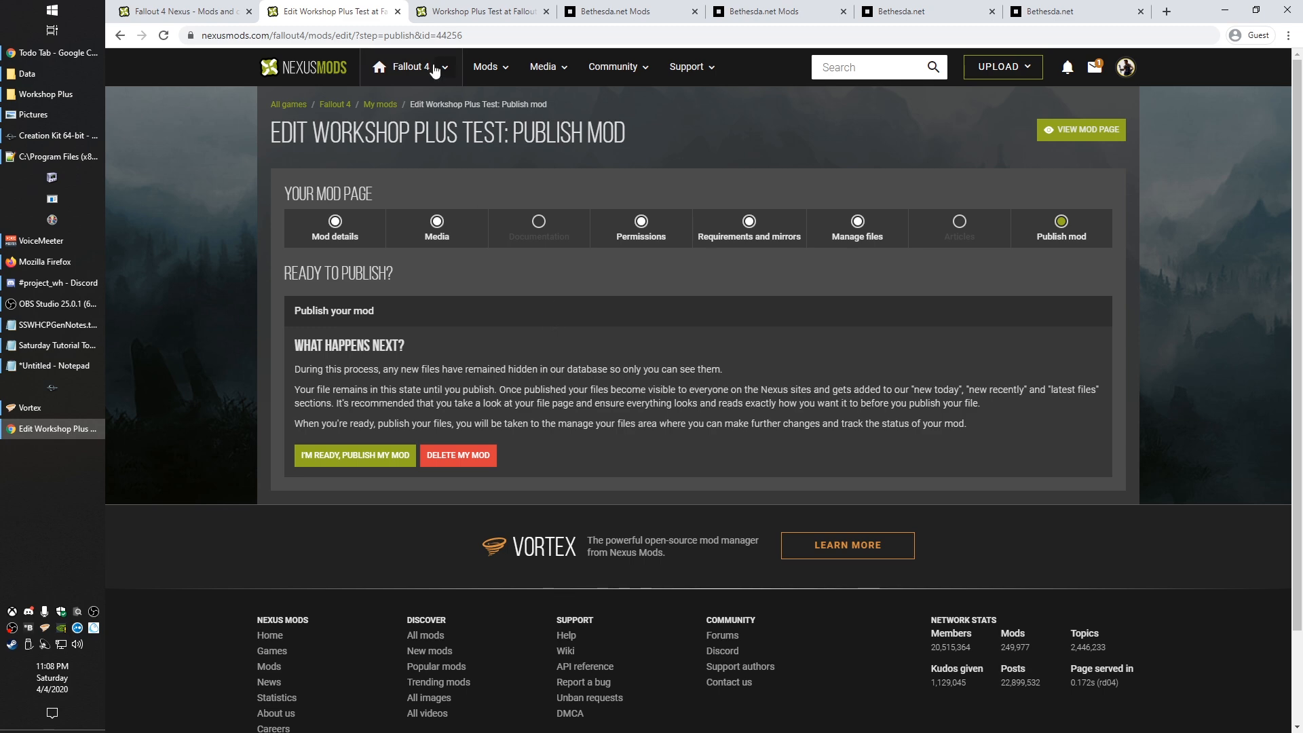
left_click(187, 11)
left_click(329, 7)
double_click(311, 274)
left_click(354, 275)
left_click(428, 278)
mouse_move(280, 280)
left_mouse_down()
mouse_move(402, 279)
mouse_move(262, 275)
mouse_move(388, 282)
mouse_move(281, 274)
left_mouse_up()
left_click(437, 279)
left_click(282, 271)
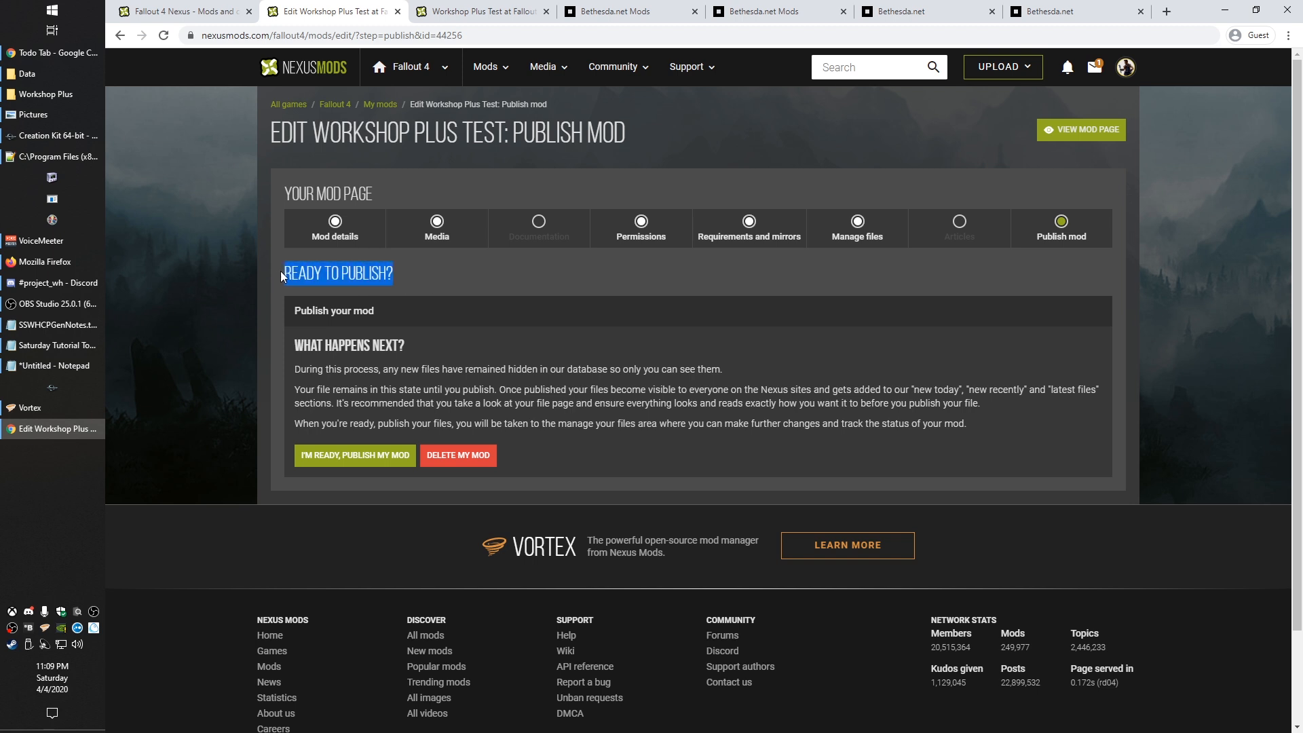
left_click(450, 277)
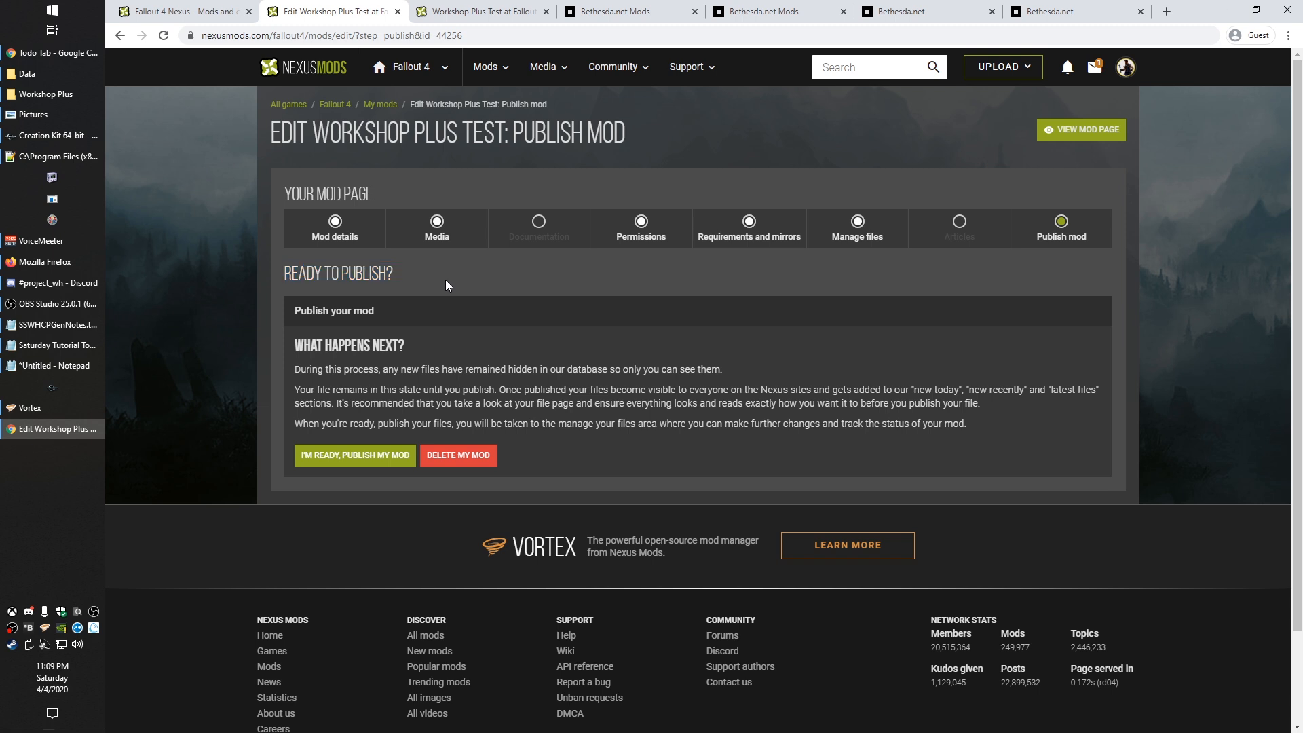
double_click(366, 277)
double_click(301, 275)
double_click(367, 275)
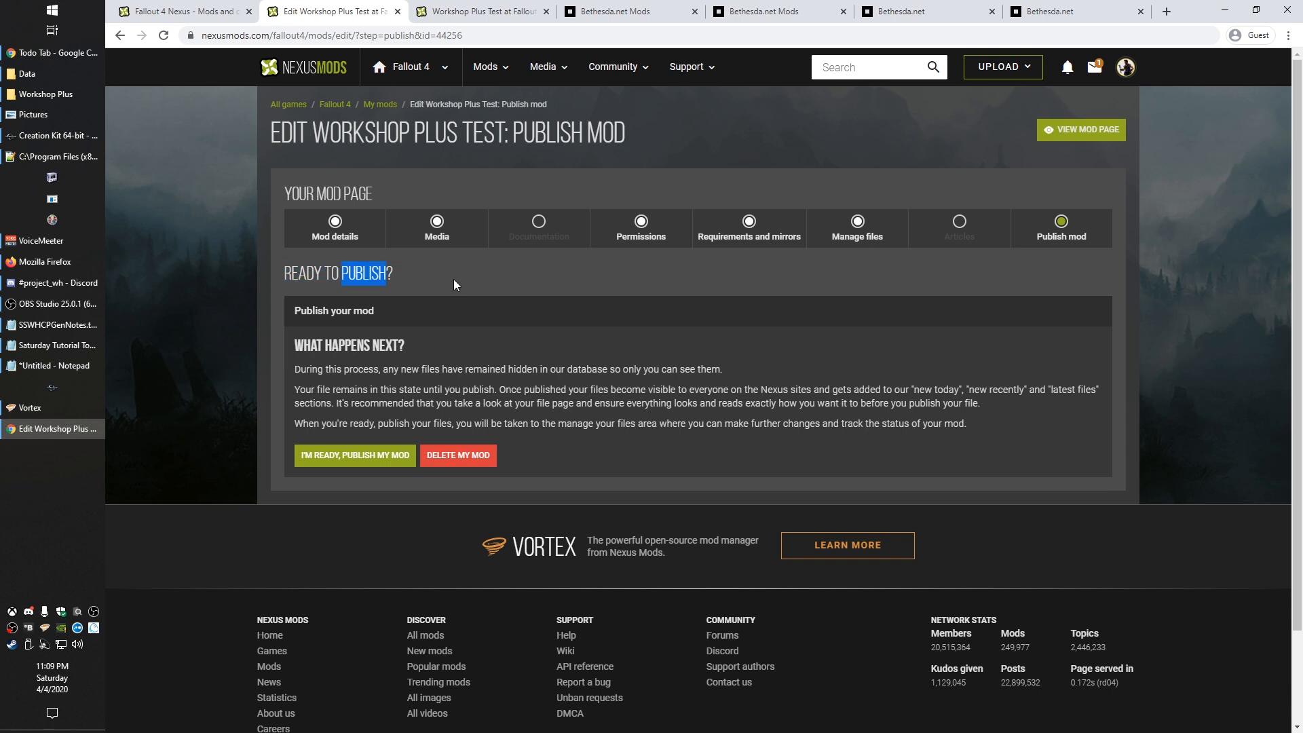
left_click(426, 283)
double_click(374, 272)
double_click(302, 273)
double_click(356, 272)
left_click(410, 285)
double_click(371, 273)
double_click(299, 272)
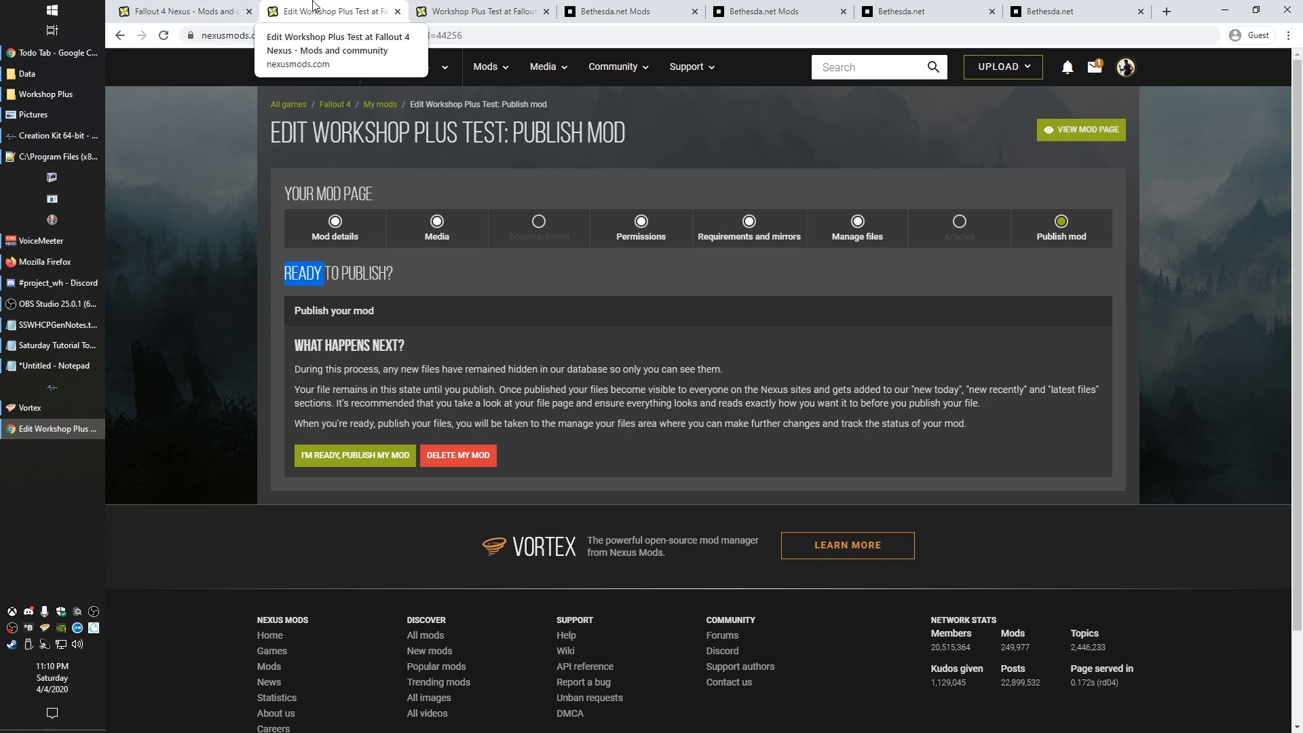
double_click(347, 280)
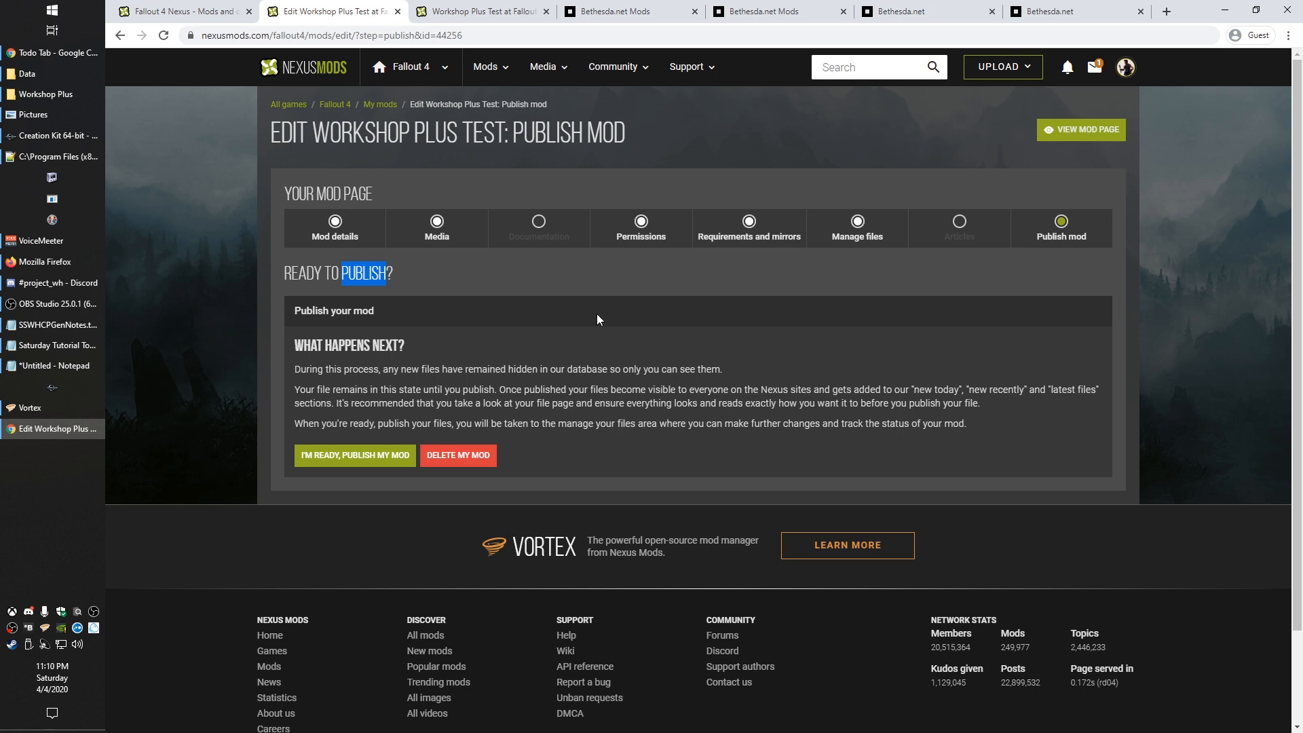
double_click(537, 129)
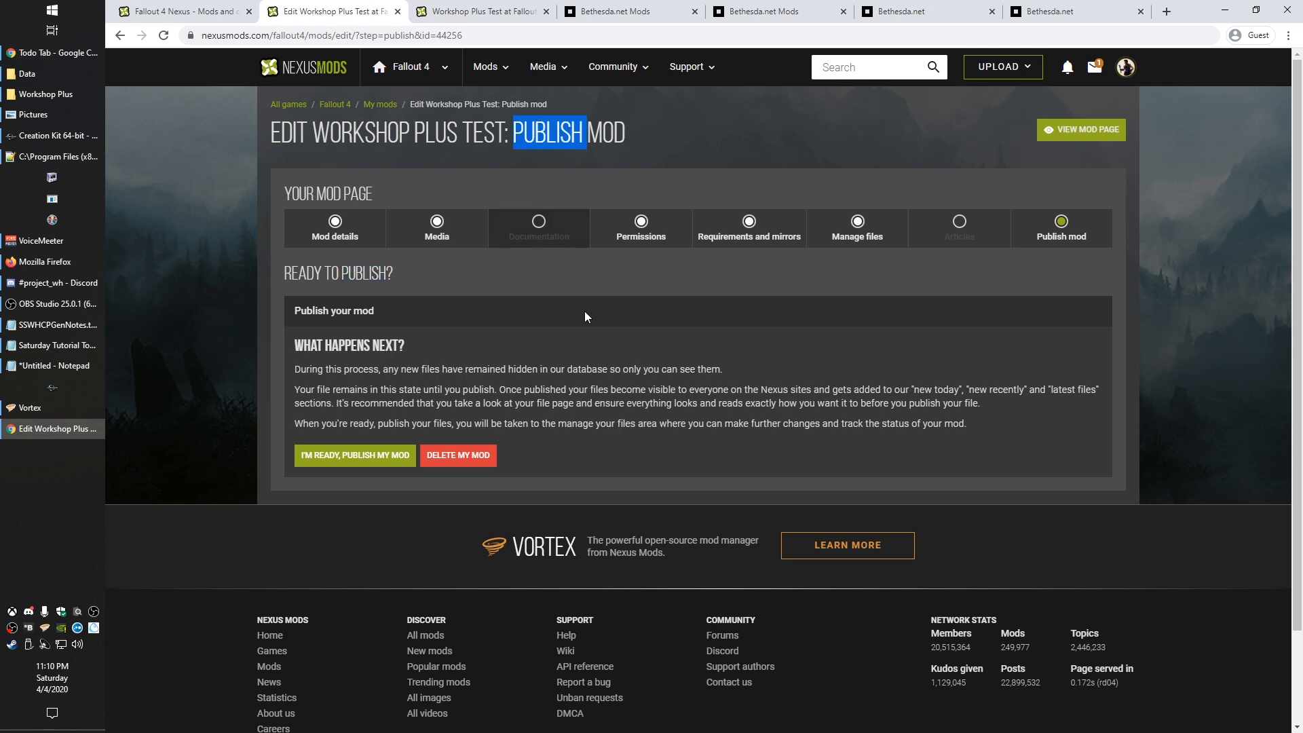
left_click(566, 303)
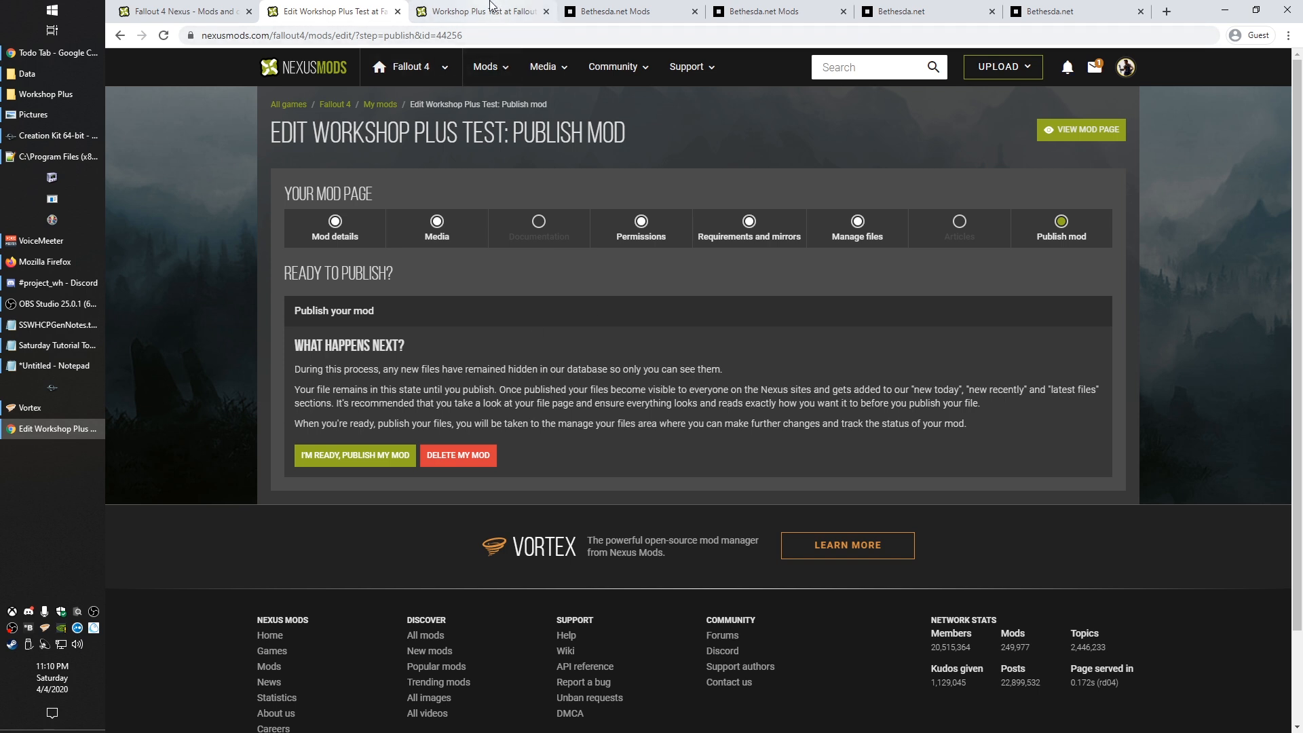
From the Workshop Plus Test mod page, open the account's list of uploaded Fallout 4 mods
left_click(448, 4)
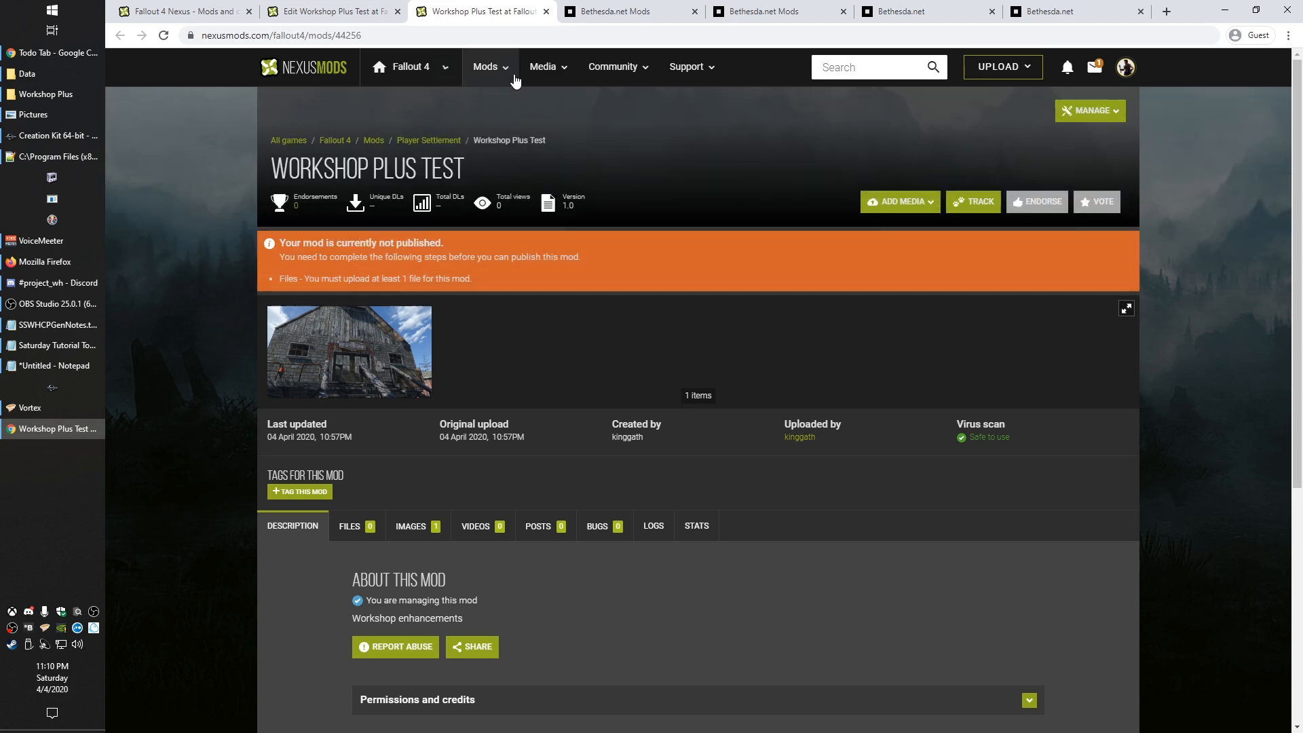
mouse_move(515, 99)
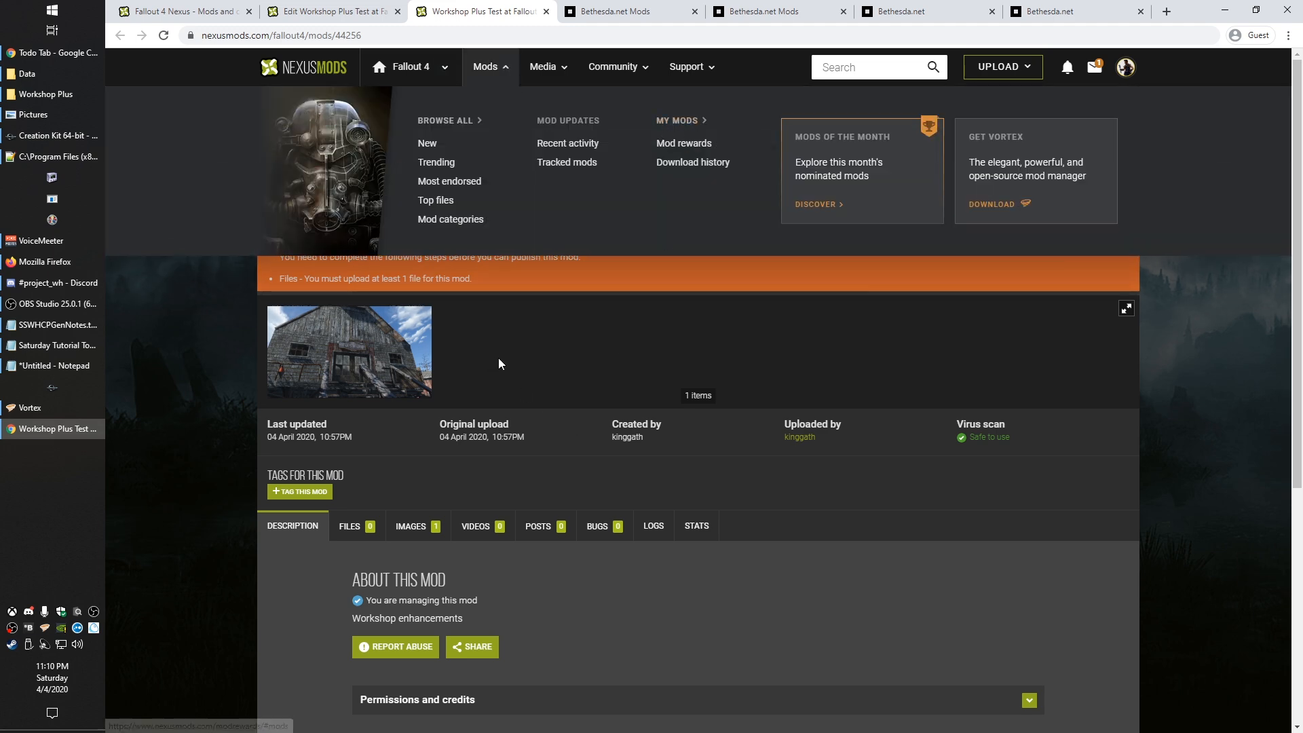
mouse_move(485, 68)
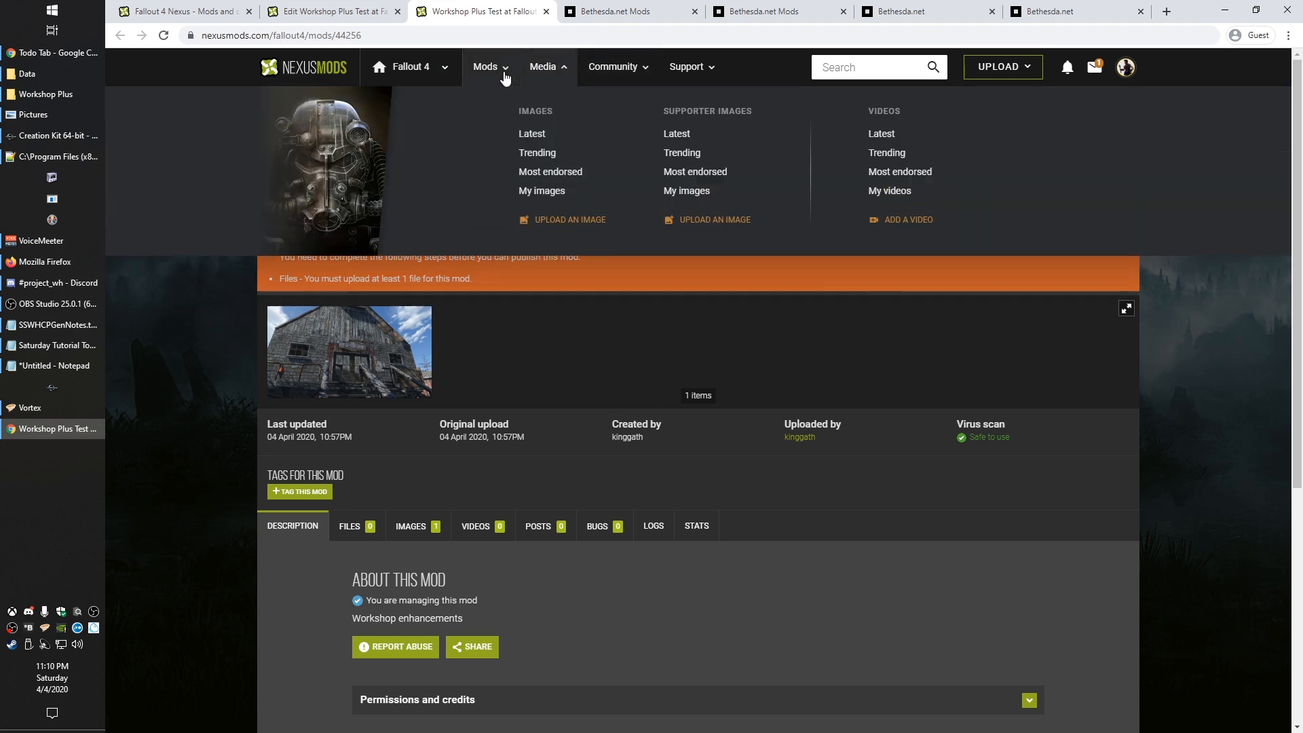
left_click(686, 121)
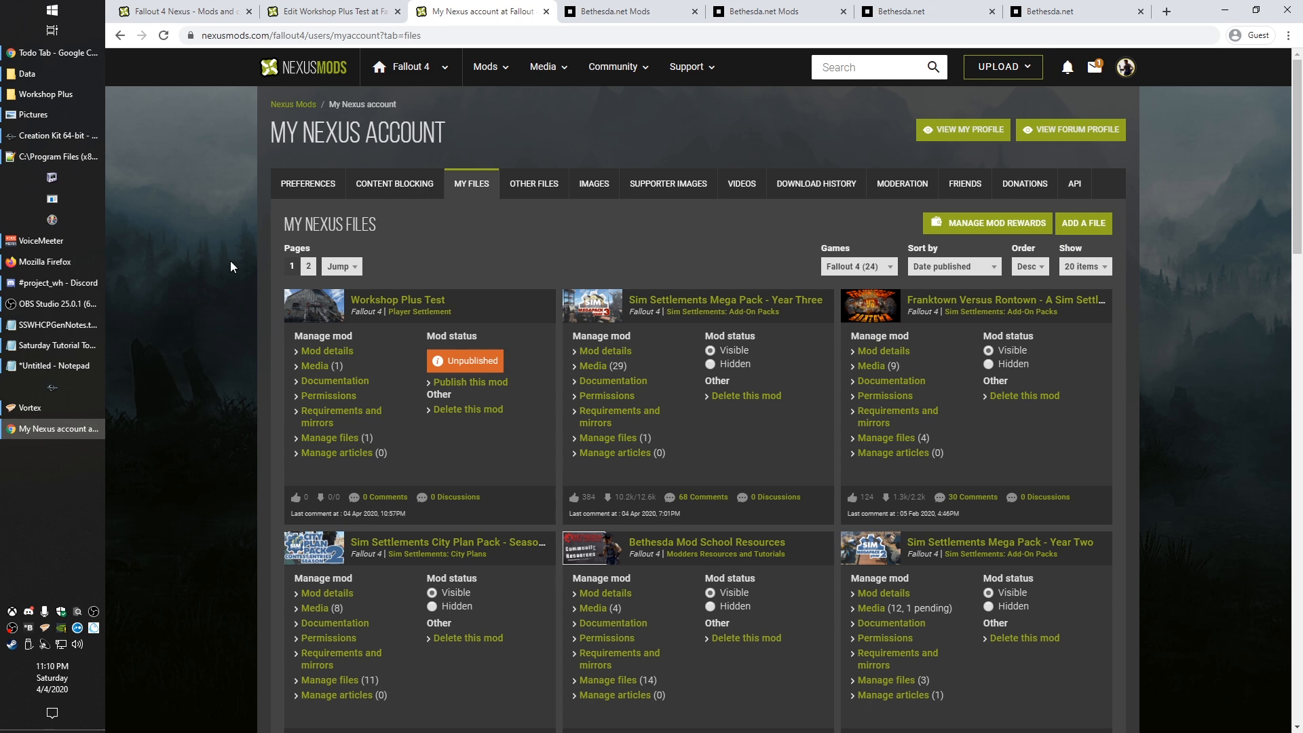
Check the packaged plugin and archive files in the Workshop Plus folder, and return to the account's mod list in the browser
left_click(65, 93)
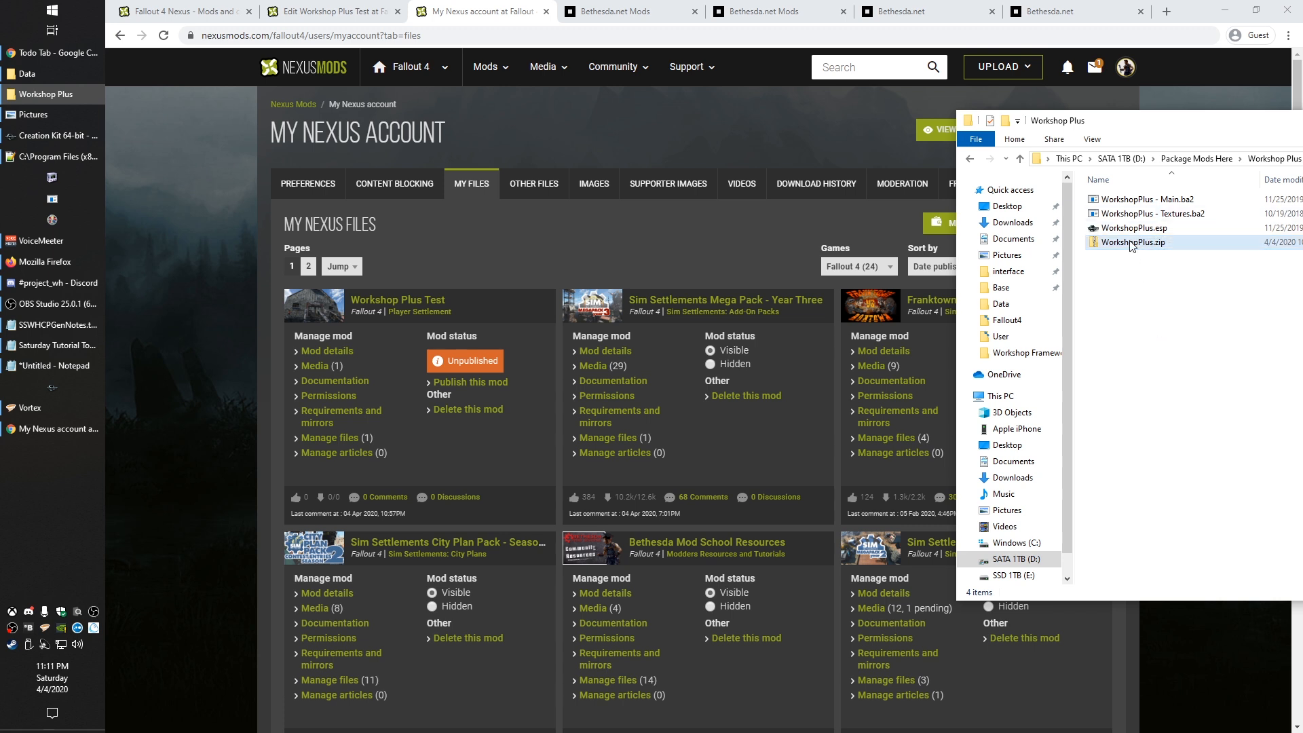
left_click(1123, 228)
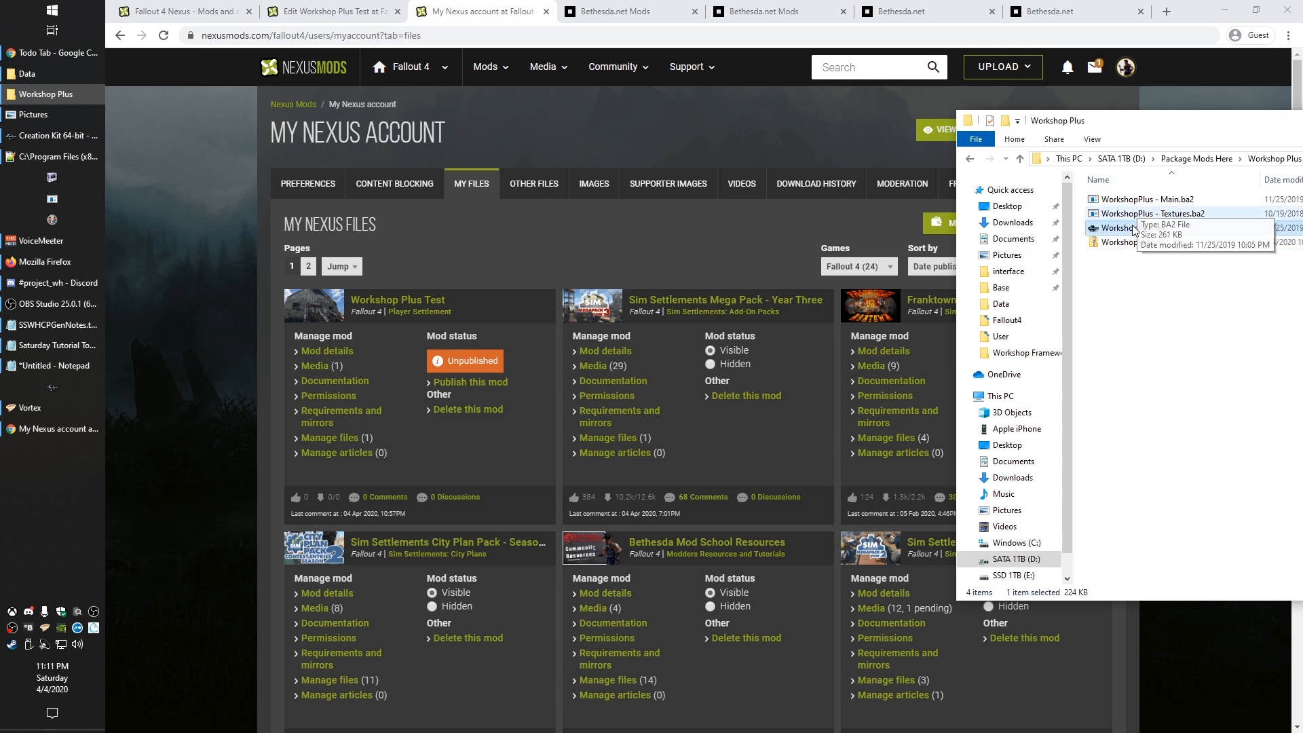
left_click(1159, 267)
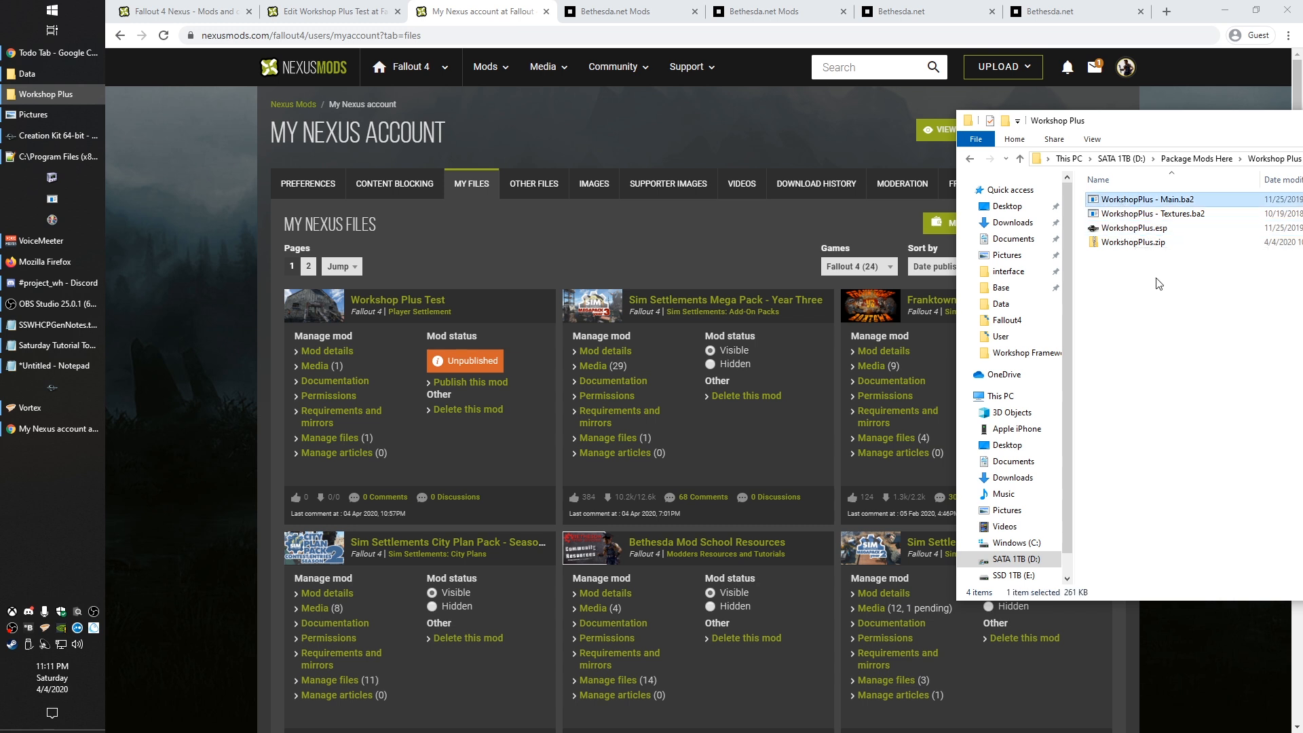
left_click(777, 317)
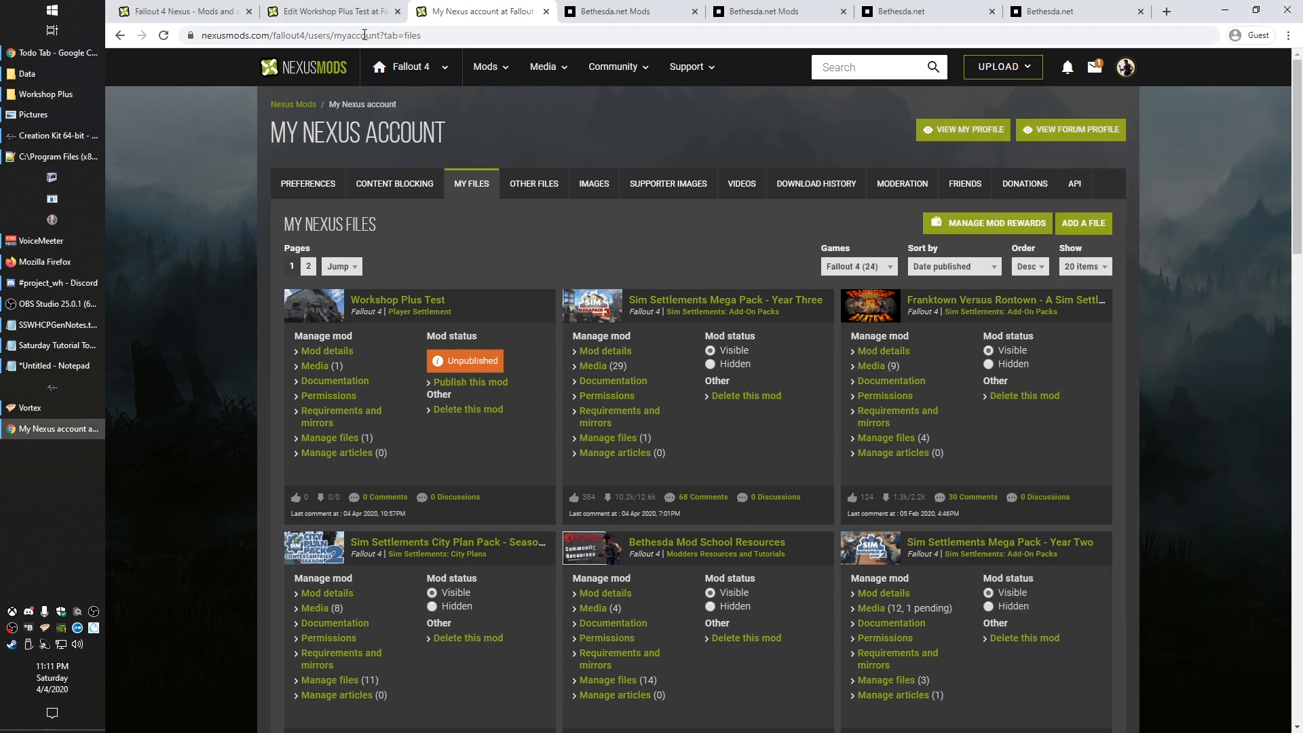